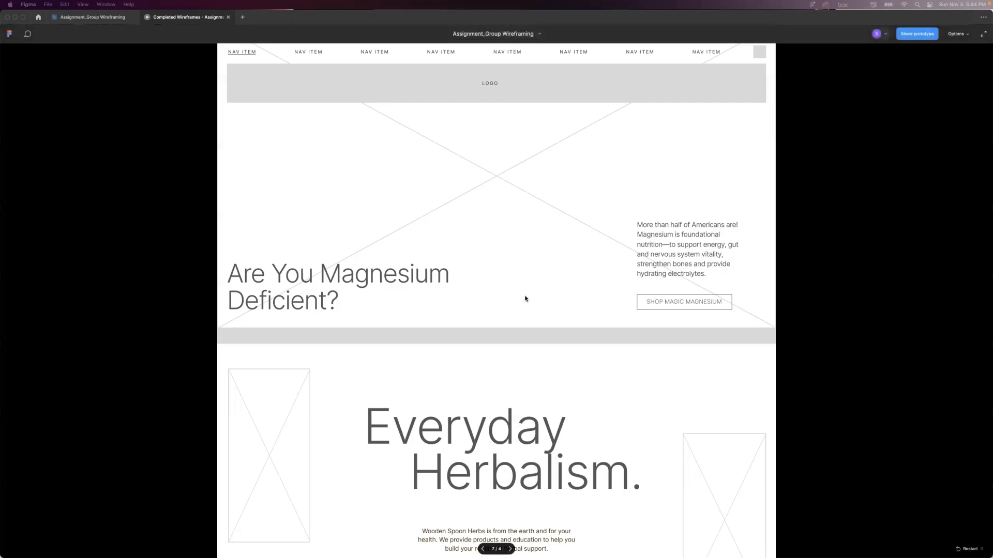
Review the completed homepage wireframe prototype from the hero down to the community testimonials and return to its beginning.
scroll(525, 298, "down", 5)
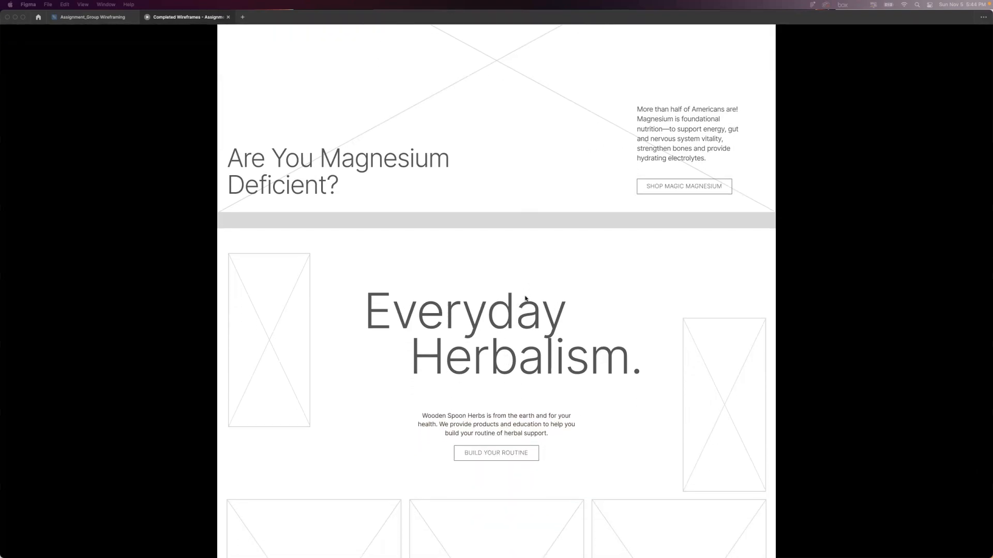
scroll(525, 299, "down", 3)
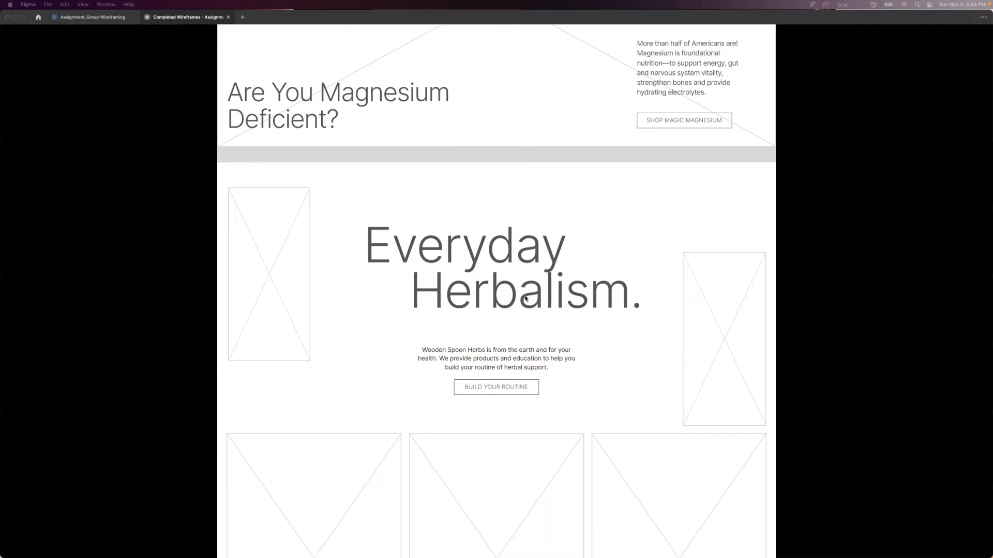
scroll(525, 299, "down", 4)
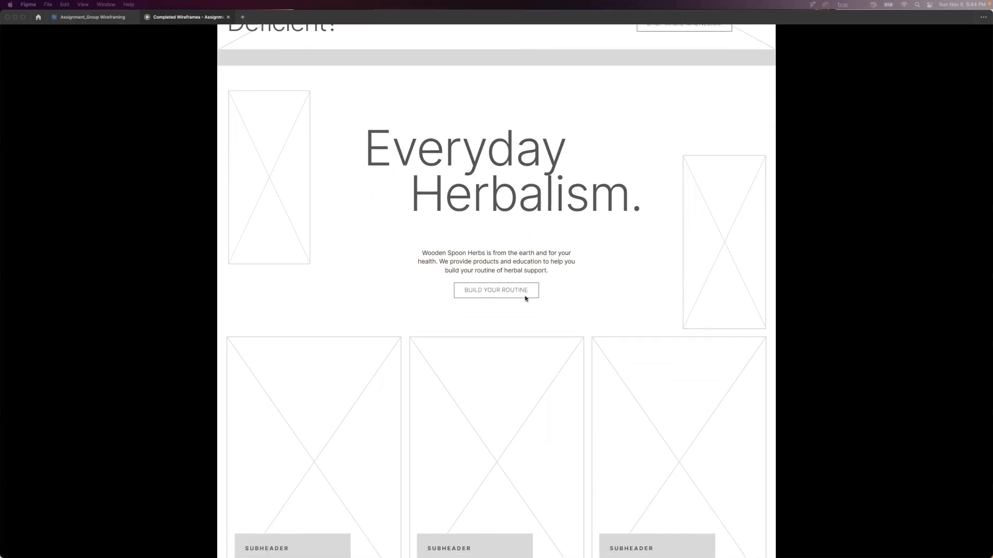
scroll(525, 298, "down", 5)
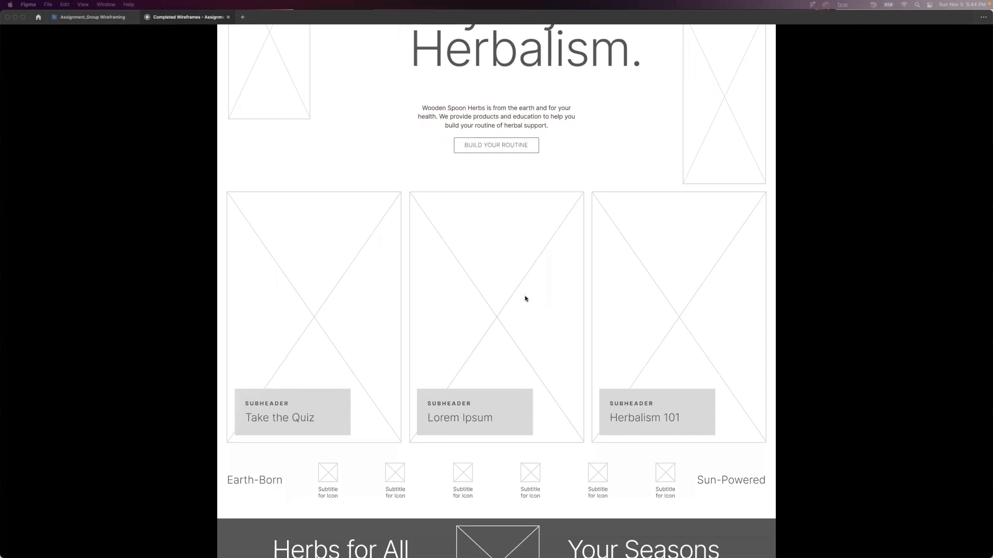
scroll(525, 299, "down", 1)
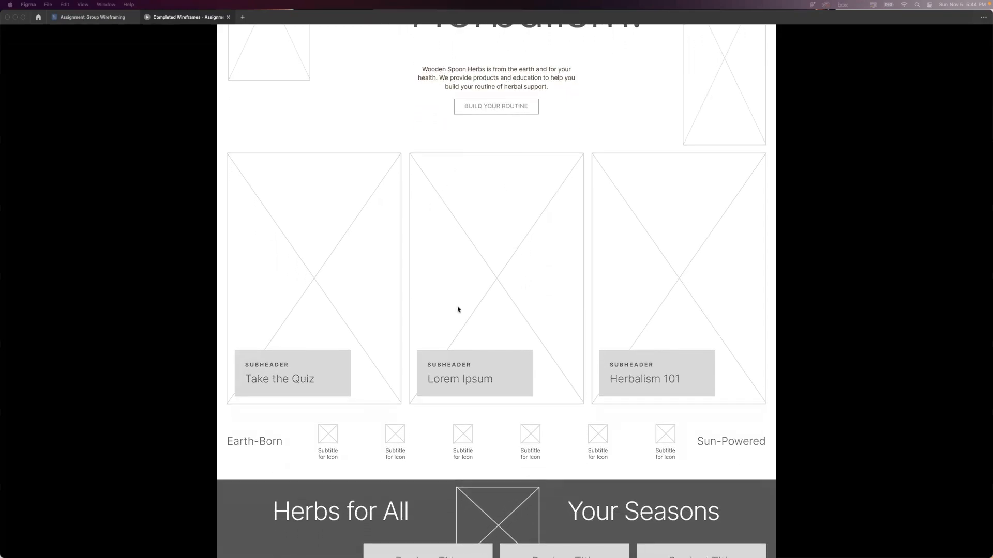
scroll(533, 298, "down", 1)
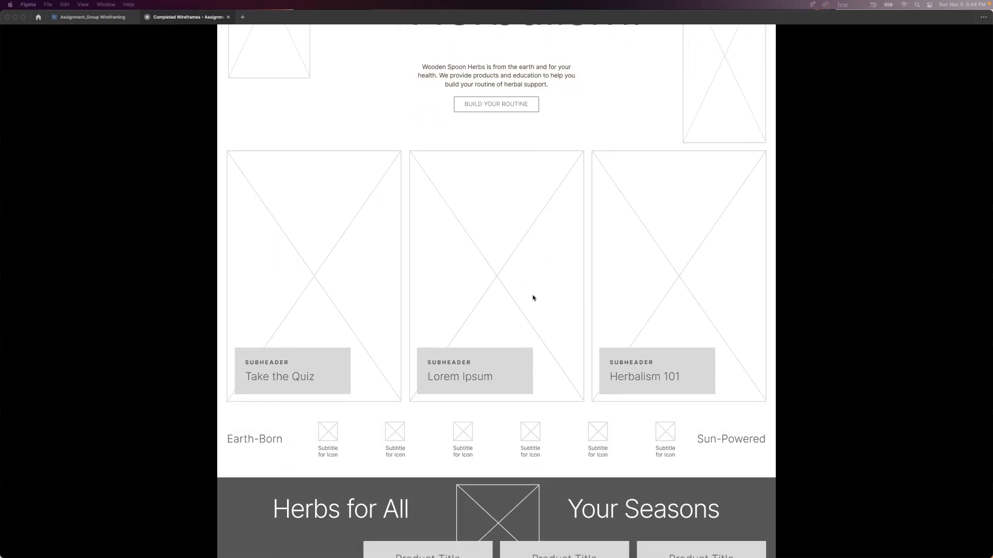
scroll(533, 298, "down", 5)
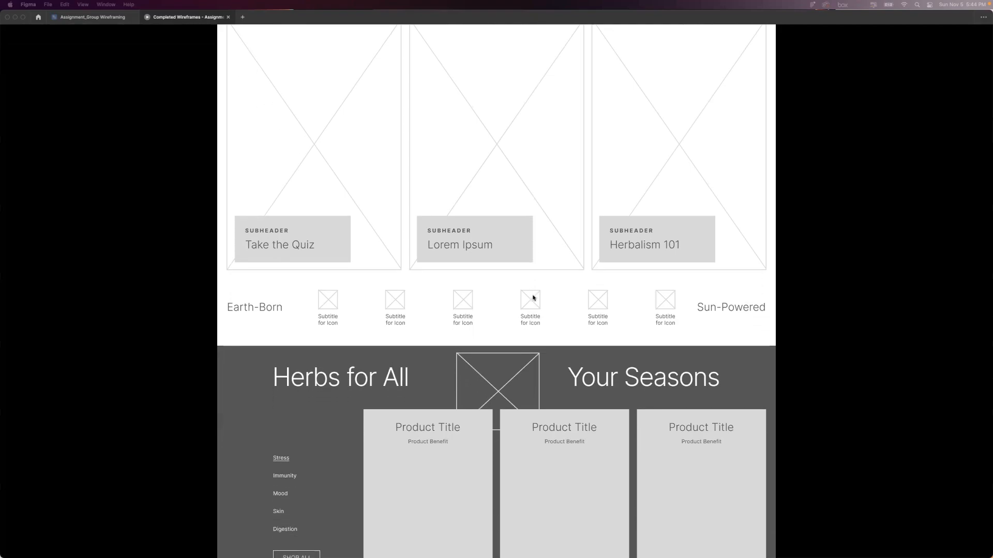
scroll(533, 298, "down", 1)
scroll(535, 313, "down", 6)
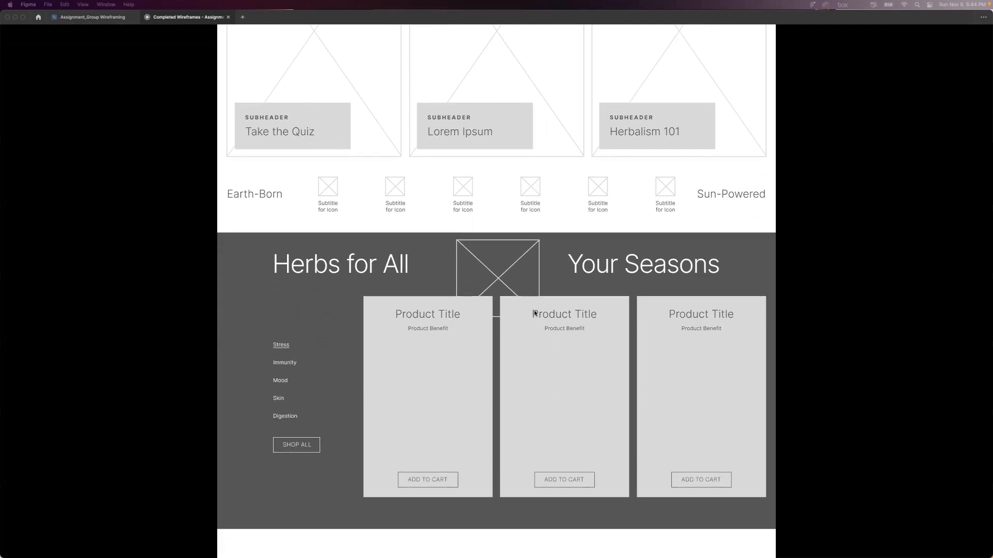
scroll(534, 313, "down", 5)
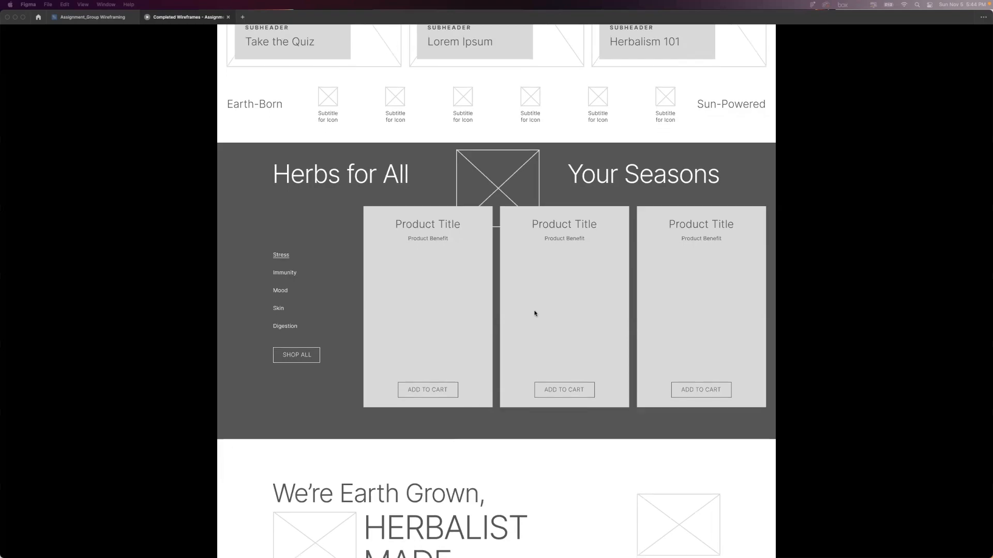
scroll(534, 313, "down", 3)
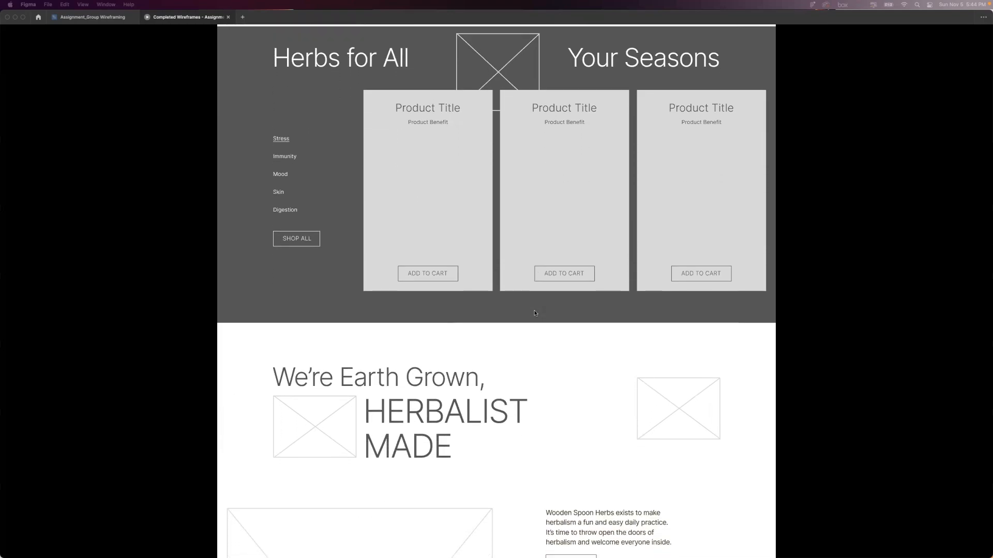
scroll(535, 312, "down", 4)
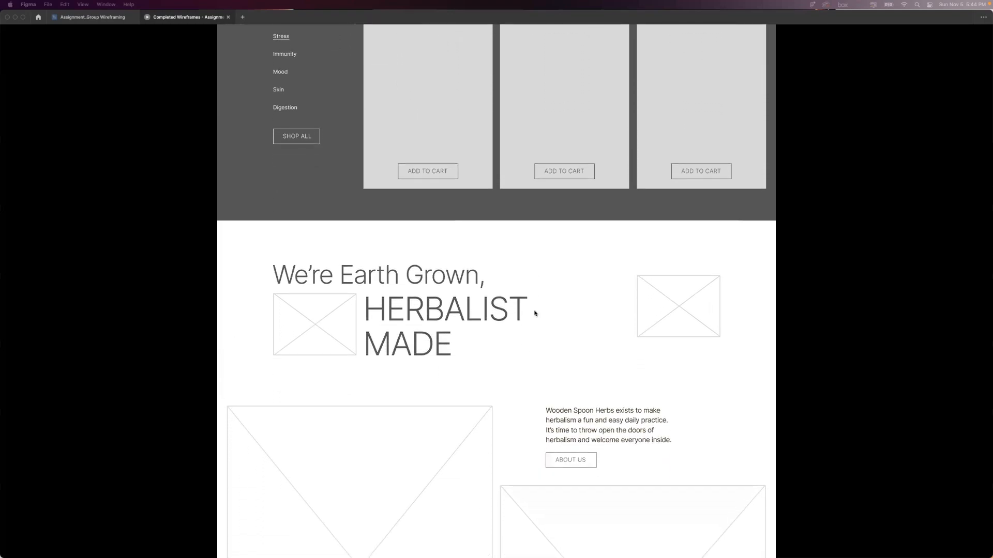
scroll(534, 313, "down", 6)
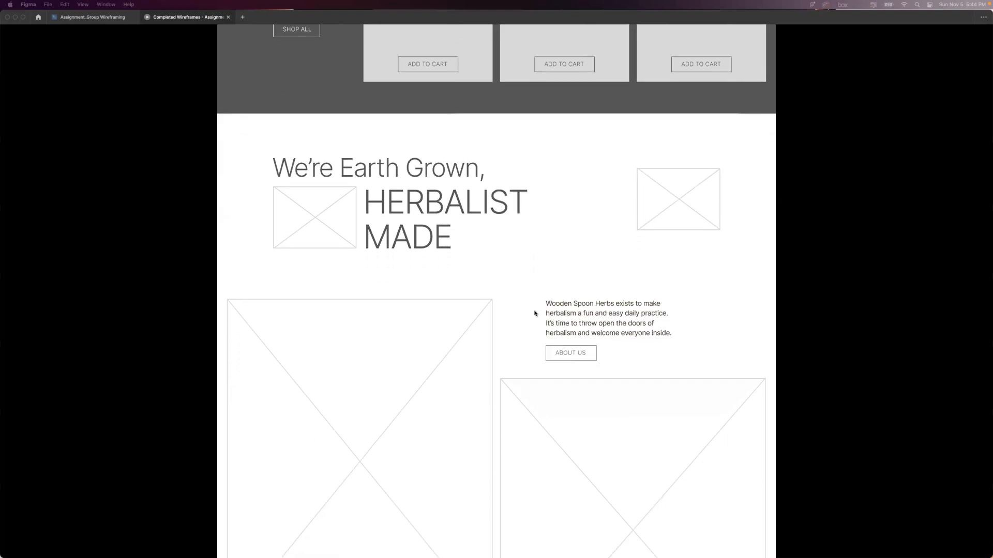
scroll(534, 313, "down", 4)
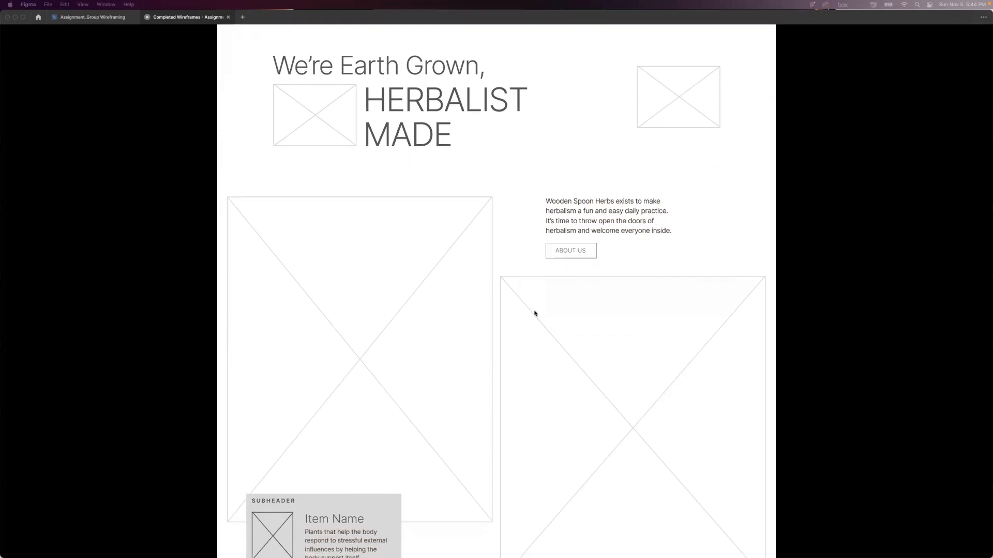
scroll(534, 313, "down", 7)
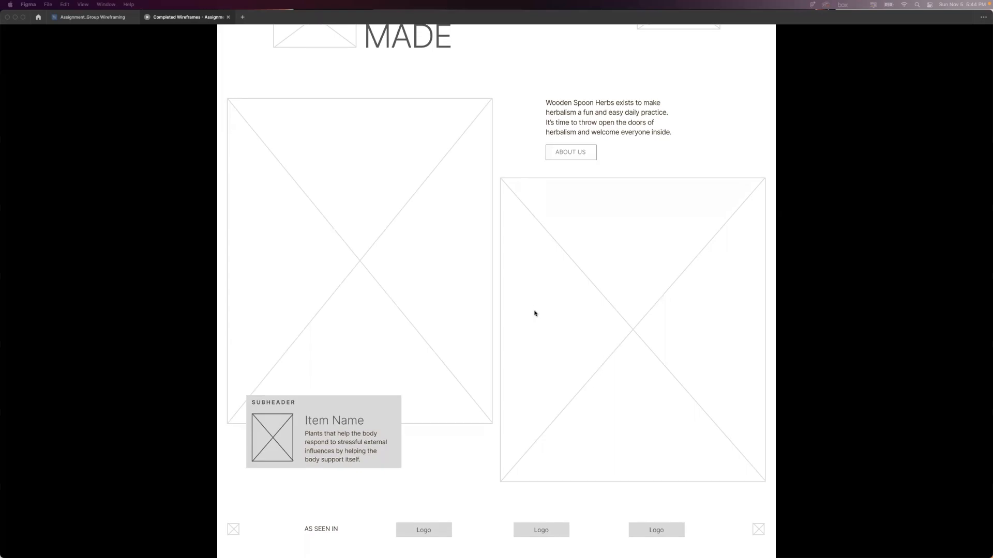
scroll(535, 312, "down", 5)
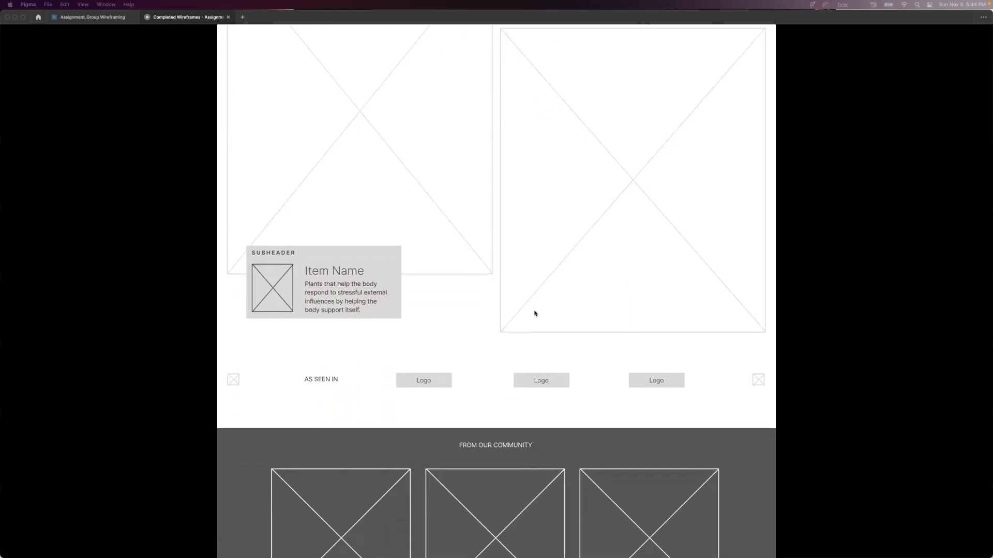
scroll(535, 313, "down", 4)
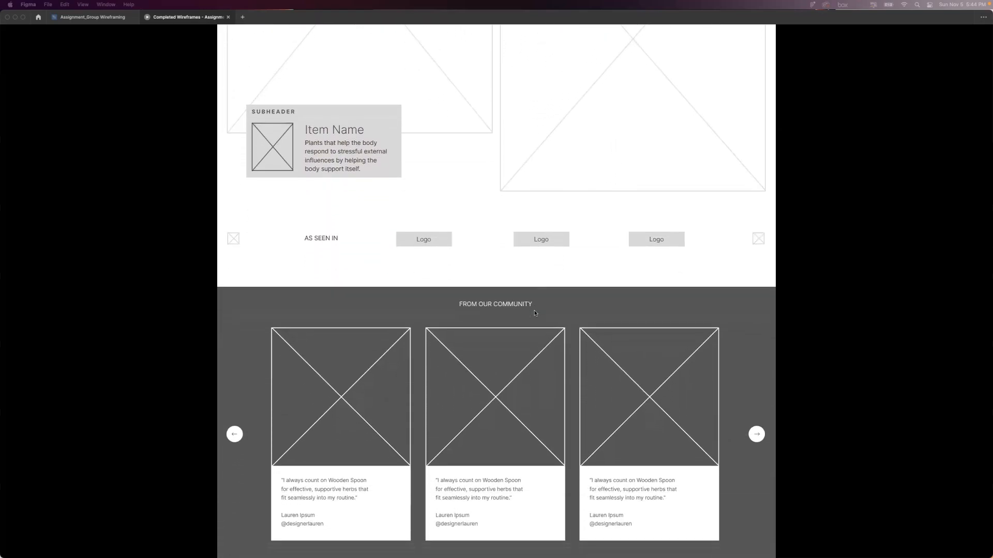
scroll(534, 313, "up", 4)
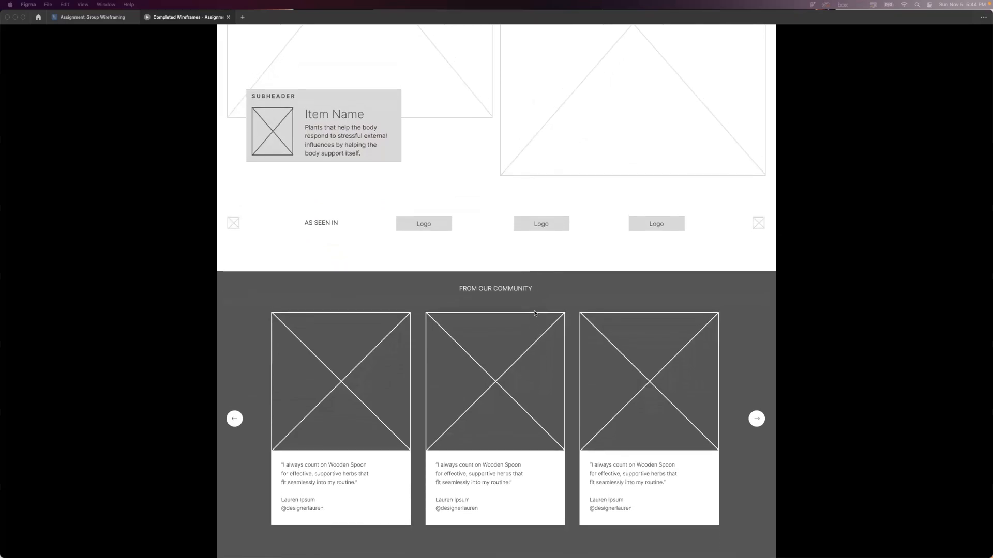
scroll(535, 313, "up", 18)
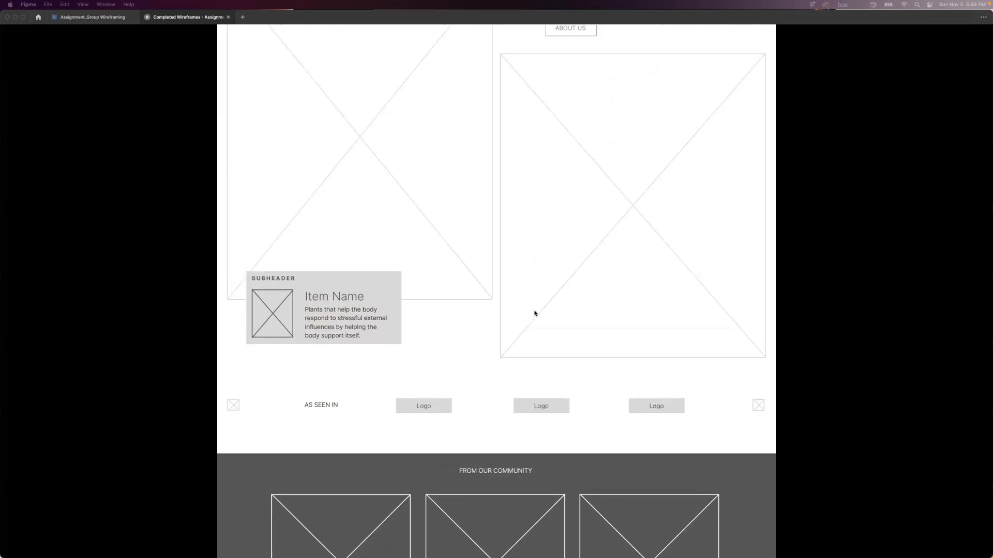
scroll(535, 312, "up", 20)
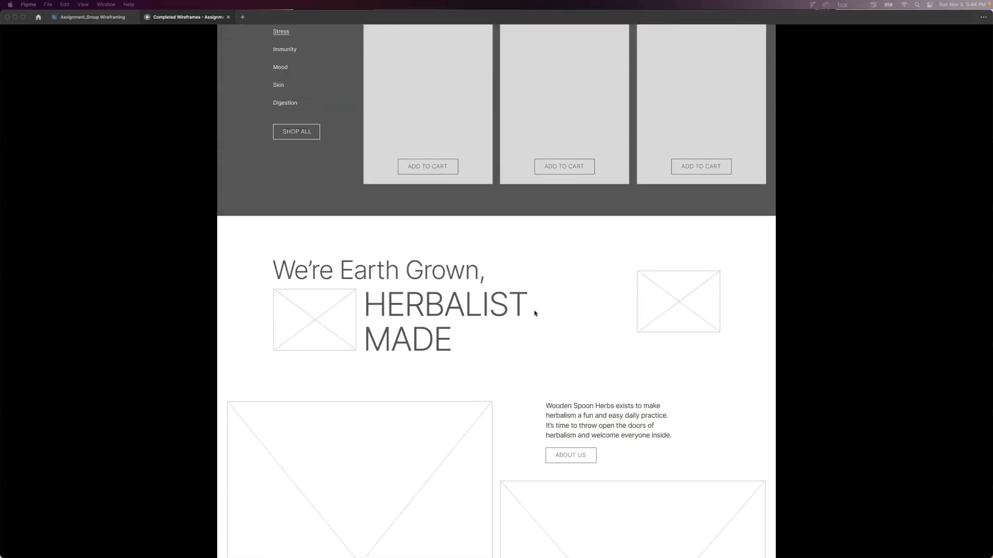
scroll(535, 313, "up", 16)
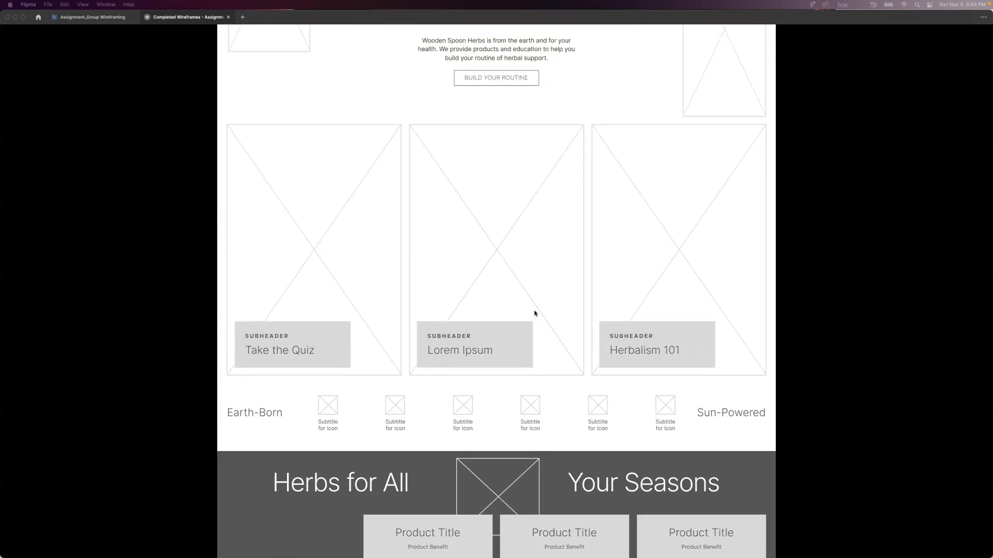
scroll(534, 312, "up", 11)
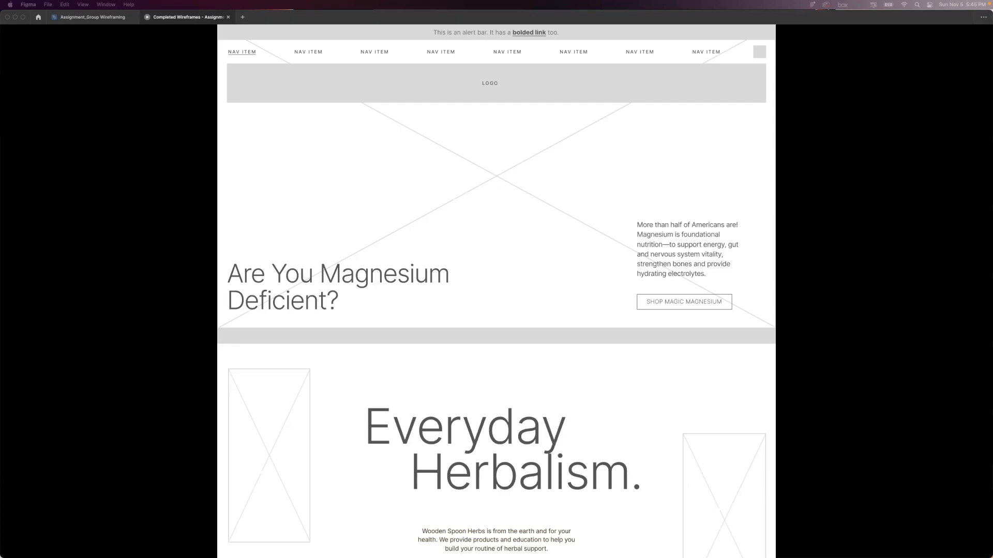
Switch to Chrome, open woodenspoonherbs.com and dismiss the 15% off pop-up.
left_click_drag(394, 557, 371, 55)
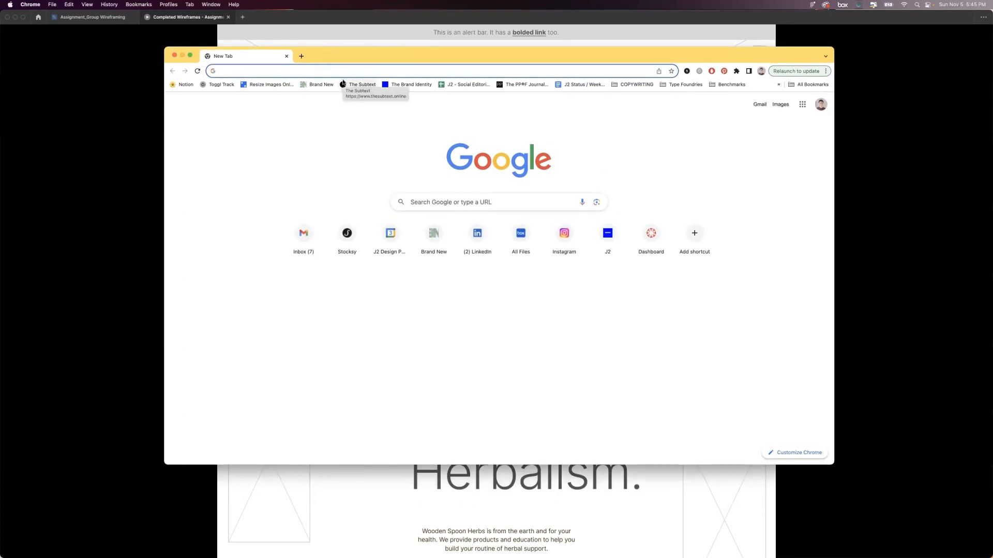
type("wooden")
key("Return")
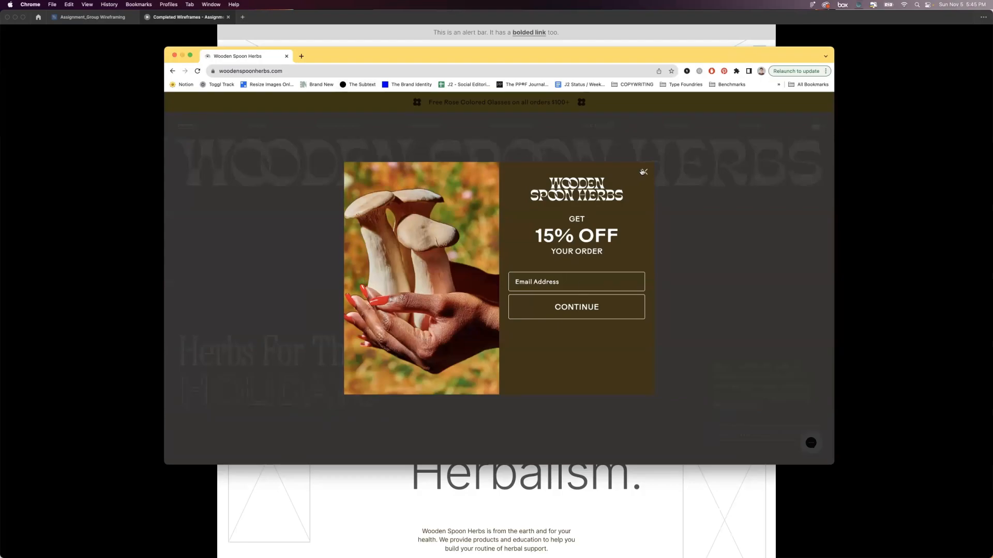
left_click(644, 172)
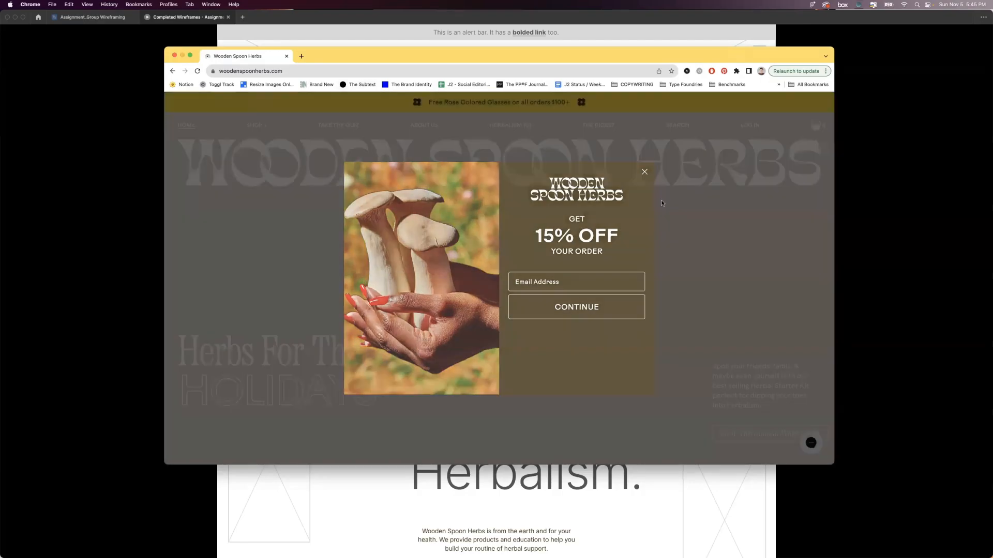
left_click(679, 254)
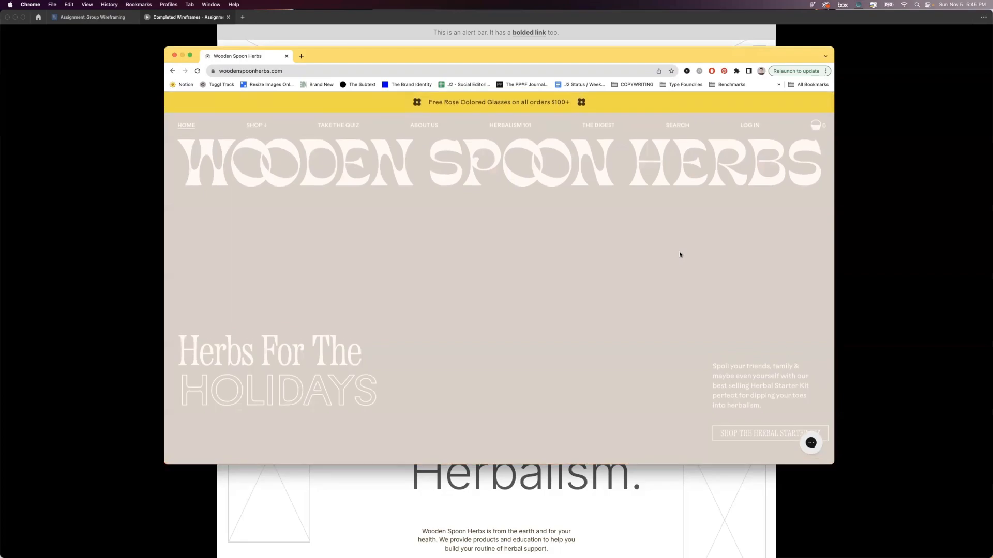
Capture area screenshots of the website's hero section and of the Everyday Herbalism section below it.
key("super+shift+4")
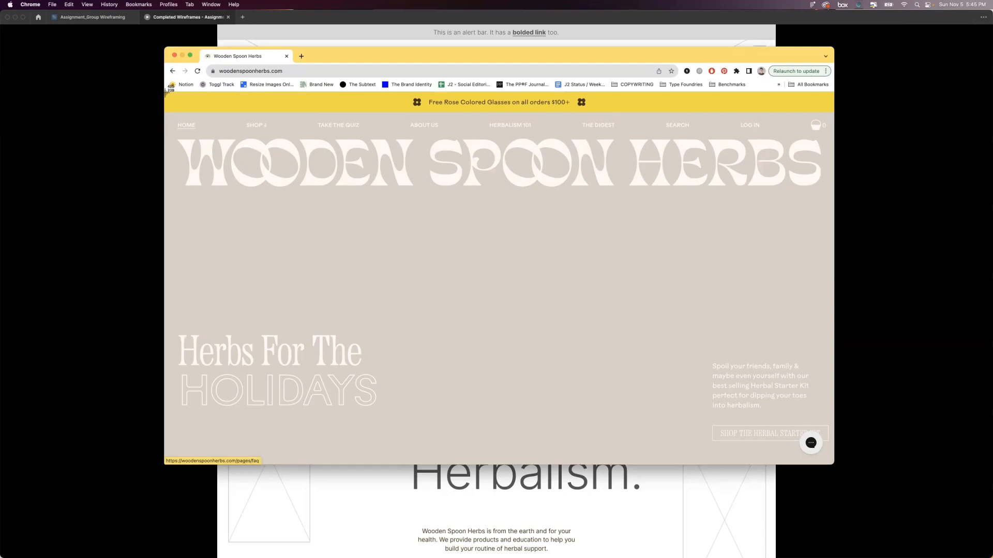
left_click_drag(166, 92, 831, 464)
scroll(597, 292, "down", 5)
scroll(598, 294, "down", 2)
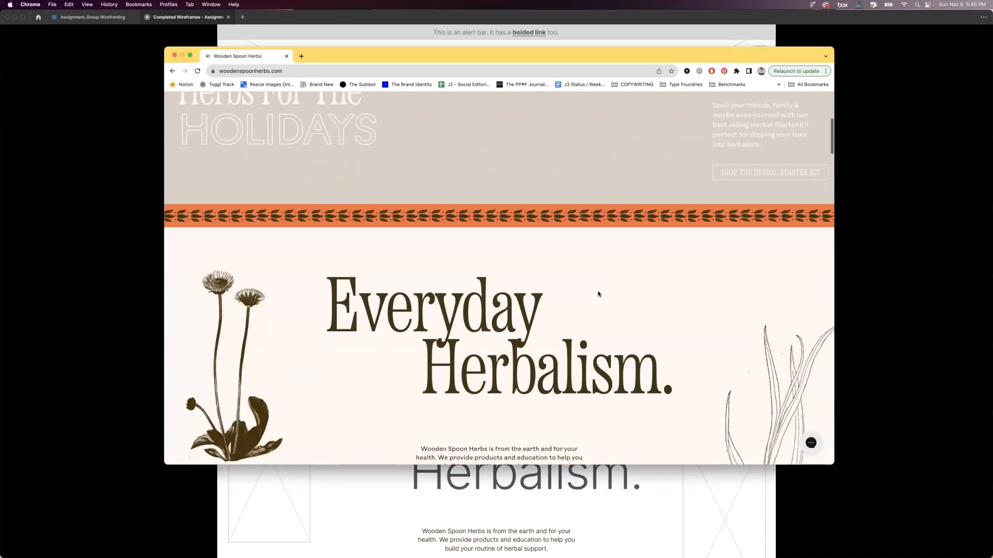
scroll(598, 292, "down", 3)
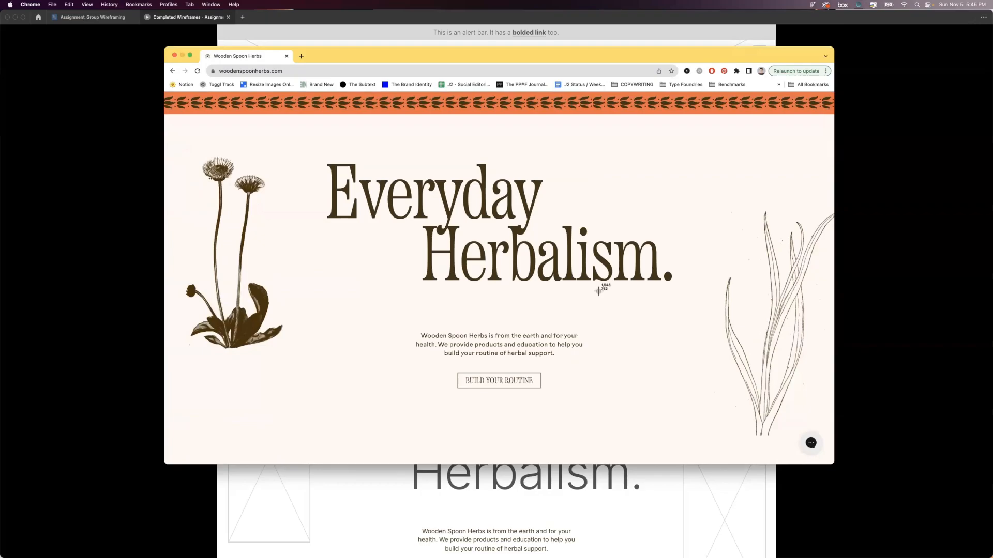
key("super+shift+4")
left_click_drag(165, 91, 833, 465)
scroll(599, 382, "down", 5)
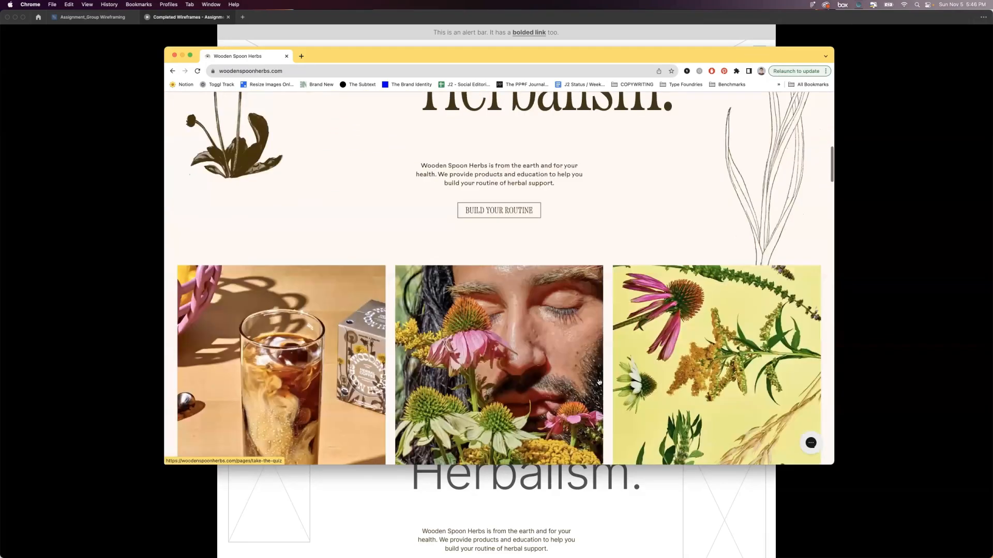
scroll(599, 382, "down", 3)
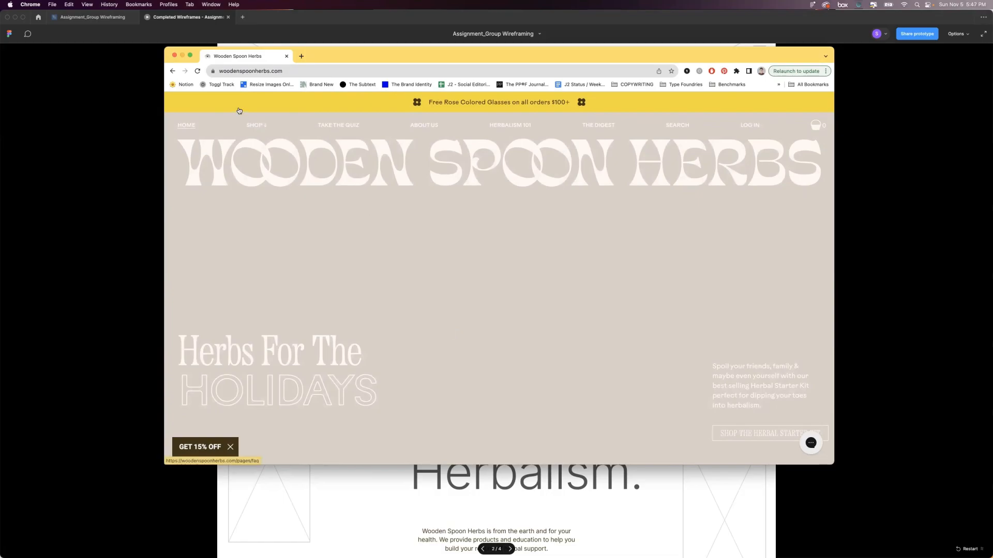
Close the browser window and switch to the Assignment_Group Wireframing file in Figma, bringing the Desktop Screenshot frame's hero into view.
left_click(175, 56)
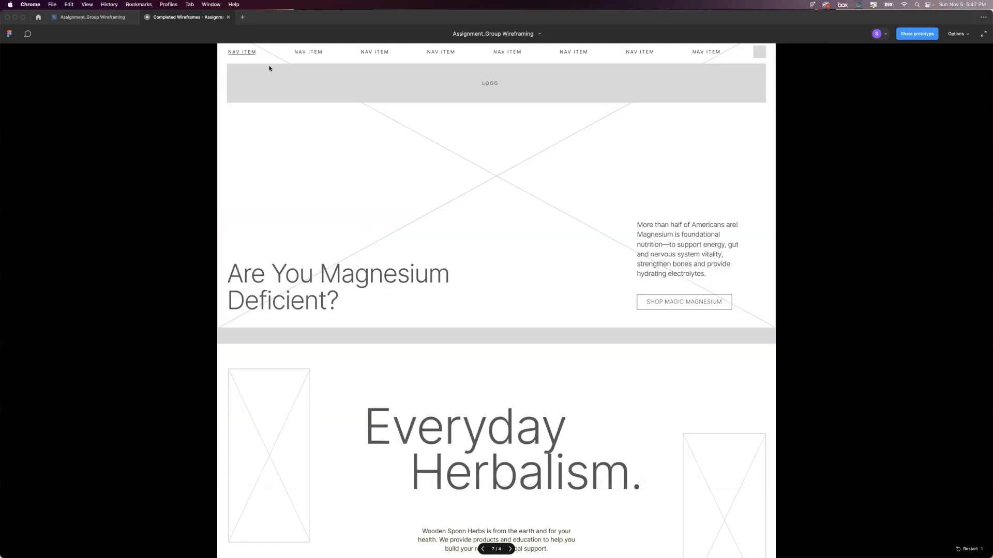
left_click(82, 18)
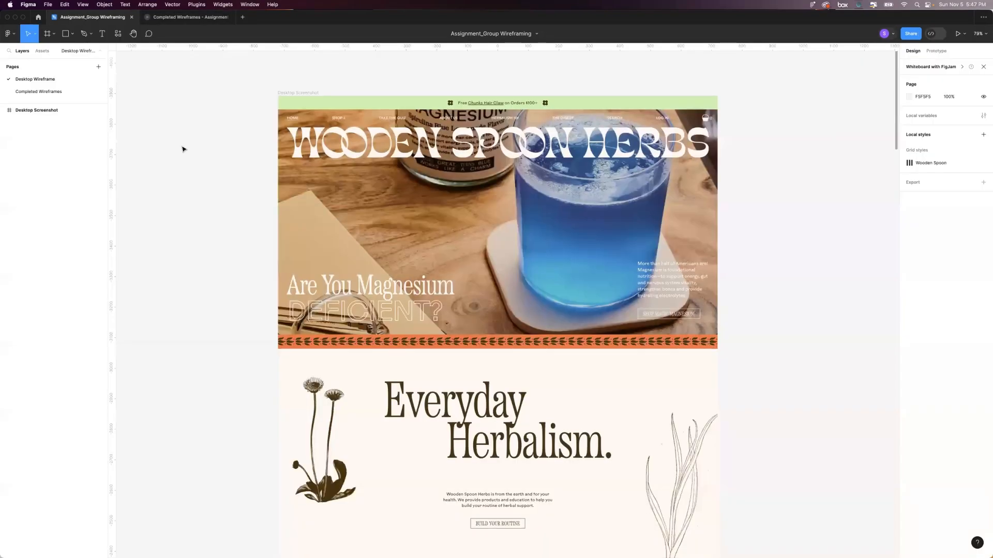
scroll(182, 149, "up", 1)
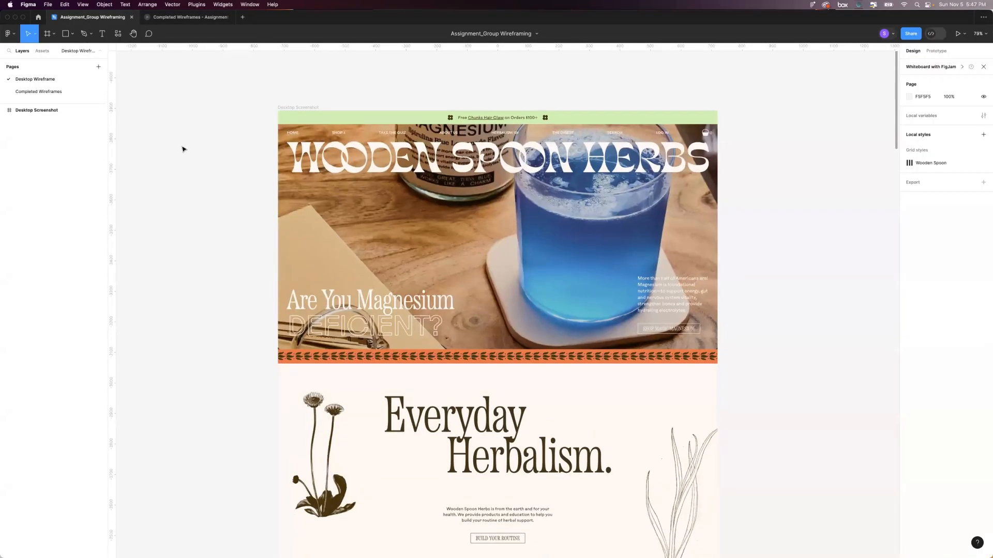
scroll(326, 177, "down", 4)
scroll(324, 180, "up", 2)
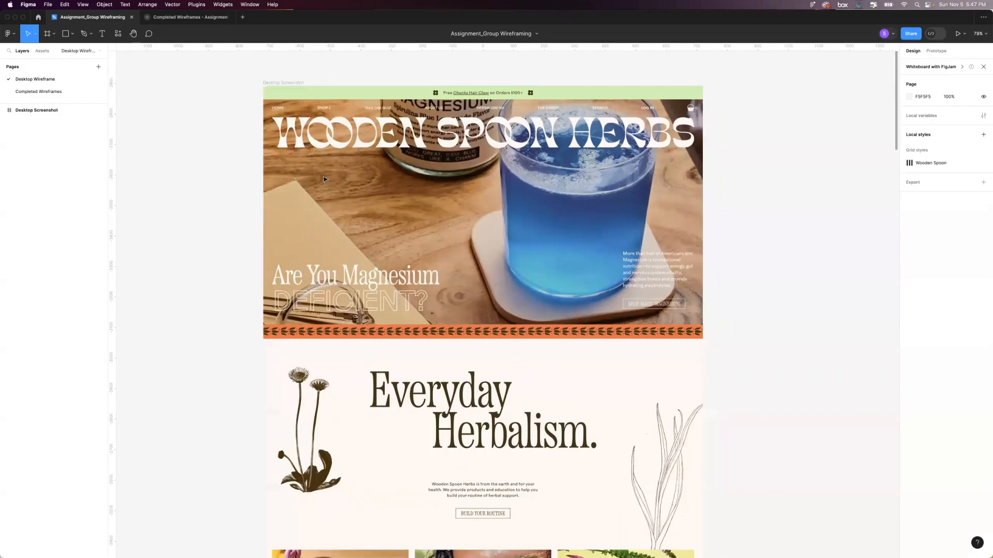
scroll(324, 179, "up", 2)
scroll(433, 245, "down", 2, "ctrl")
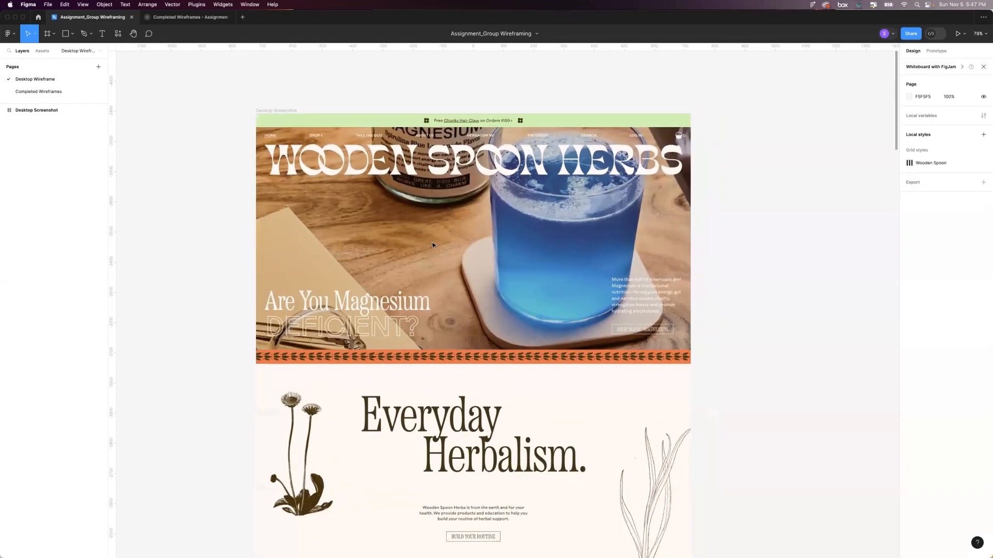
Examine the Desktop Screenshot frame and its individual section screenshots from the hero down to the community testimonials.
scroll(426, 155, "down", 3)
left_click(385, 192)
scroll(388, 227, "up", 3)
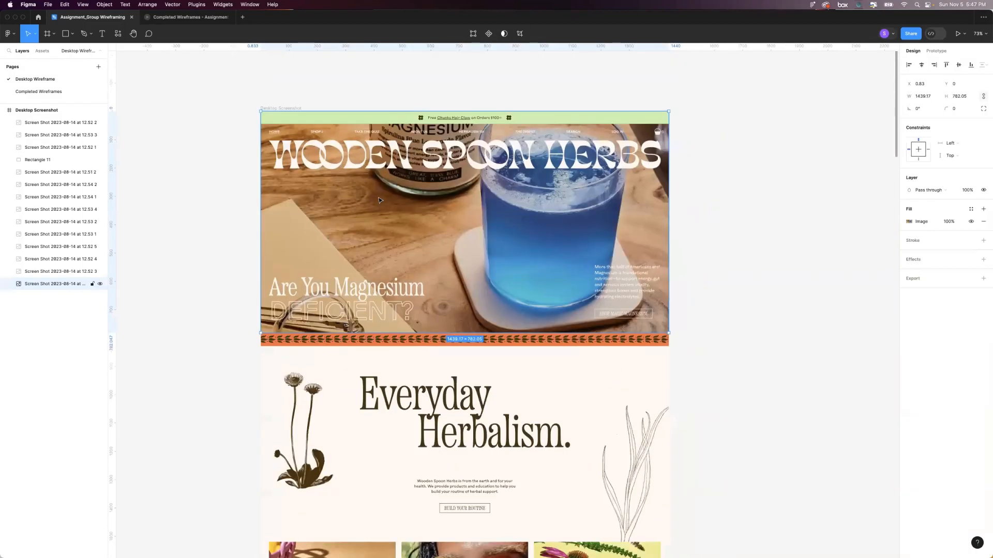
left_click(272, 107)
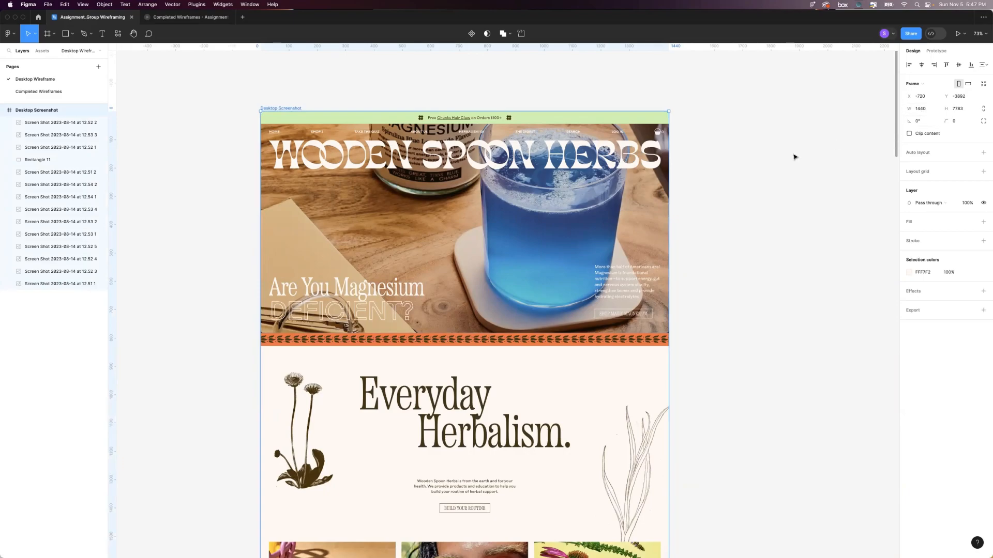
scroll(732, 195, "down", 2)
scroll(631, 234, "down", 5)
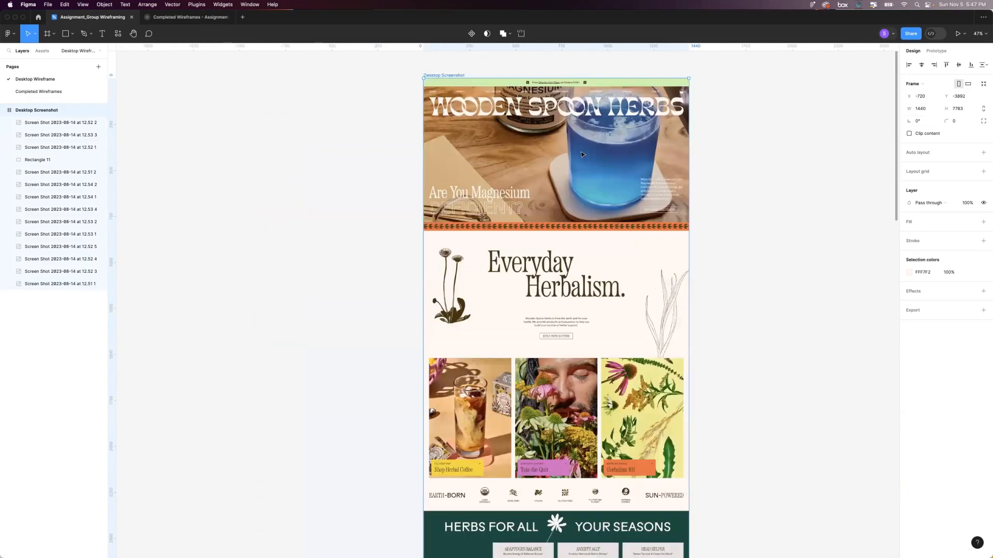
left_click(530, 270)
scroll(532, 285, "down", 1)
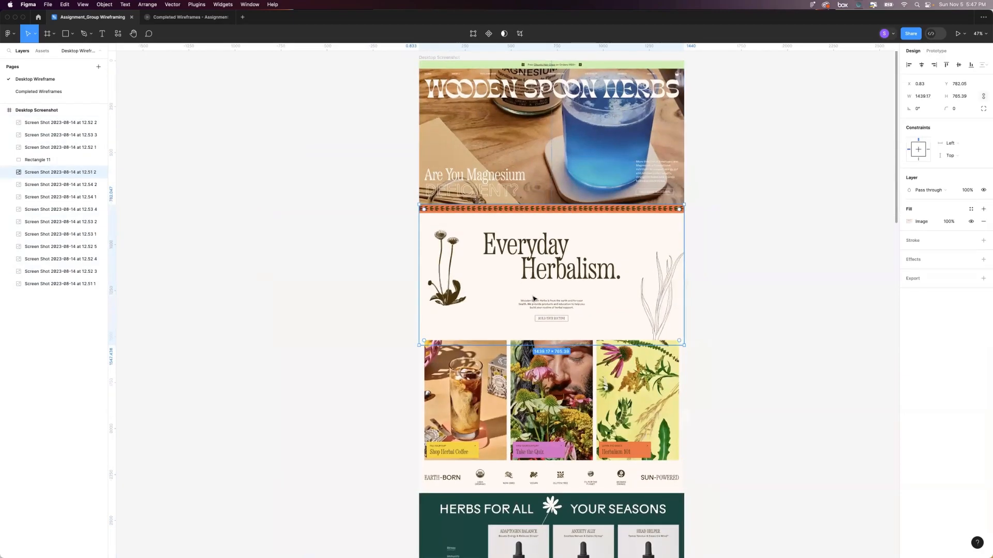
scroll(534, 299, "down", 3)
left_click(534, 299)
scroll(534, 298, "down", 5)
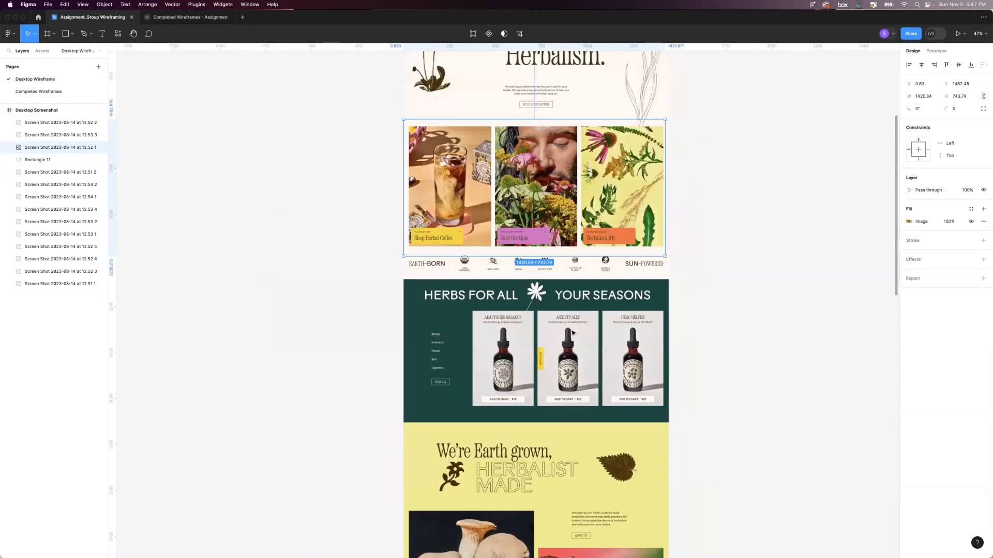
left_click(572, 331)
scroll(569, 321, "down", 4)
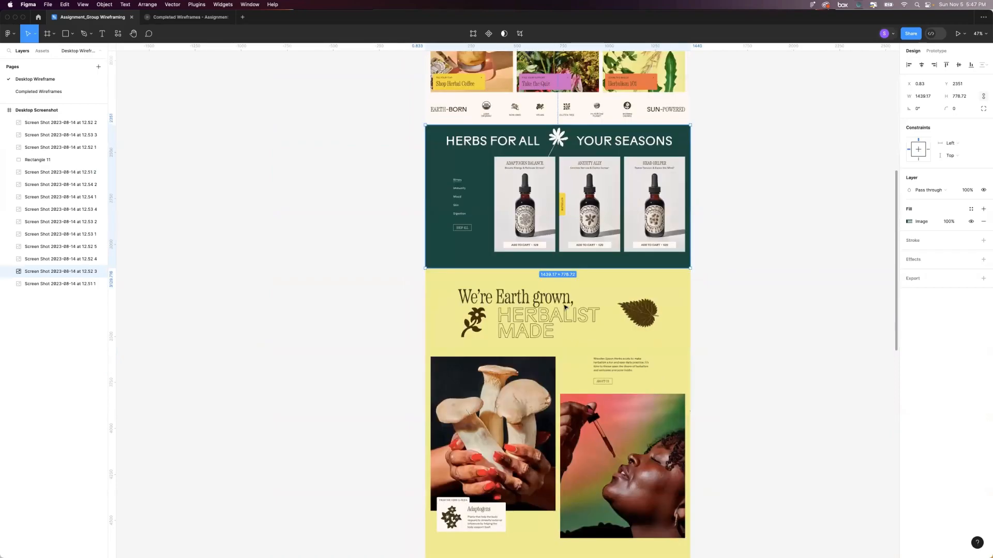
scroll(565, 307, "down", 5)
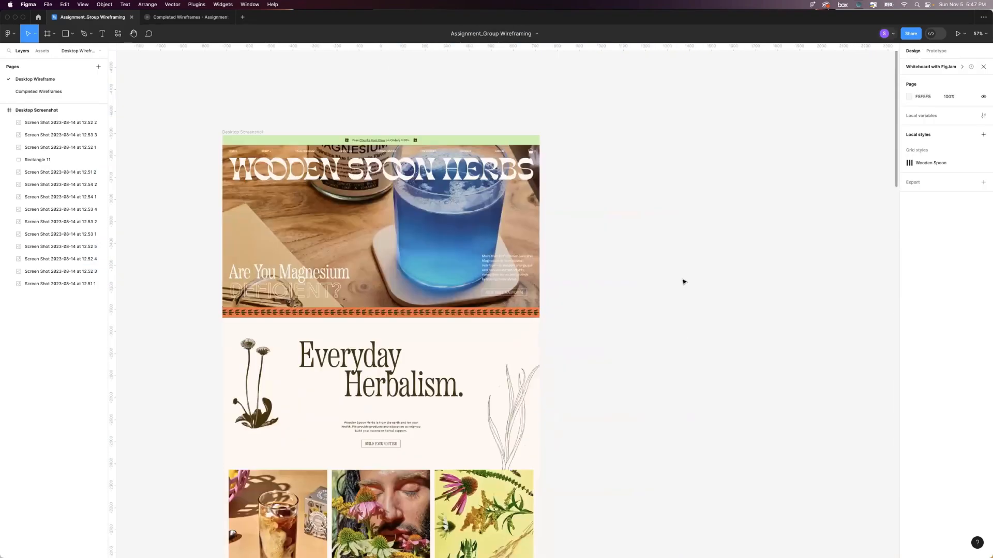
Add a frame using the 1440×1024 Wireframe desktop preset and align its top with the Desktop Screenshot frame beside it.
scroll(684, 282, "right", 2)
scroll(684, 282, "down", 1)
scroll(684, 282, "right", 1)
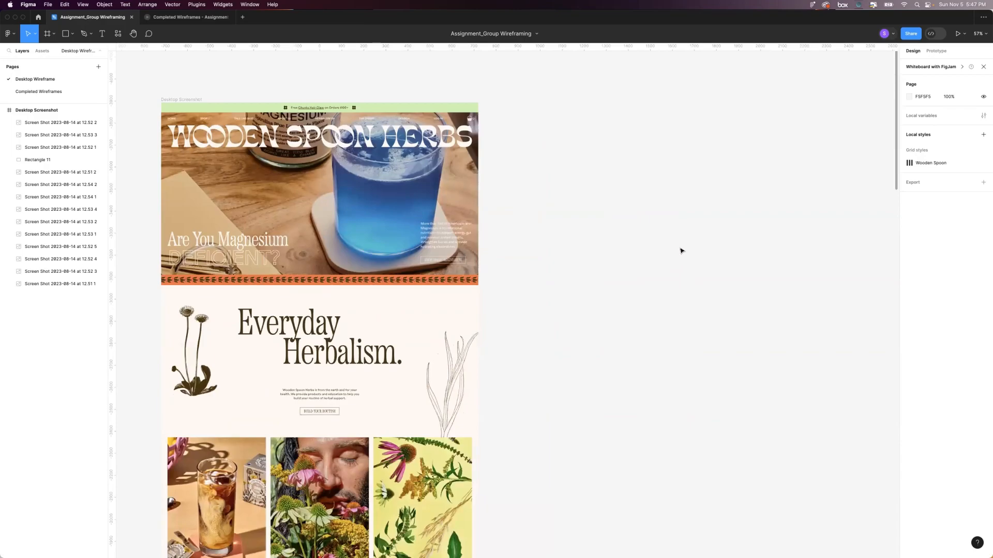
scroll(607, 204, "left", 1)
scroll(616, 195, "down", 1)
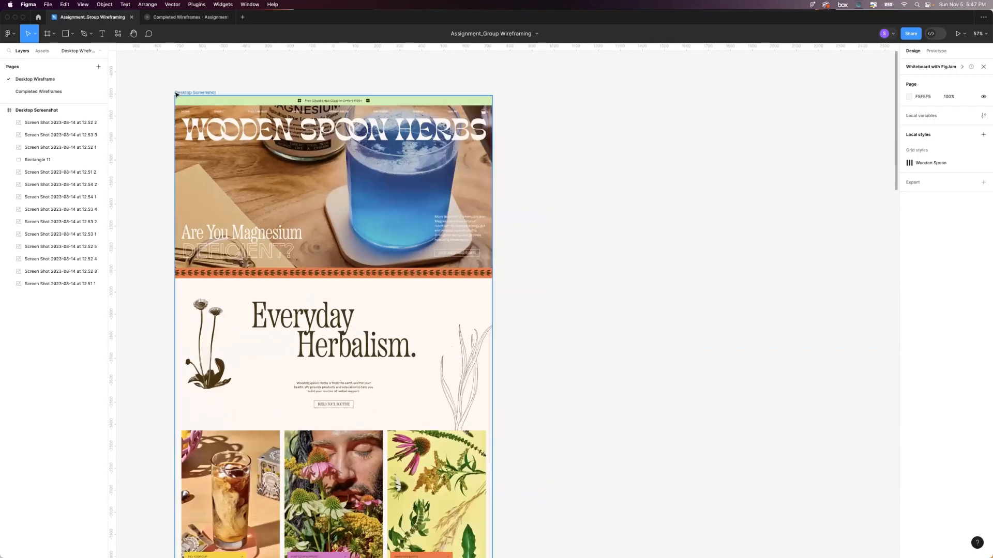
left_click(49, 34)
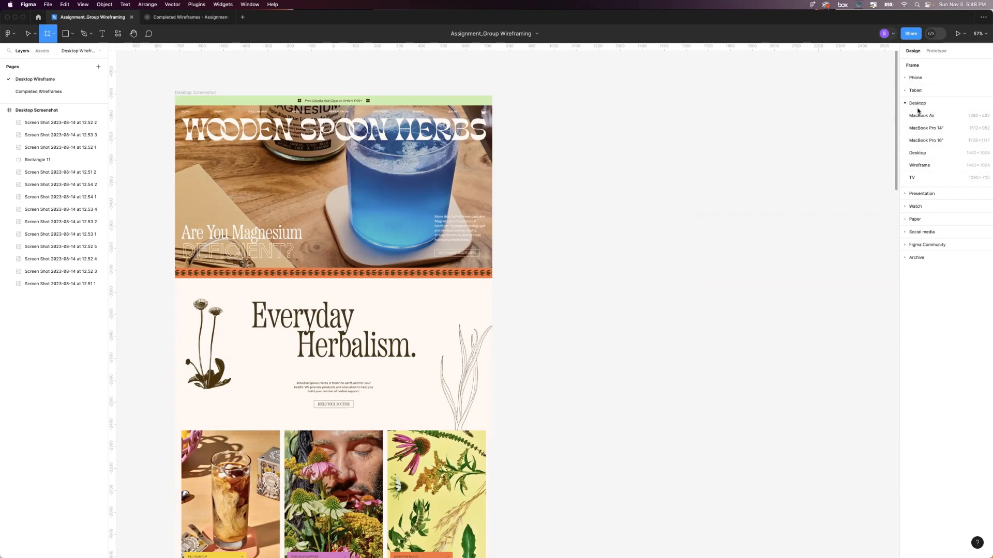
left_click(919, 166)
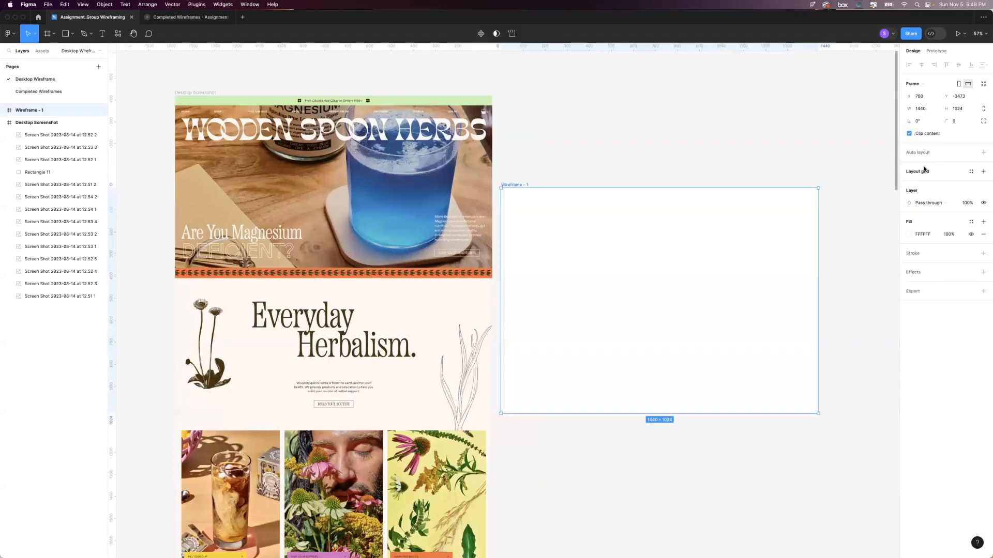
left_click_drag(523, 184, 512, 94)
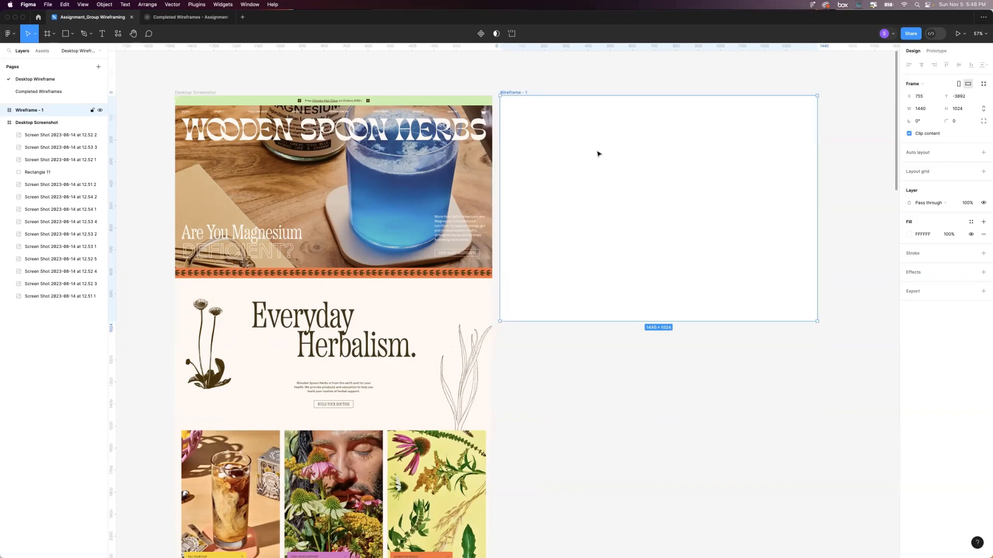
Extend the Wireframe - 1 frame's height to 7783 and move it away from the Desktop Screenshot frame to X 1536.
scroll(598, 153, "down", 1)
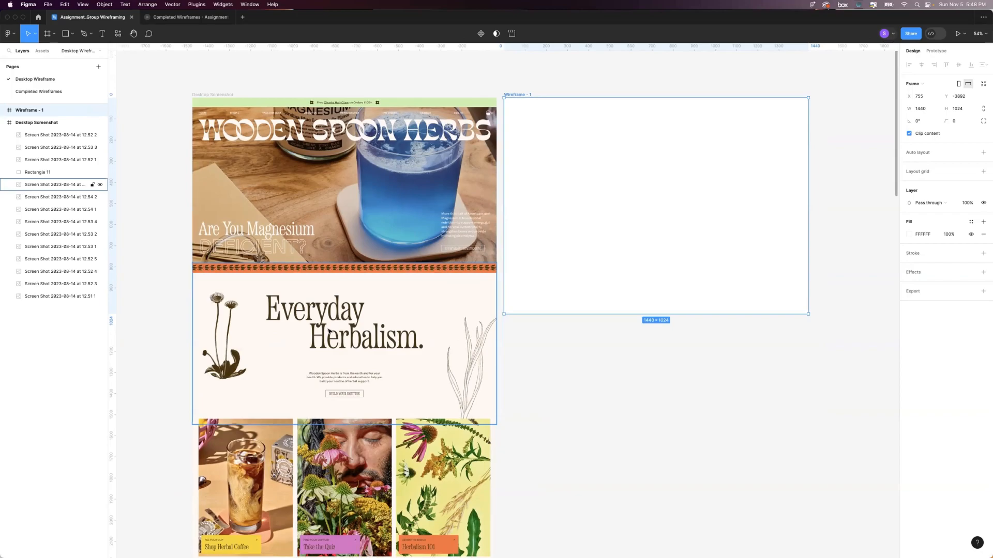
scroll(469, 91, "right", 3)
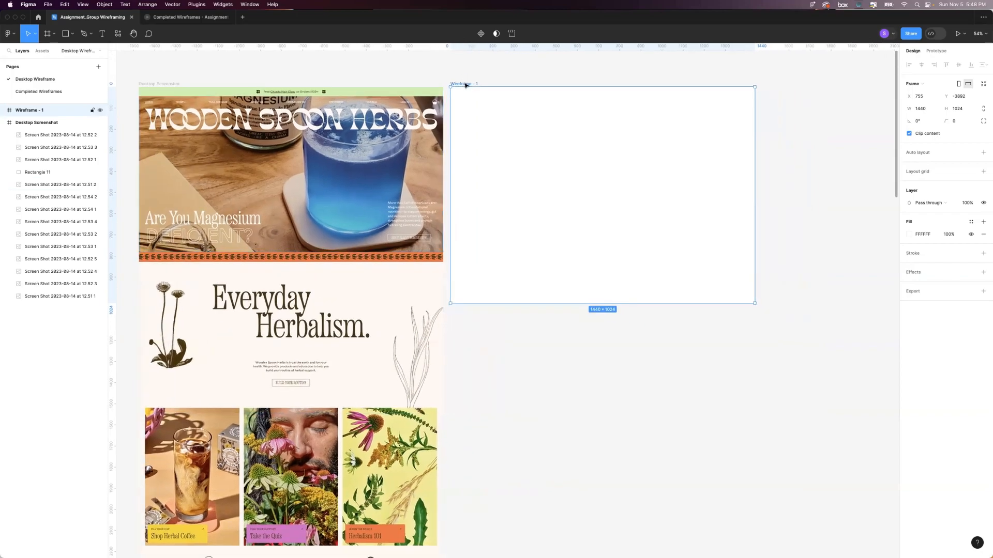
scroll(499, 217, "down", 10)
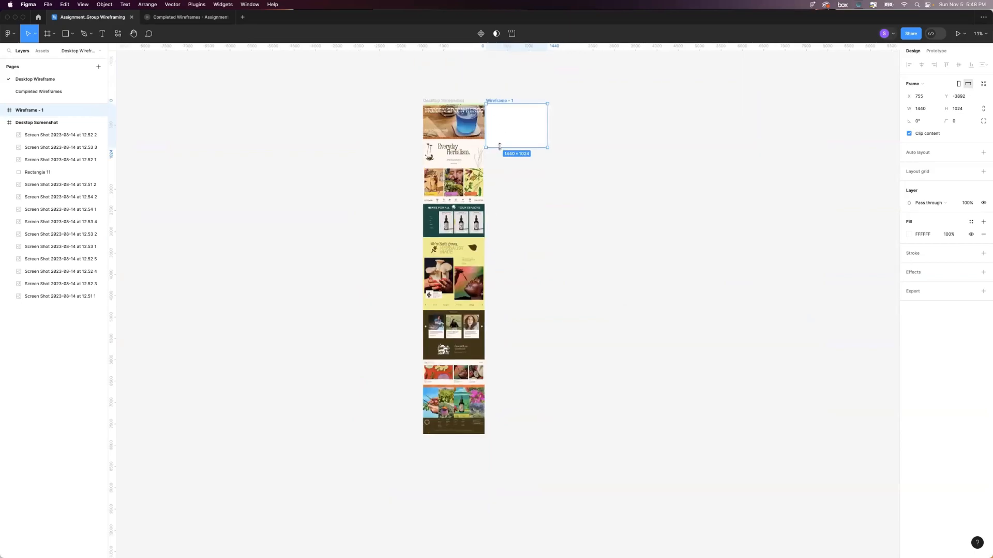
left_click_drag(499, 149, 511, 435)
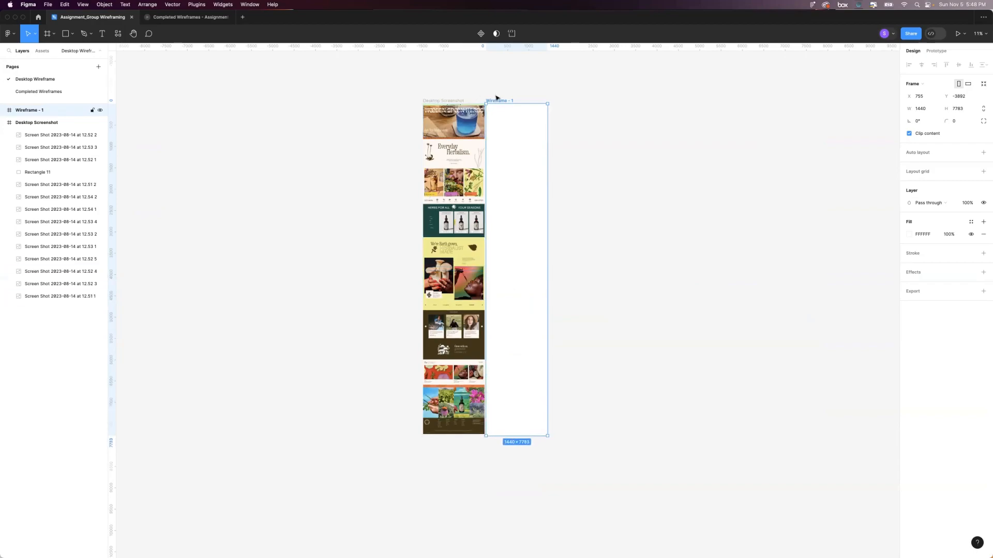
left_click_drag(500, 102, 536, 102)
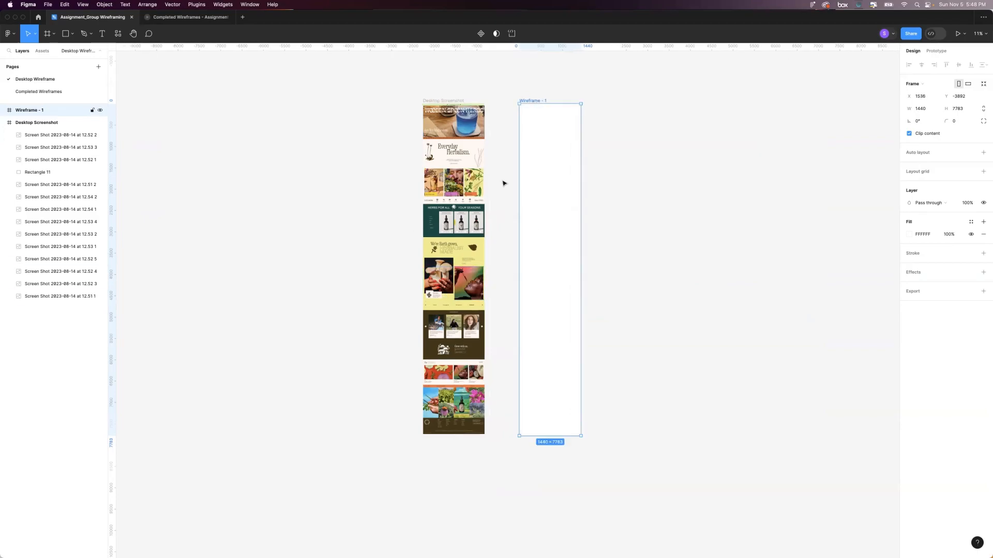
Examine the website screenshot's layout from the hero down to the Herbs for All Your Seasons heading, alongside the blank wireframe.
scroll(507, 188, "up", 3)
scroll(507, 189, "right", 1)
scroll(522, 177, "up", 5)
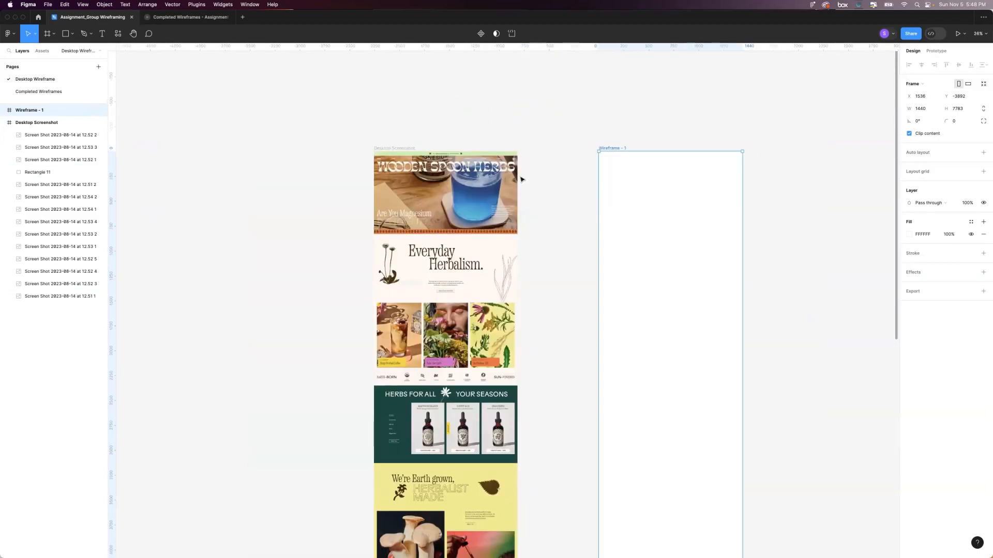
left_click(520, 176)
left_click(554, 158)
scroll(559, 157, "up", 3)
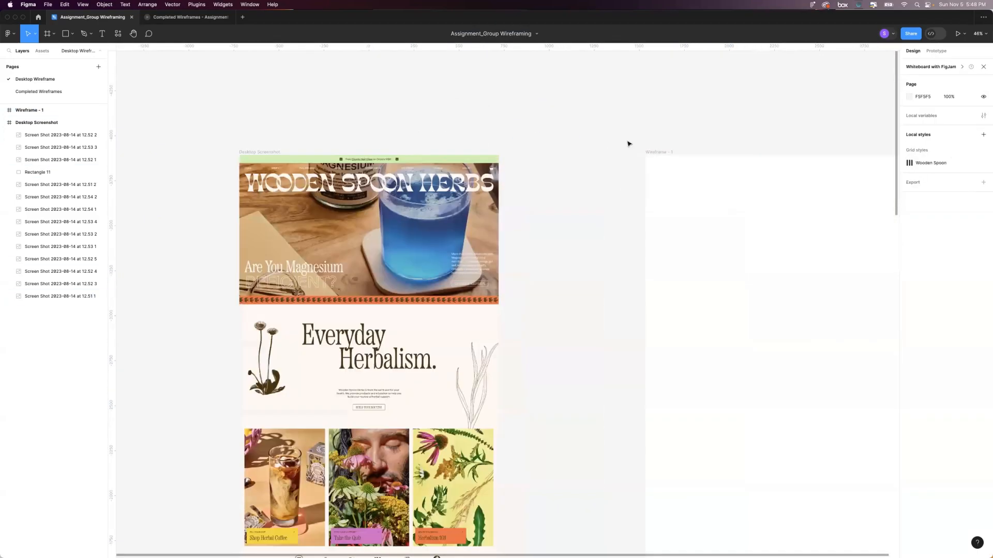
scroll(659, 144, "left", 3)
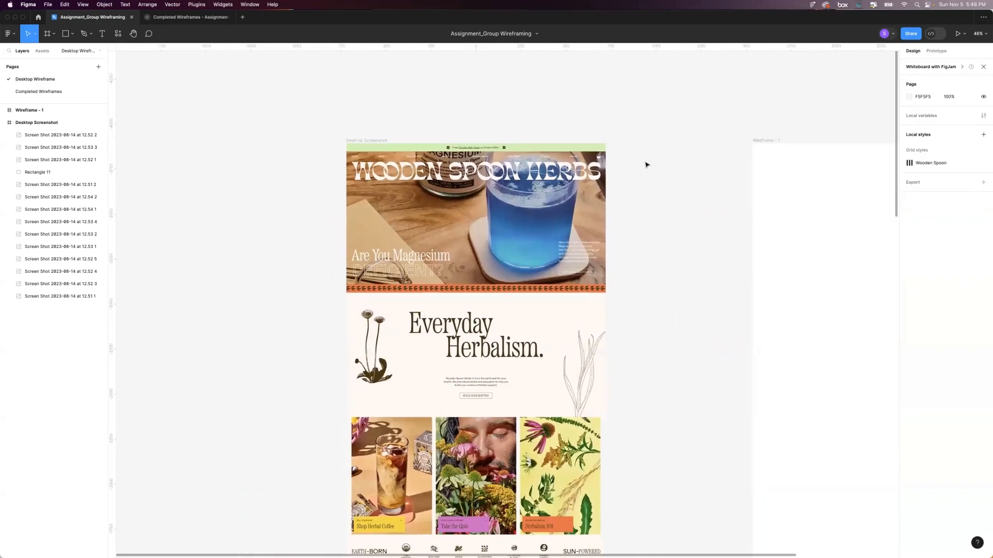
scroll(647, 164, "up", 1)
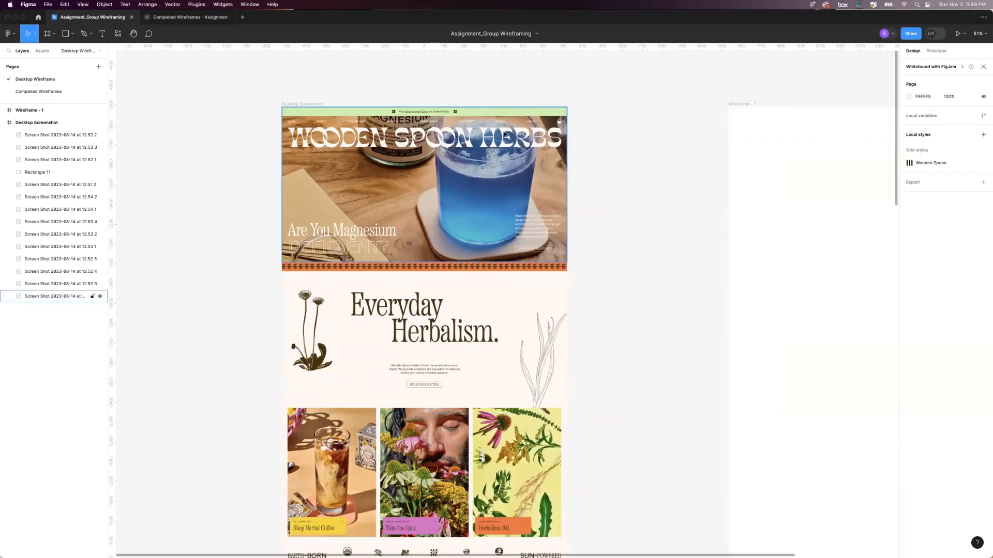
scroll(495, 385, "down", 3)
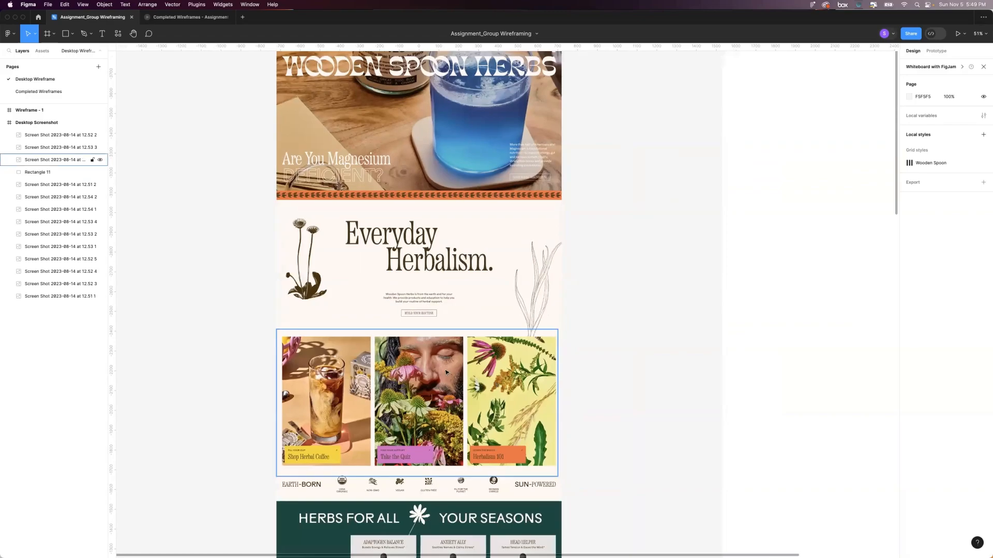
scroll(440, 264, "up", 1)
scroll(440, 263, "up", 1)
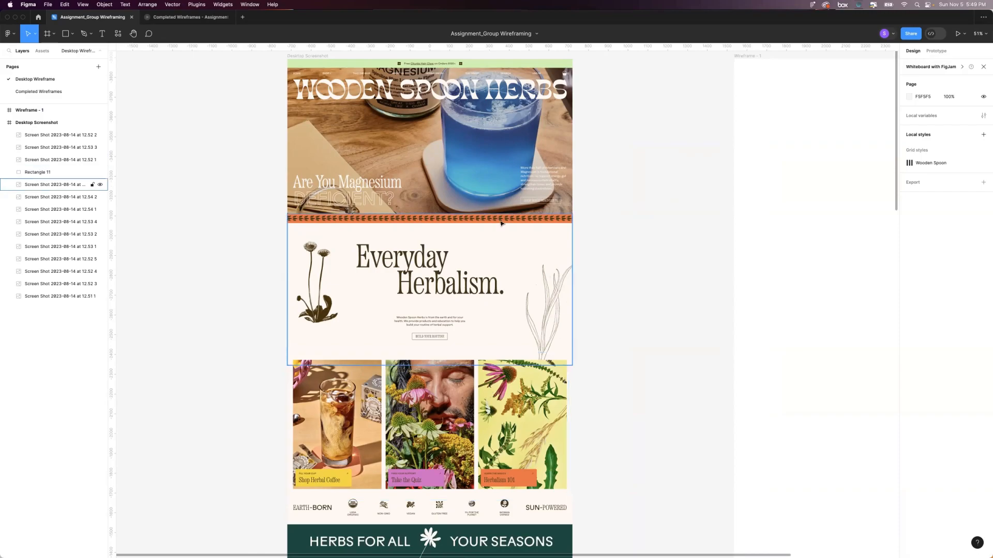
scroll(563, 213, "up", 3)
scroll(563, 213, "right", 2)
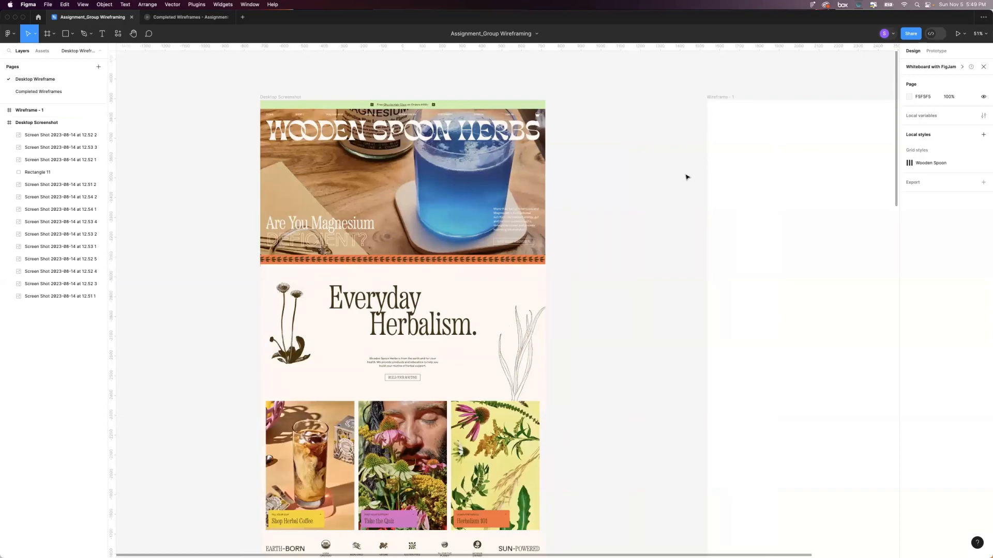
scroll(667, 171, "left", 2)
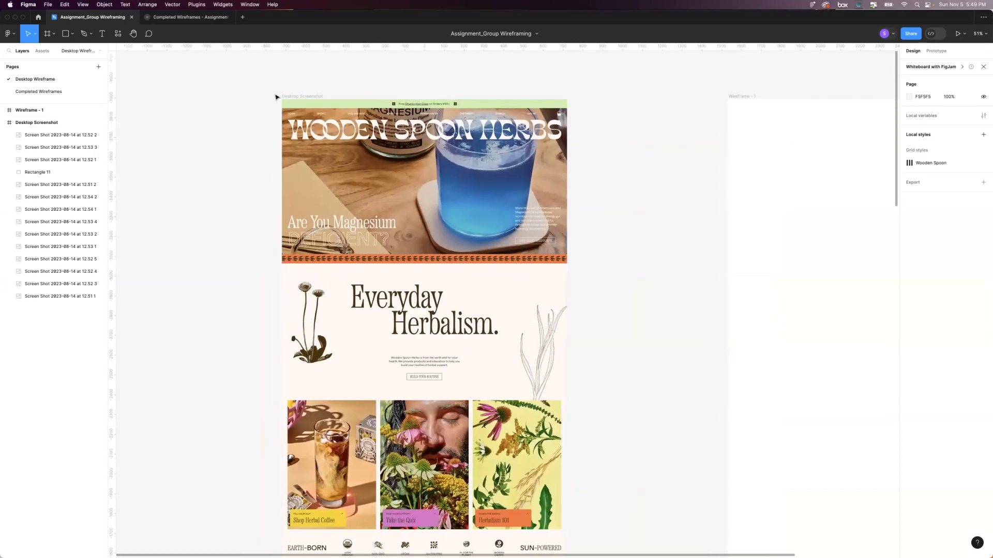
Add a 10px layout grid to the Desktop Screenshot frame and inspect it up close across the hero and navigation.
left_click(299, 97)
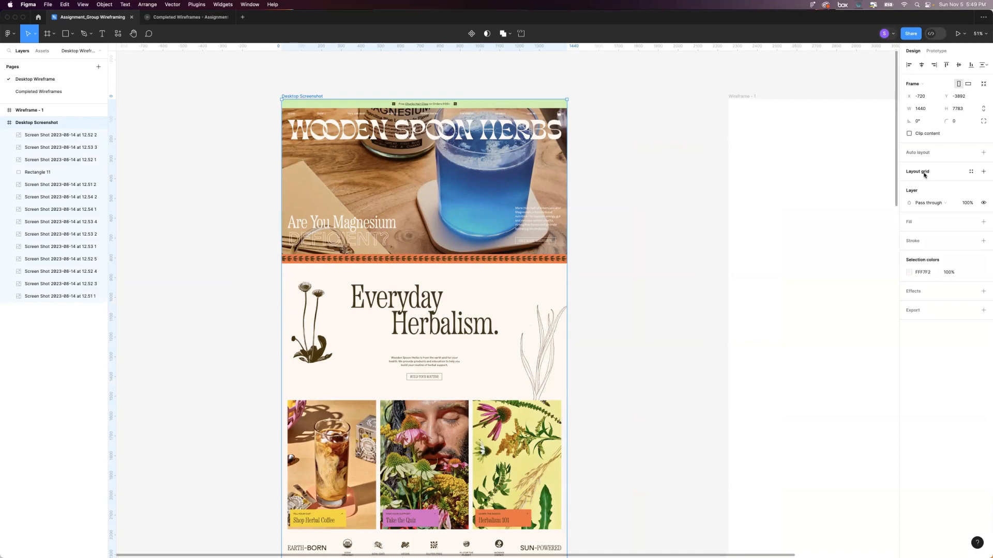
left_click(984, 171)
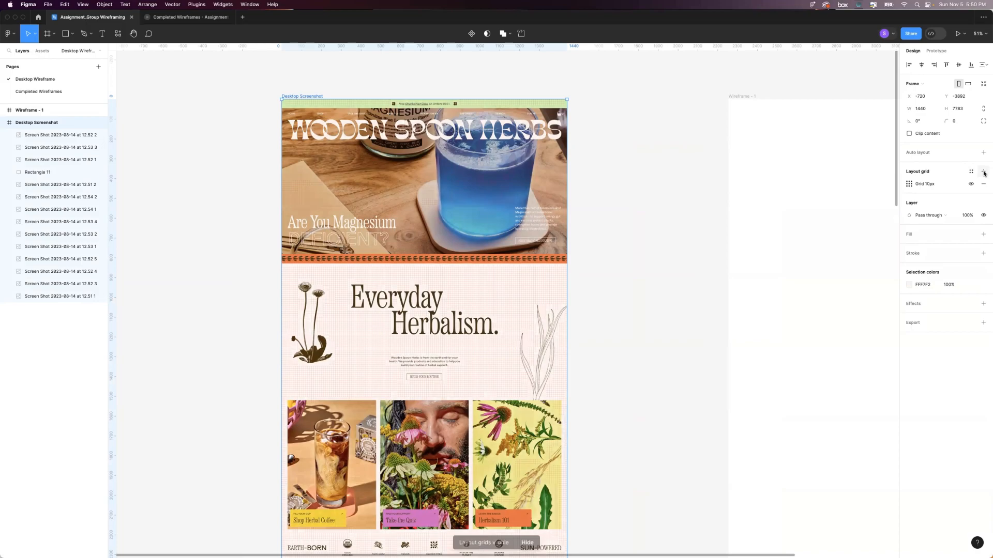
scroll(549, 194, "up", 1)
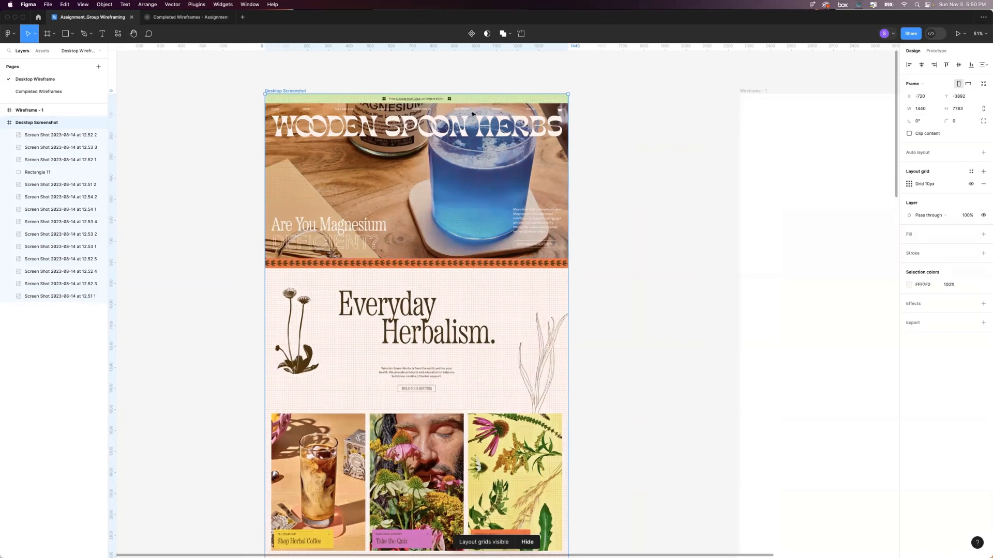
scroll(547, 194, "up", 5)
scroll(383, 423, "left", 5)
scroll(383, 423, "up", 3)
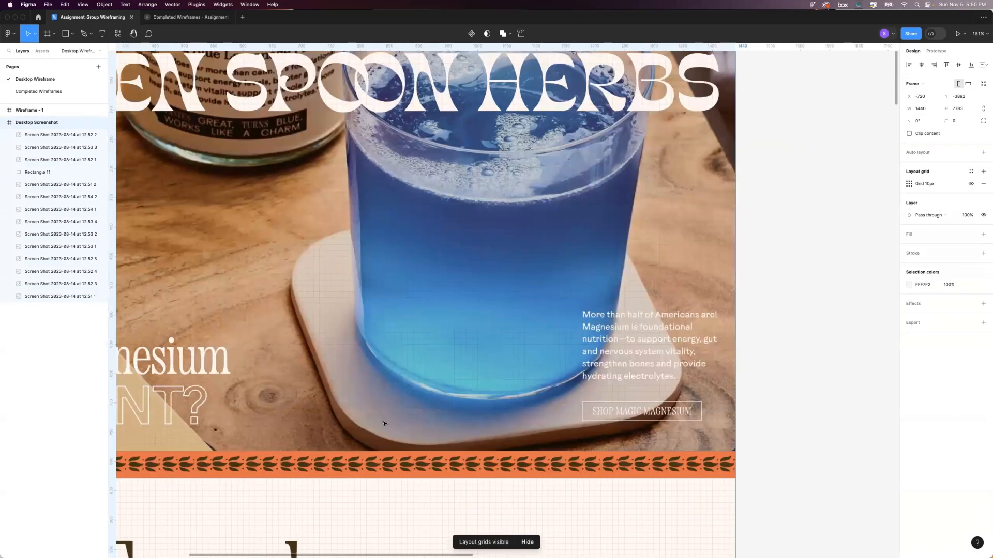
scroll(187, 170, "left", 5)
scroll(187, 171, "up", 3)
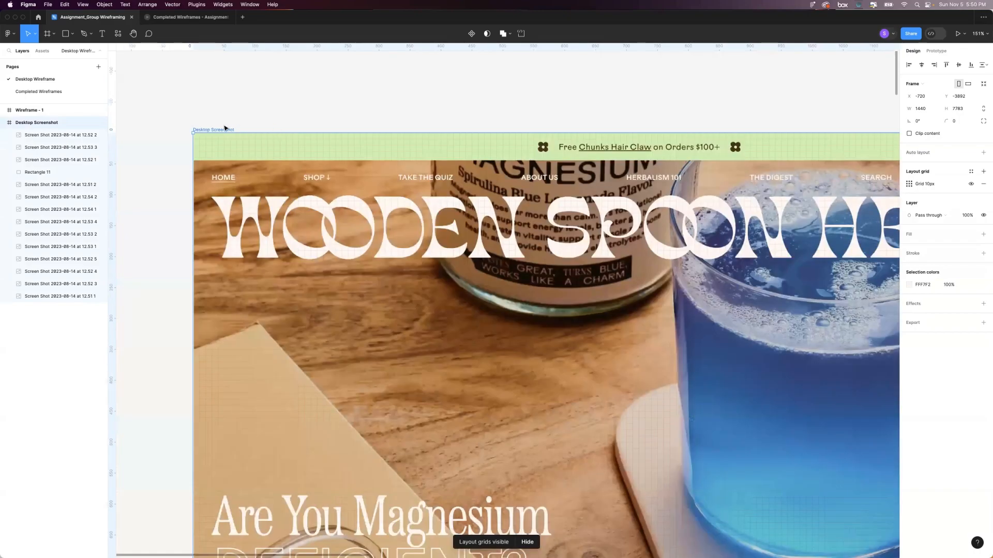
scroll(302, 160, "up", 3)
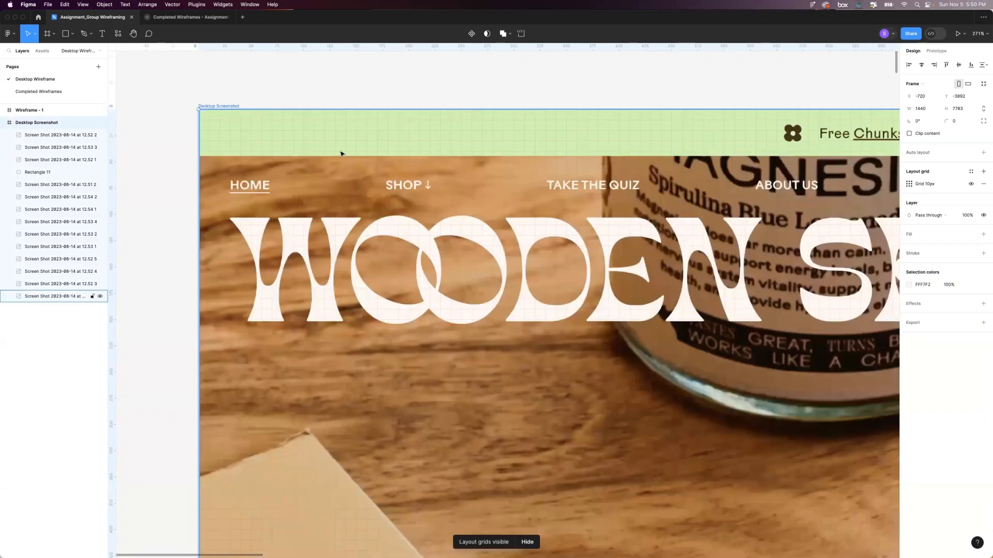
scroll(340, 154, "down", 3)
scroll(341, 153, "down", 2)
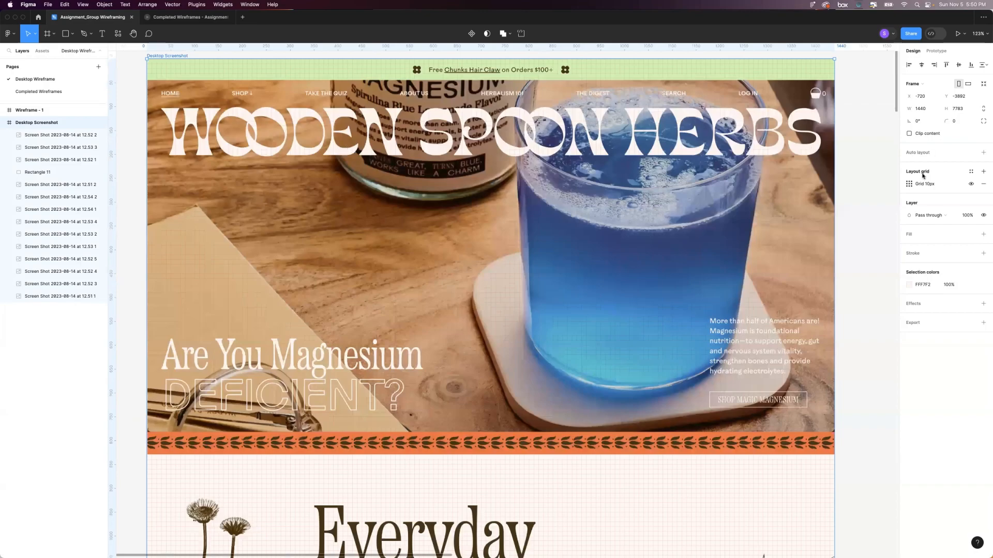
Change the Desktop Screenshot frame's layout grid from a uniform grid to columns.
scroll(922, 175, "up", 1)
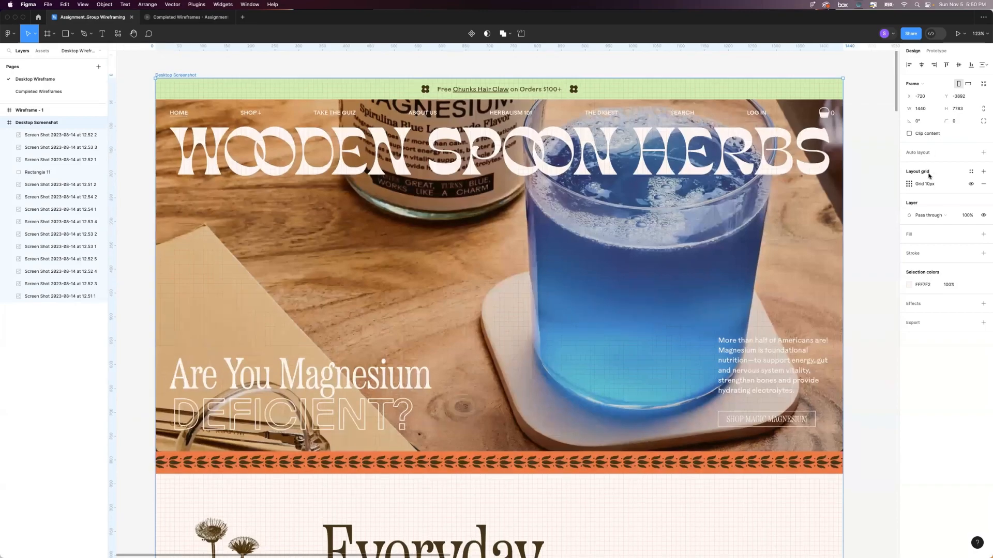
left_click(909, 184)
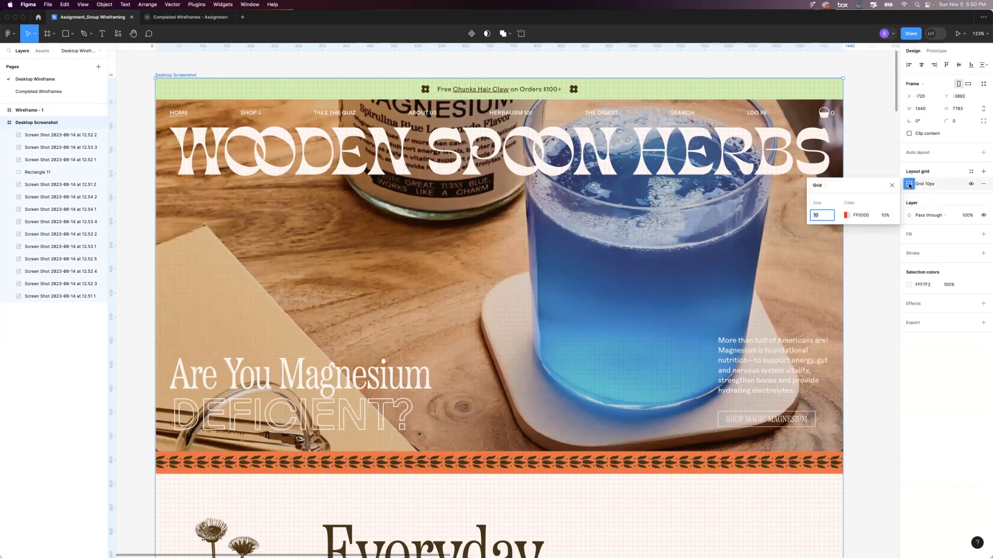
left_click(824, 187)
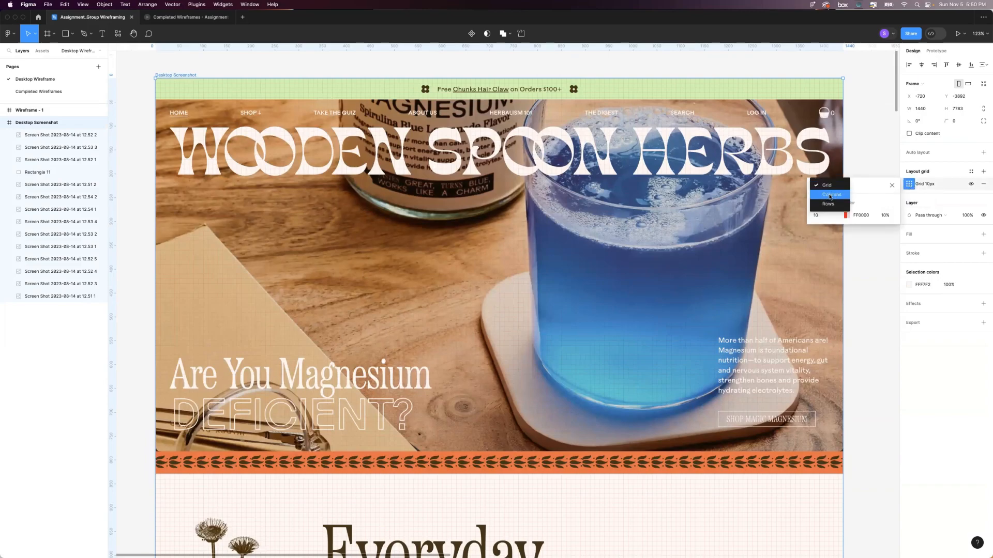
left_click(829, 196)
Try a count of 6 columns in the Desktop Screenshot grid, comparing it with the three-image row.
scroll(714, 217, "down", 3)
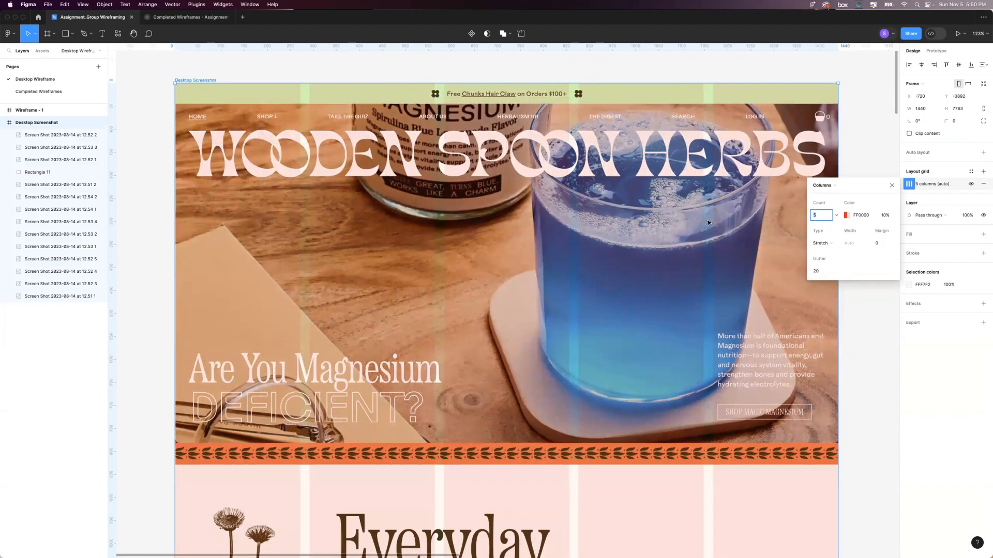
scroll(716, 218, "down", 3)
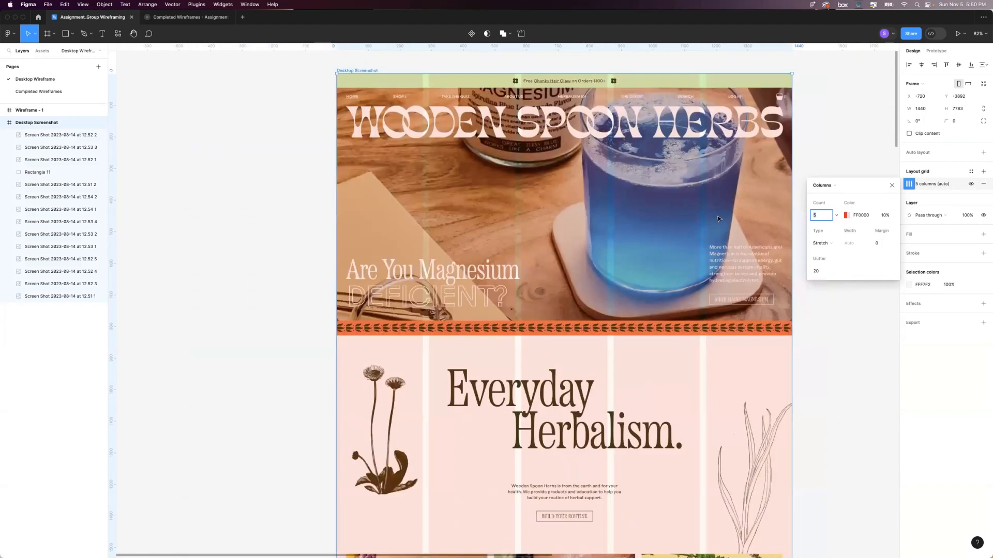
scroll(717, 219, "down", 3)
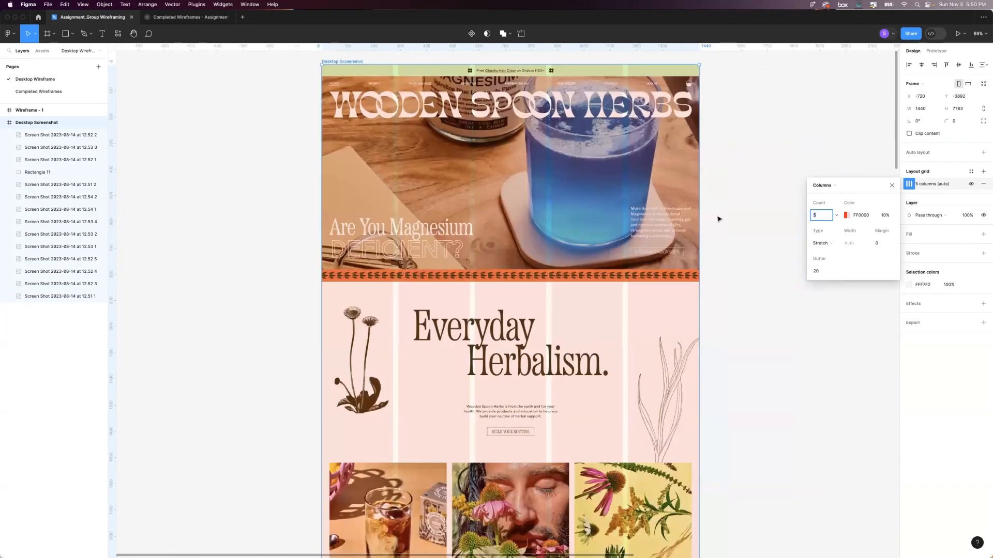
scroll(718, 219, "down", 3)
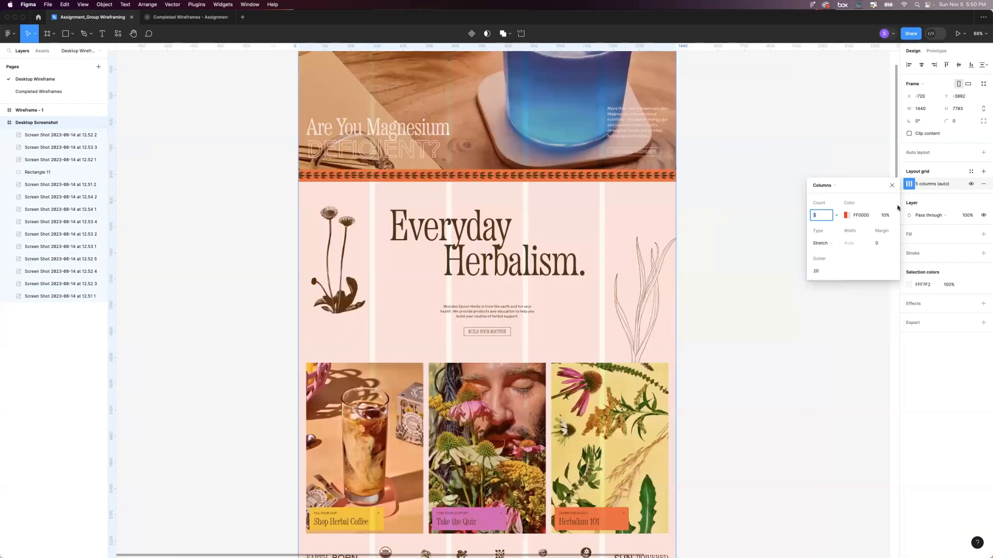
scroll(827, 214, "down", 1)
left_click(823, 217)
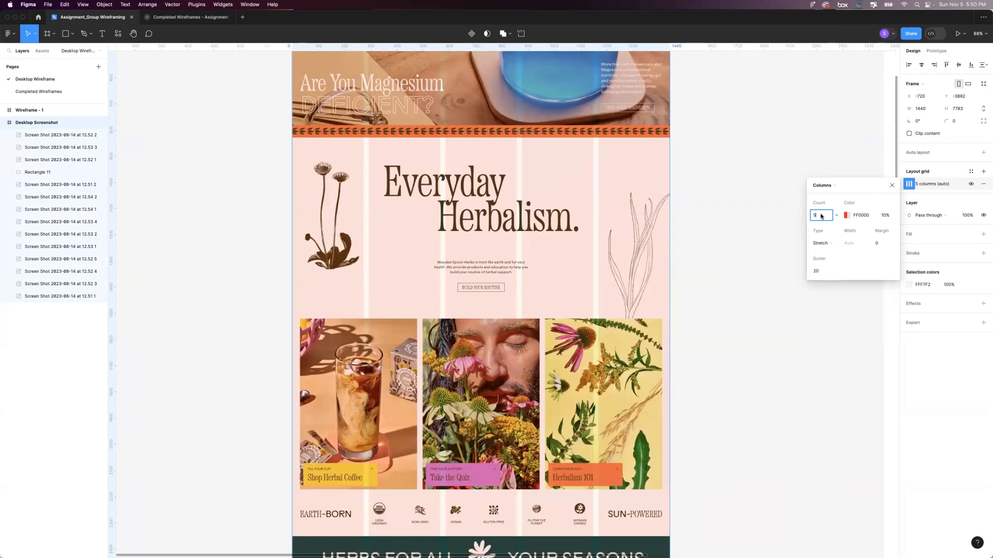
scroll(581, 201, "down", 3)
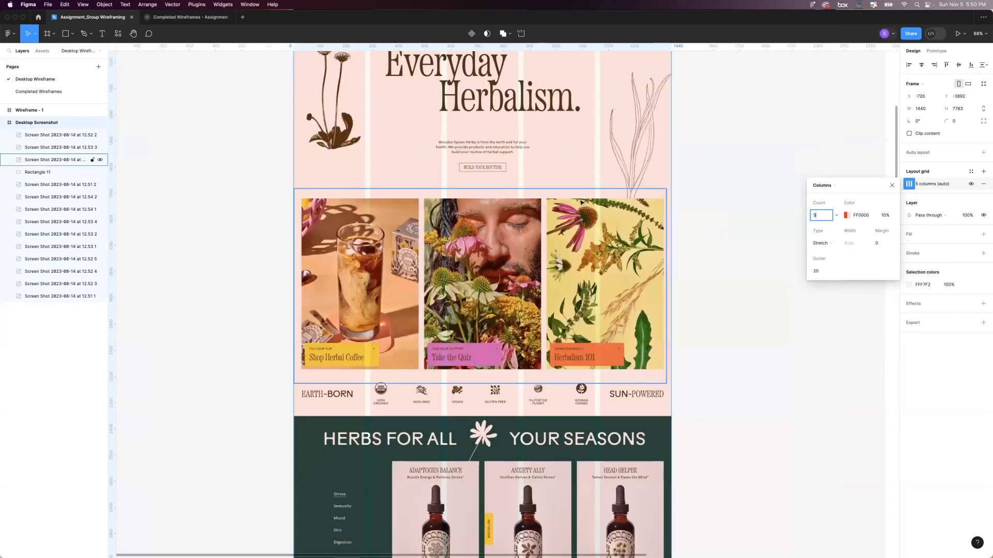
key("Up")
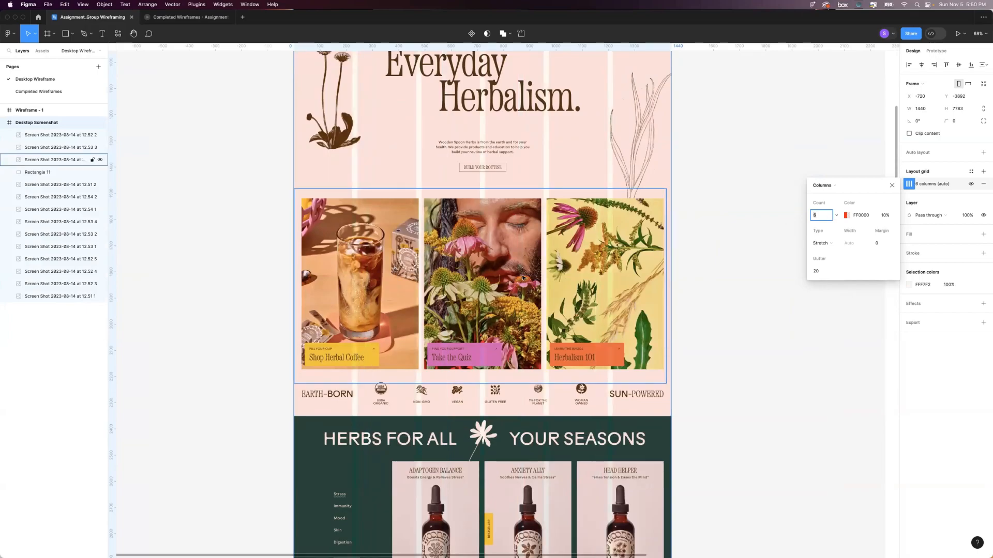
Check the columns against the image and product cards, and set the column count to 12.
scroll(565, 278, "down", 5)
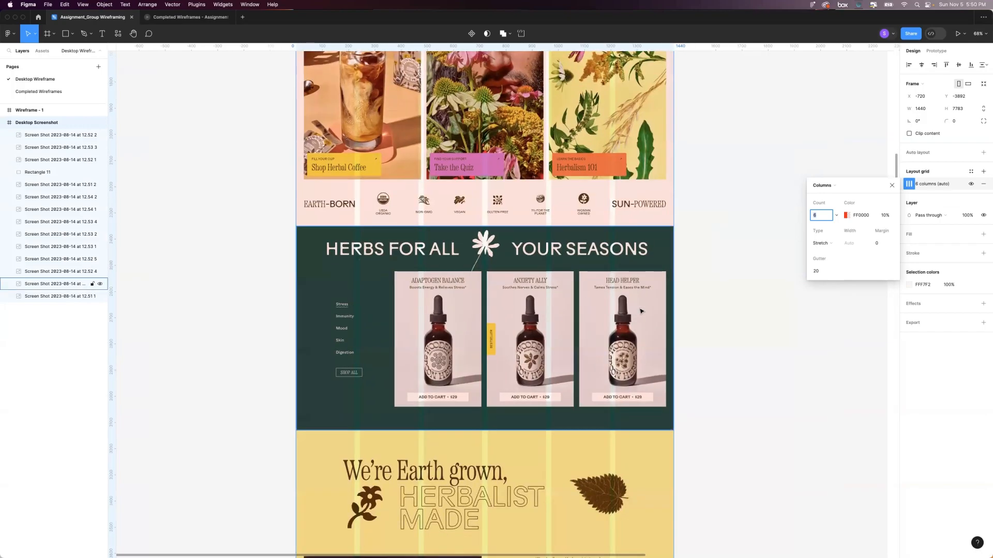
scroll(641, 310, "up", 5)
scroll(464, 162, "down", 1)
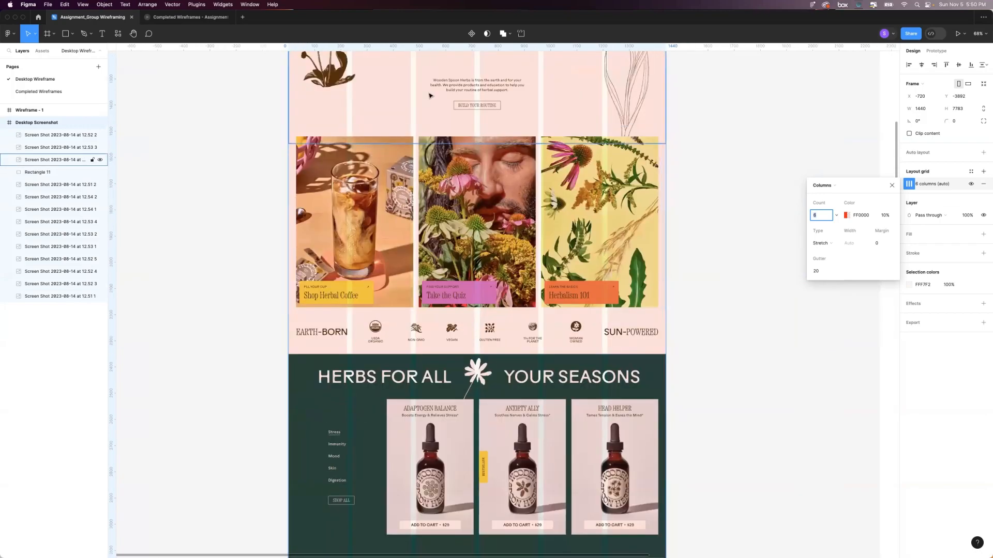
scroll(595, 151, "down", 1)
scroll(595, 151, "down", 1)
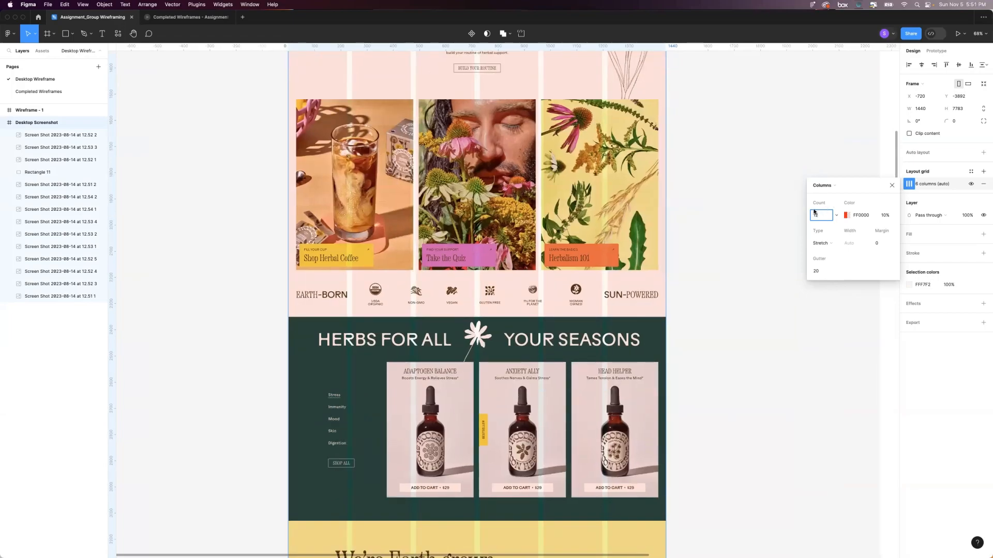
Set the column grid's margin to 30 so the outer columns line up with the page content edges.
left_click(881, 243)
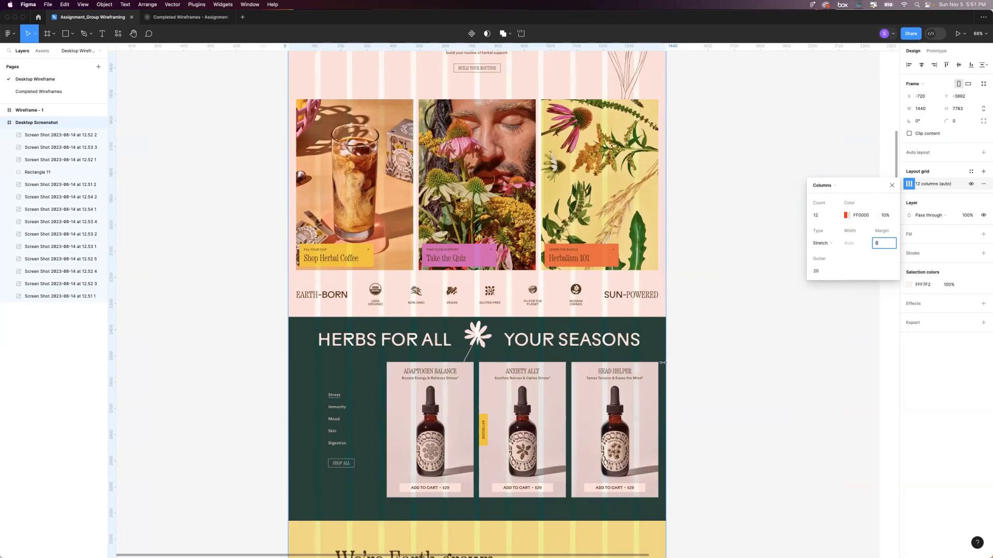
type("3")
key("shift+Up")
key("shift+Up")
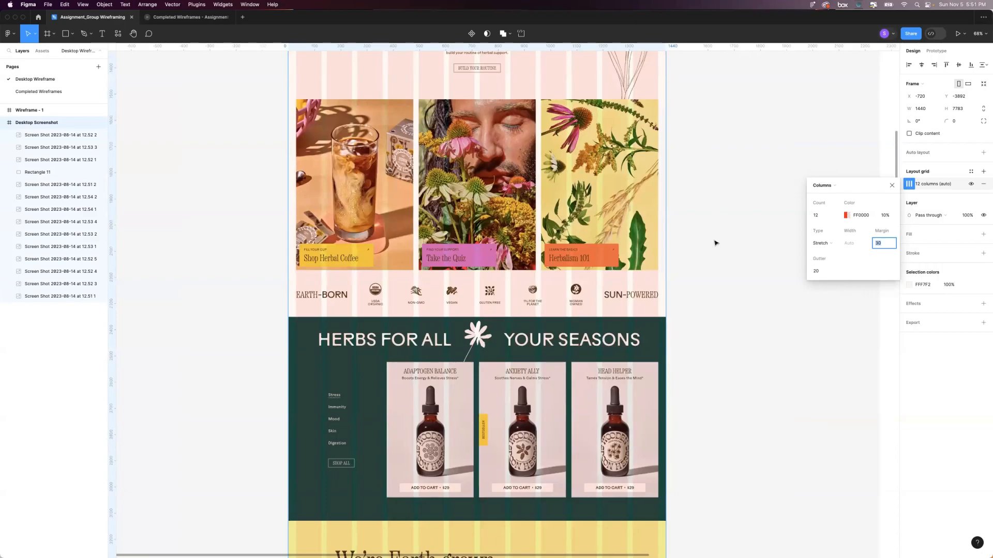
scroll(715, 241, "left", 2)
scroll(715, 241, "up", 1)
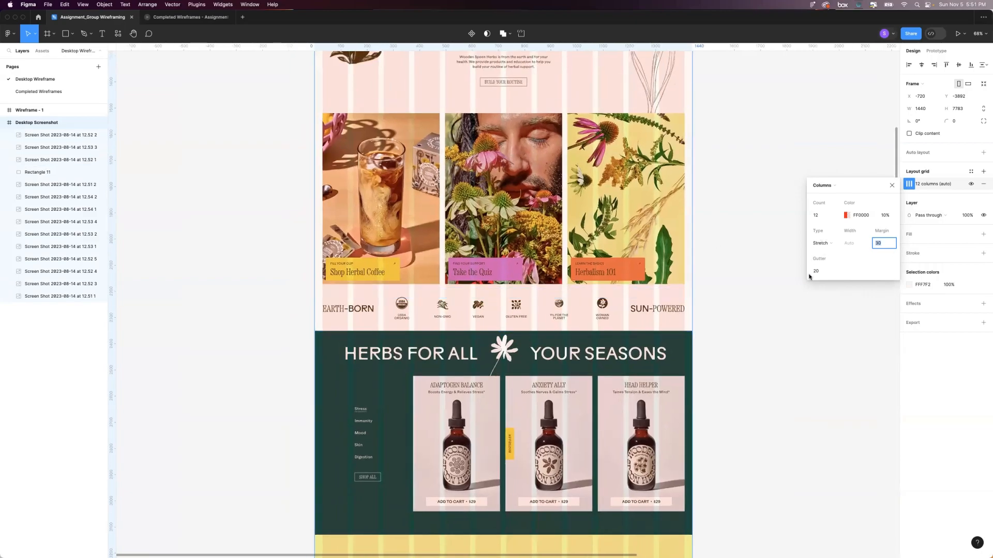
Examine how the column gutters line up with the gaps between image cards, product cards and the hero content.
left_click(820, 272)
scroll(610, 264, "up", 5)
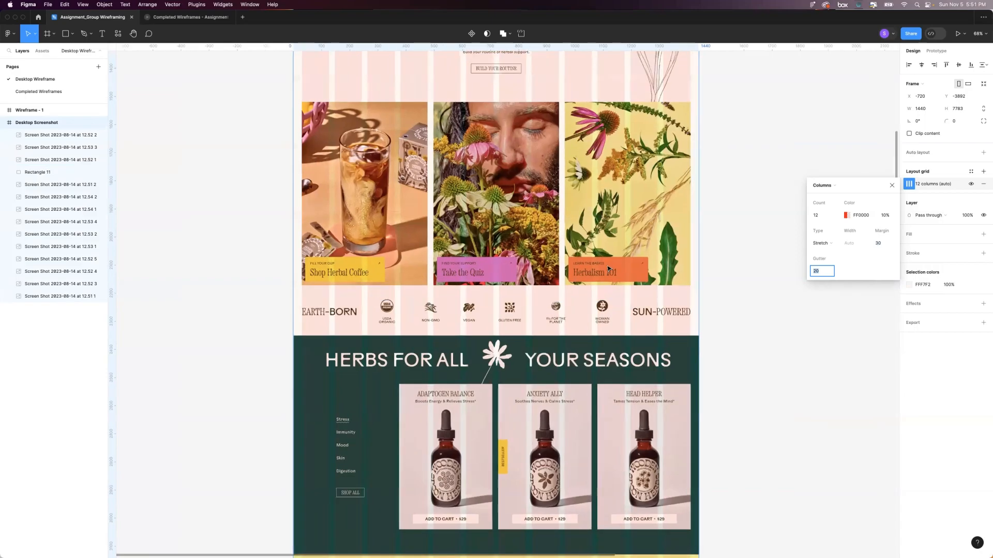
scroll(672, 284, "up", 1)
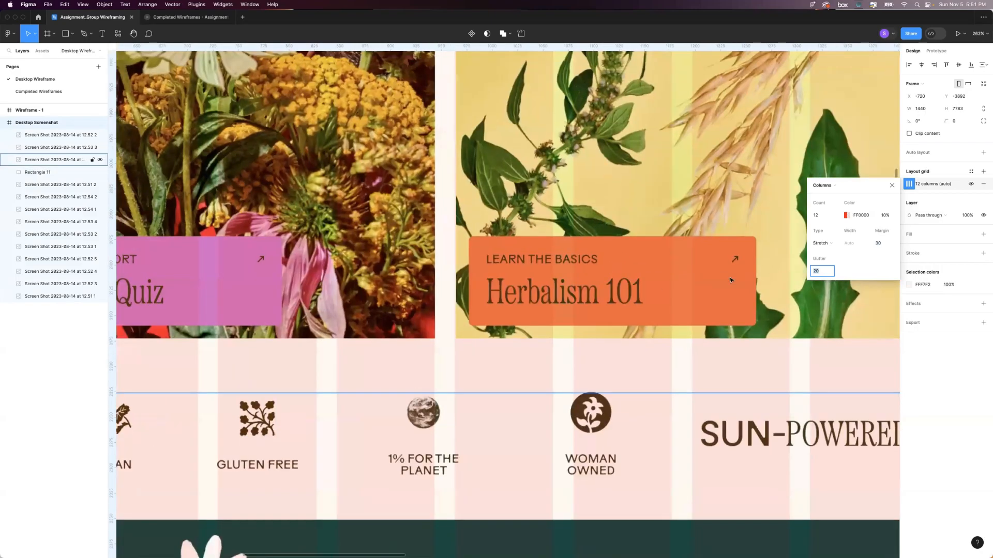
scroll(550, 387, "down", 7)
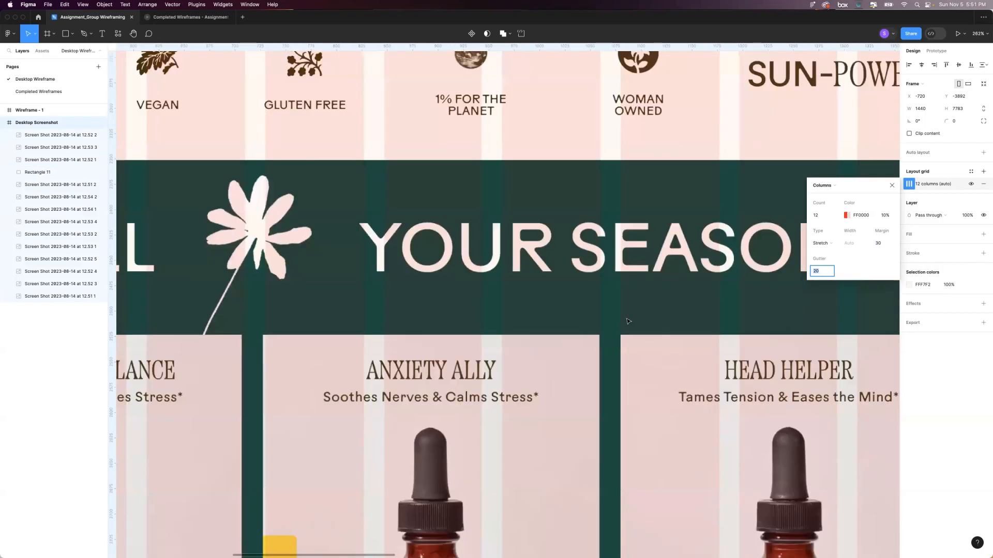
scroll(623, 312, "down", 1)
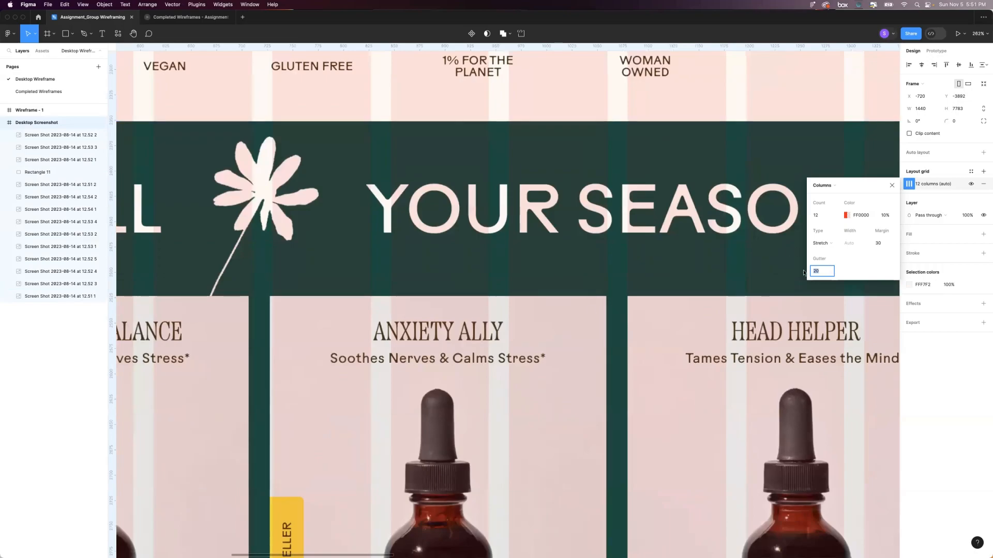
scroll(644, 277, "down", 5)
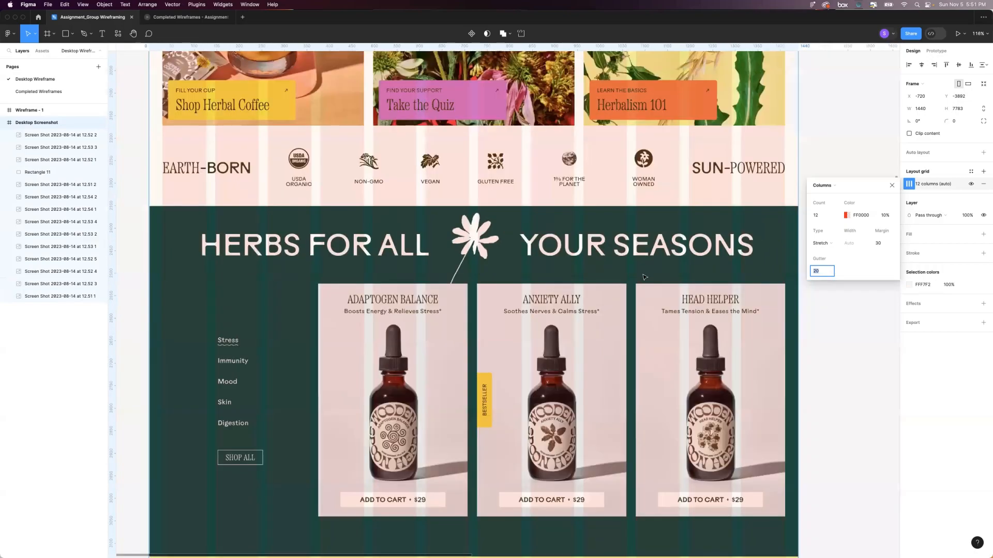
scroll(644, 278, "down", 3)
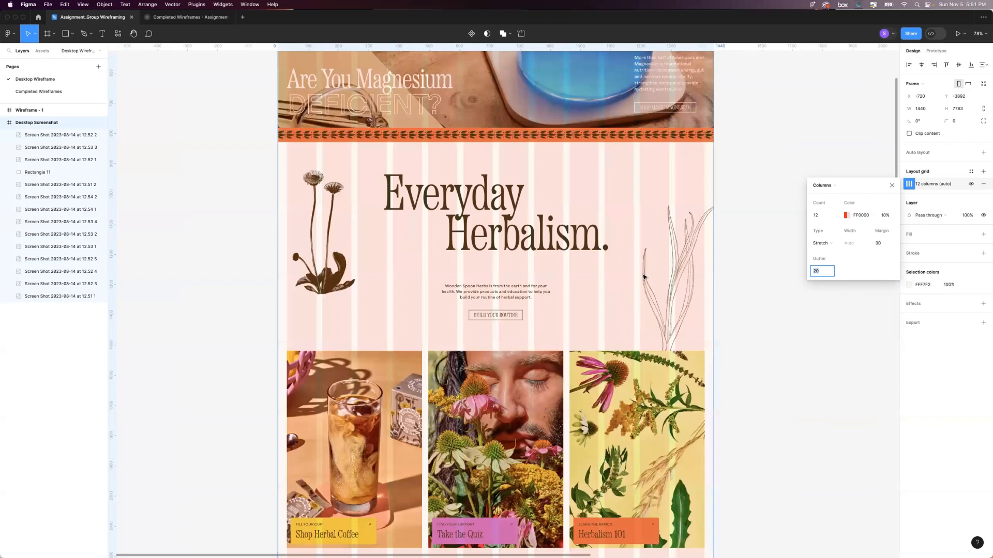
scroll(566, 170, "up", 5)
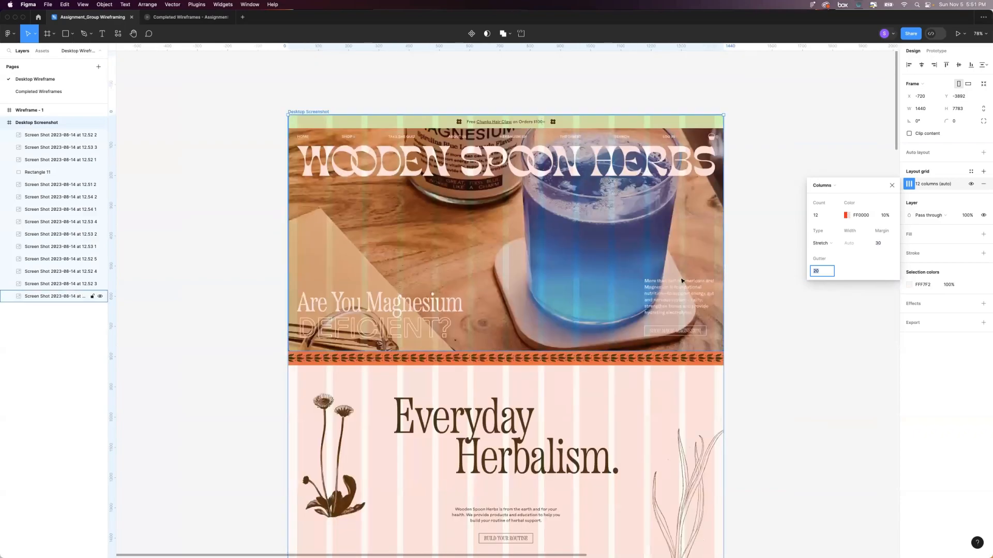
scroll(588, 348, "right", 3)
scroll(589, 347, "up", 1)
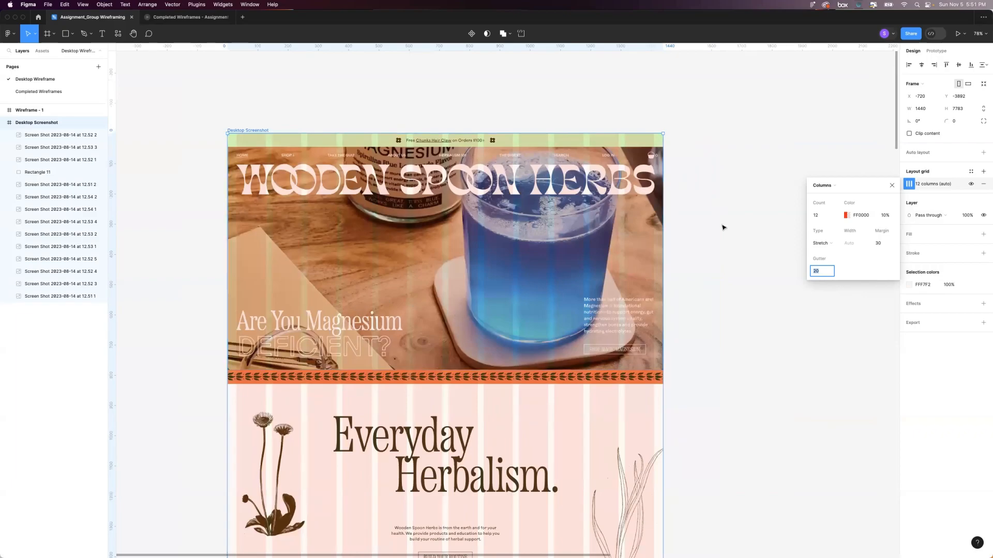
Save the column layout as a new grid style named "New Style for Demo", leaving the description empty.
left_click(969, 173)
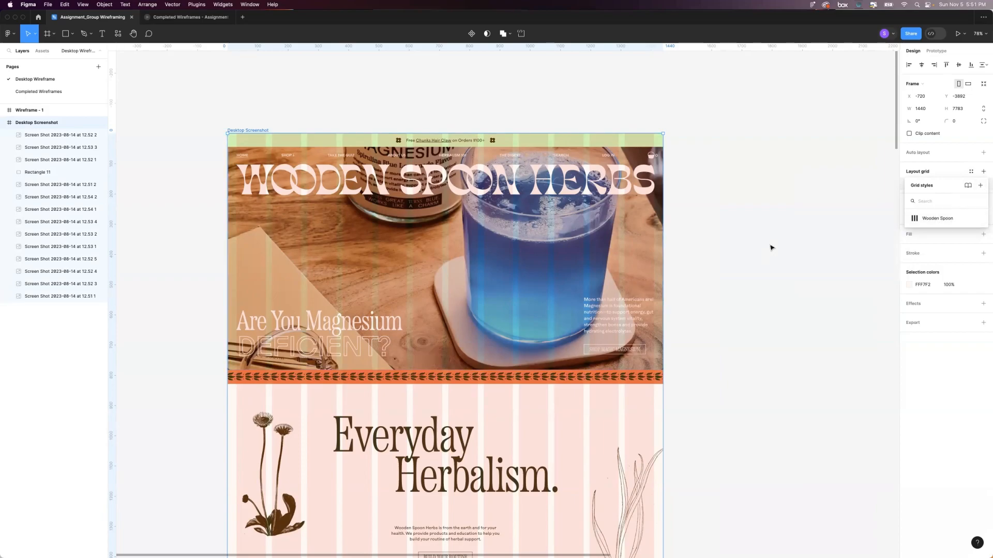
left_click(980, 186)
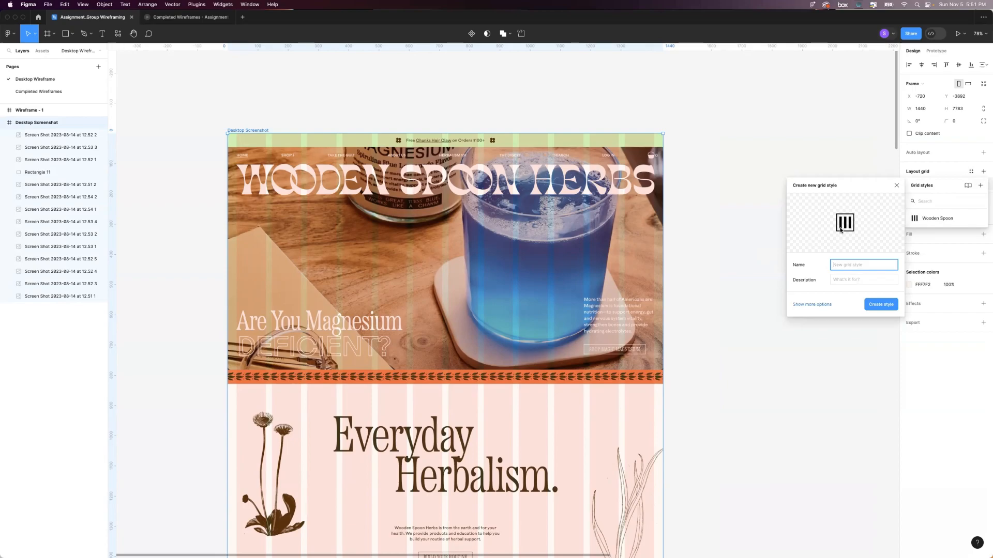
type("New Style for Demo")
left_click(859, 280)
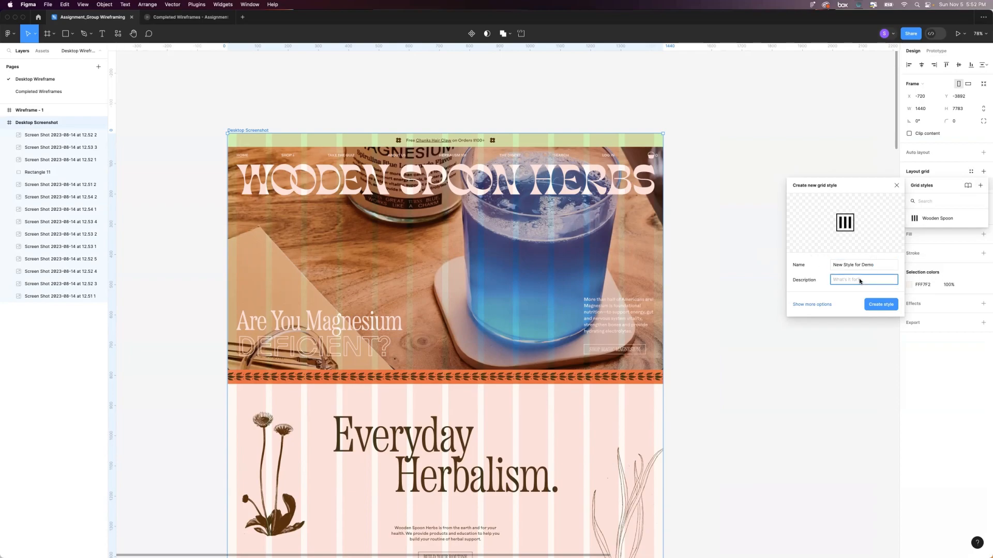
left_click(882, 306)
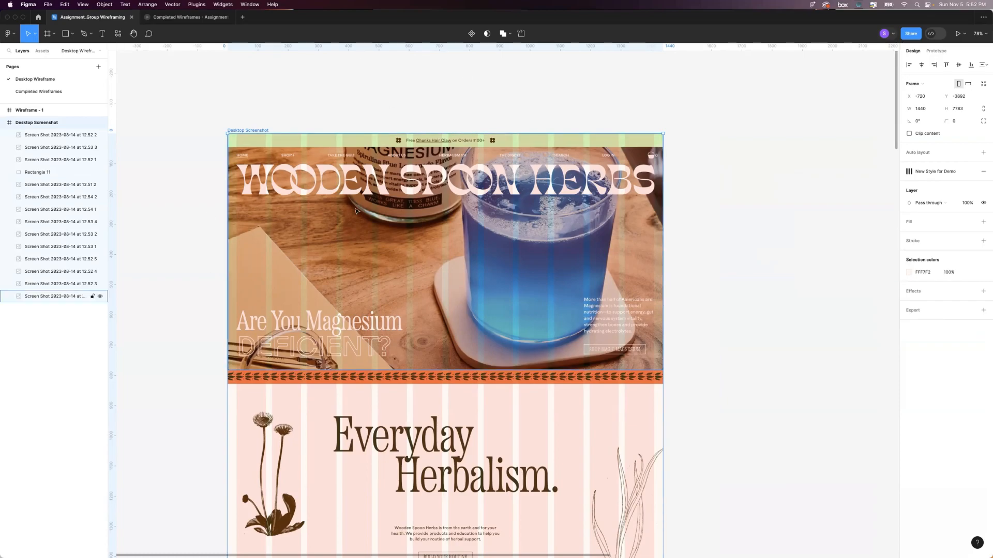
Move the Wireframe - 1 frame closer to the Desktop Screenshot frame, to X 915, keeping their tops aligned.
scroll(394, 173, "down", 3)
left_click(632, 166)
left_click_drag(771, 141, 647, 143)
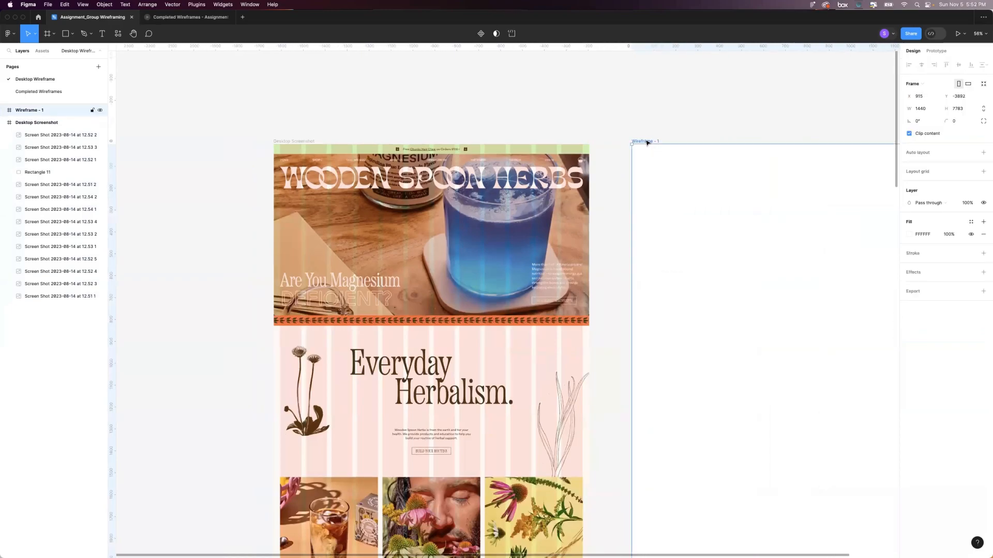
Apply the "New Style for Demo" grid style to the Wireframe - 1 frame and bring both frames into view.
scroll(649, 142, "right", 2)
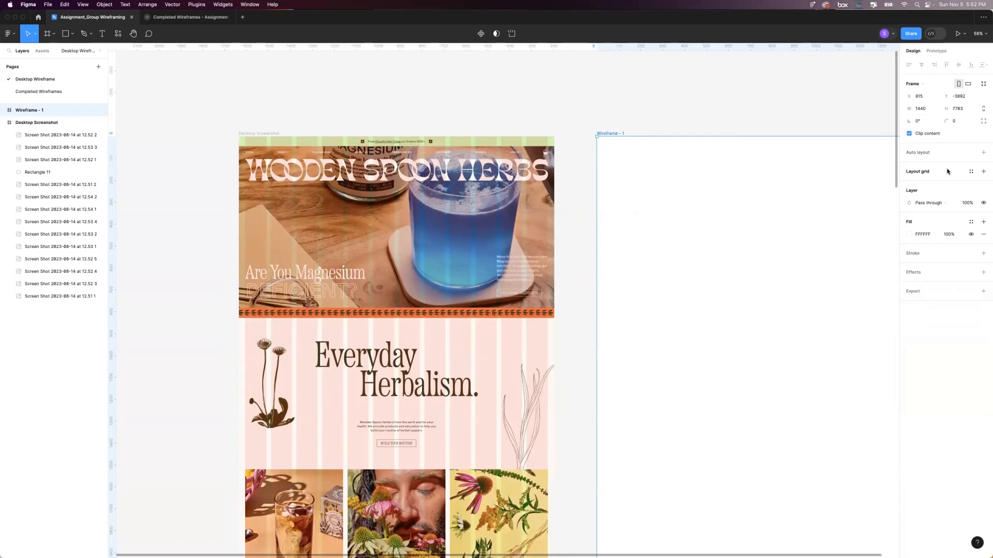
scroll(743, 210, "up", 3)
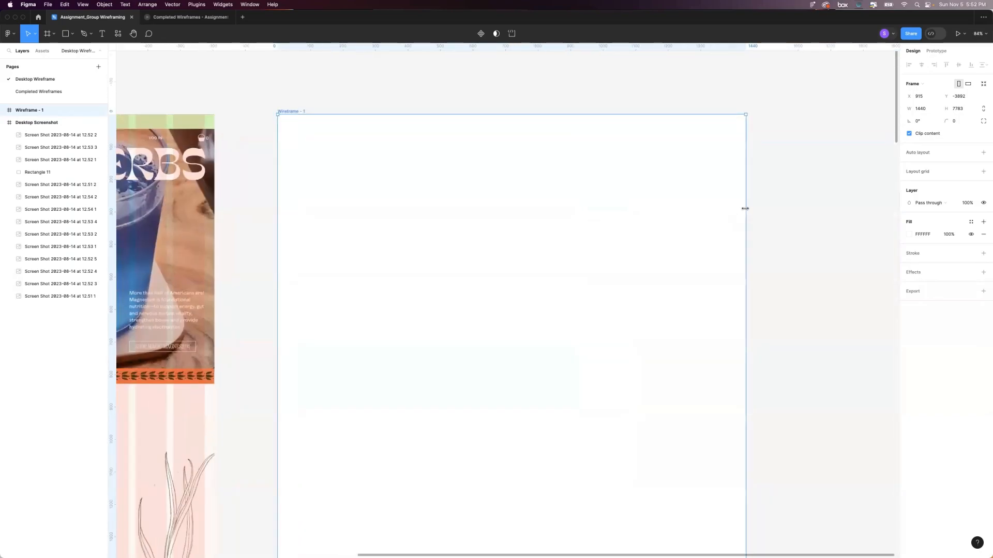
left_click(970, 171)
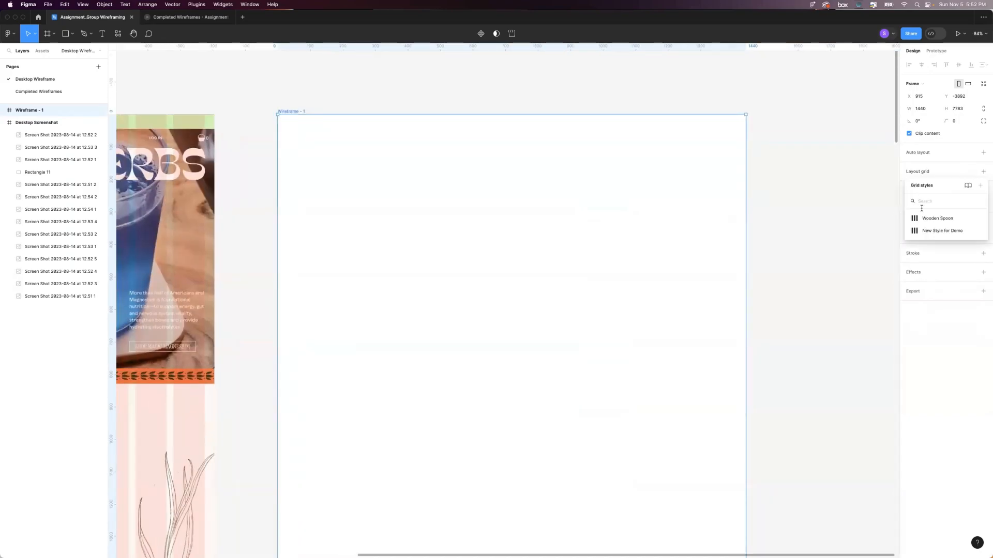
left_click(938, 230)
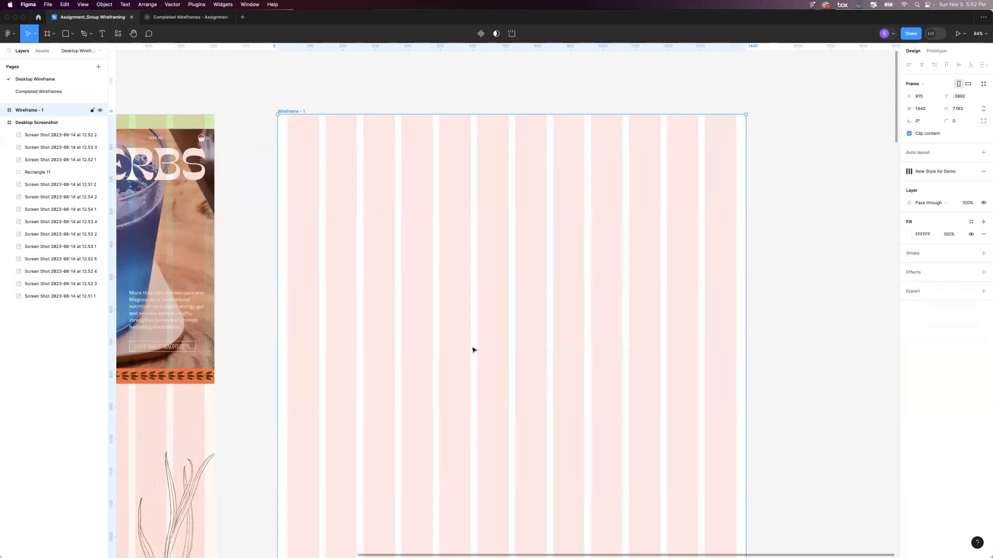
scroll(472, 350, "down", 2)
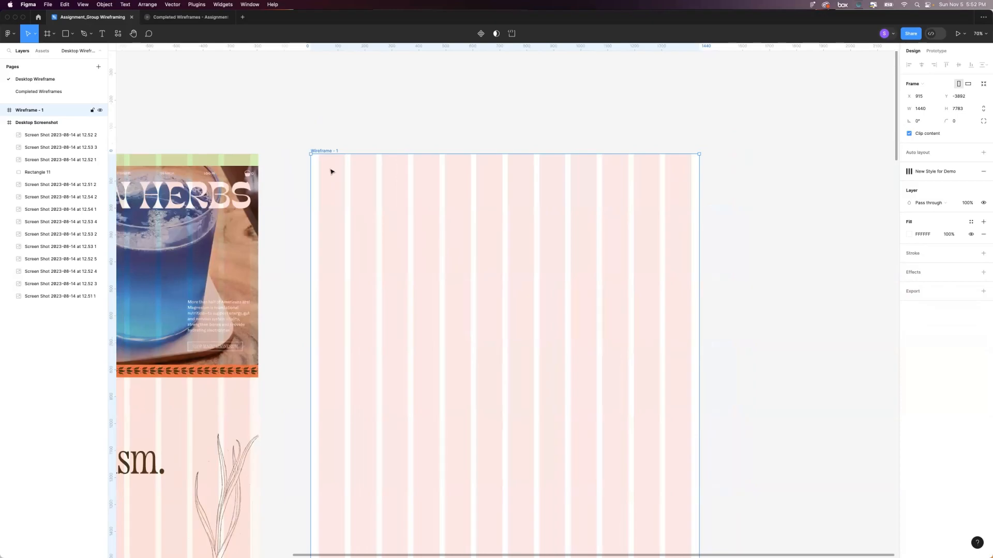
scroll(581, 326, "down", 3)
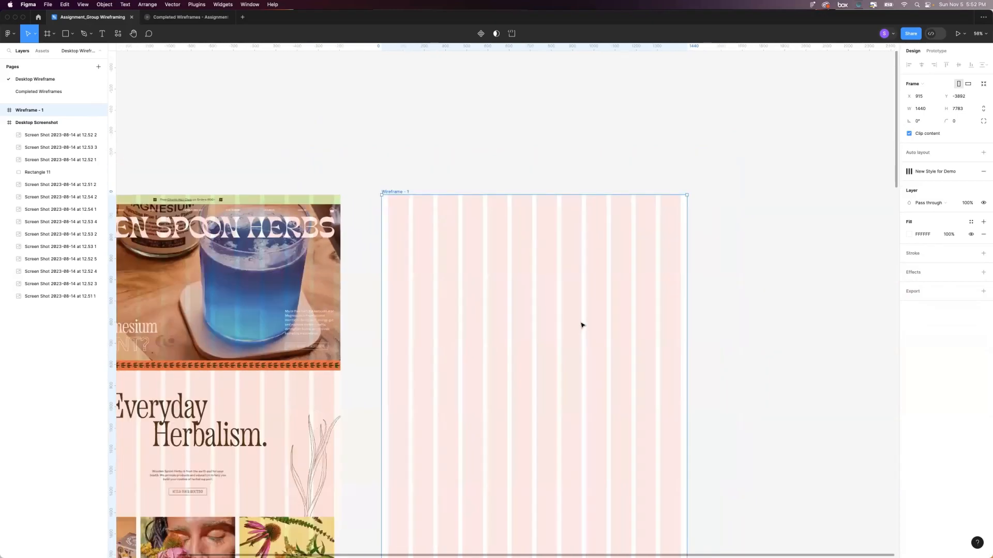
Select both frames and view the saved grid styles available for them.
scroll(511, 154, "left", 1)
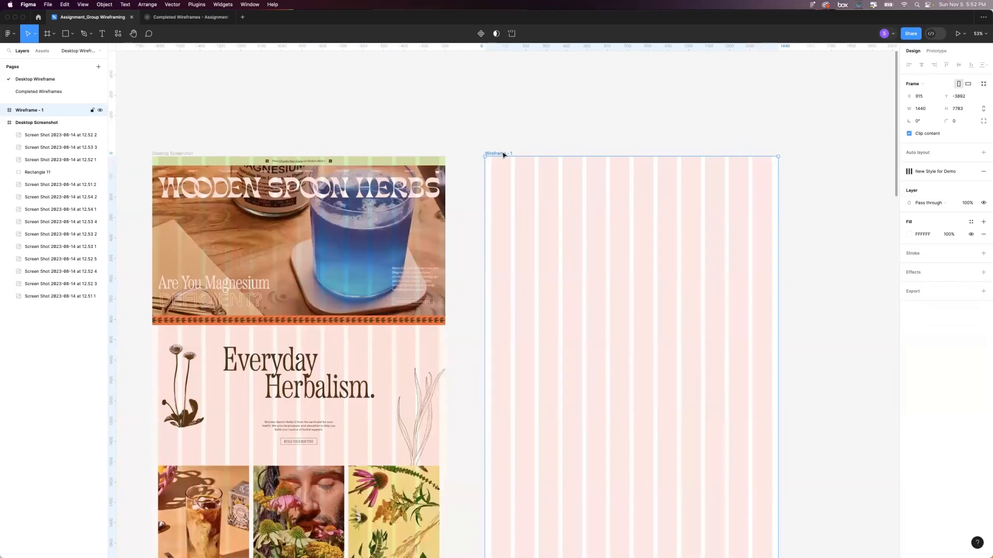
key("super+a")
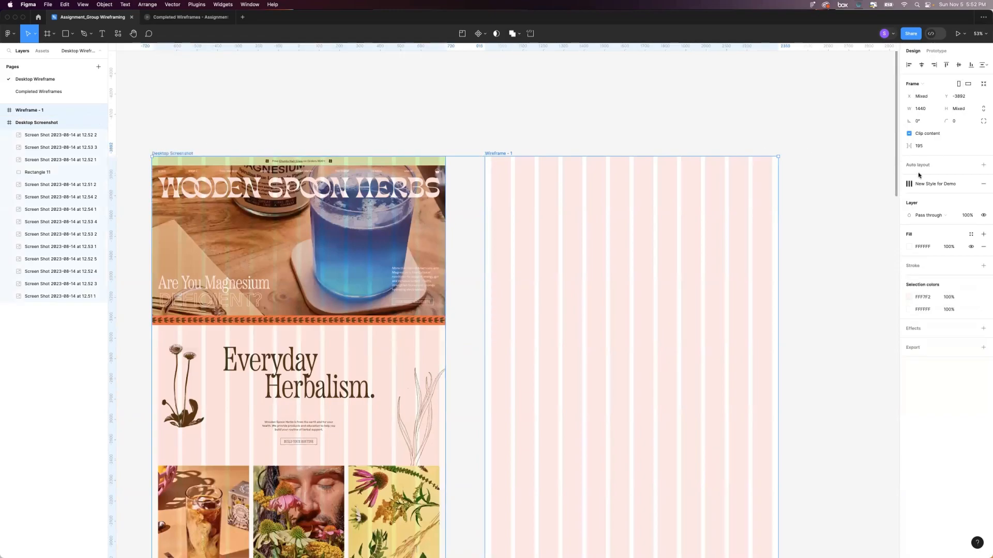
left_click(910, 184)
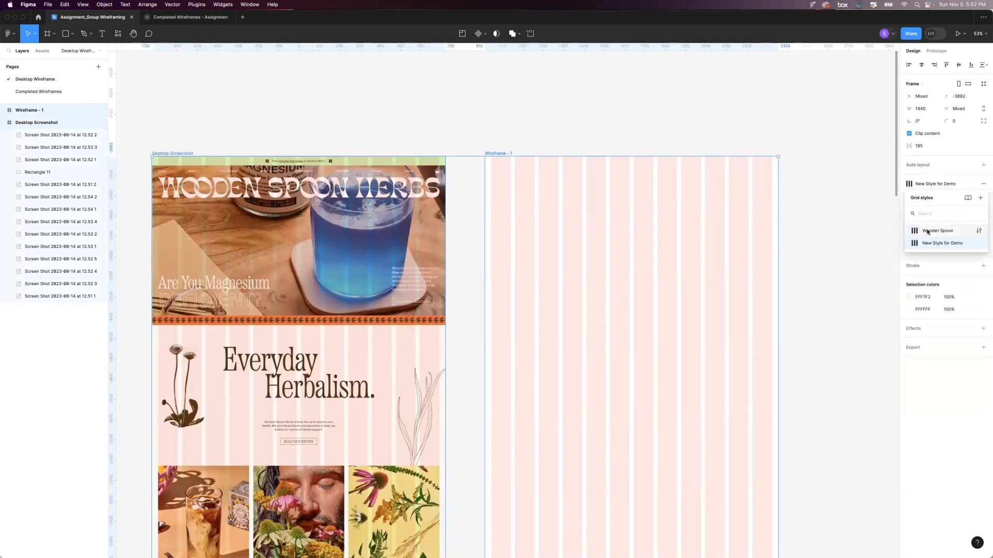
left_click(843, 213)
scroll(750, 202, "up", 1)
scroll(750, 202, "right", 1)
scroll(651, 203, "right", 2)
scroll(652, 203, "down", 1)
left_click(618, 205)
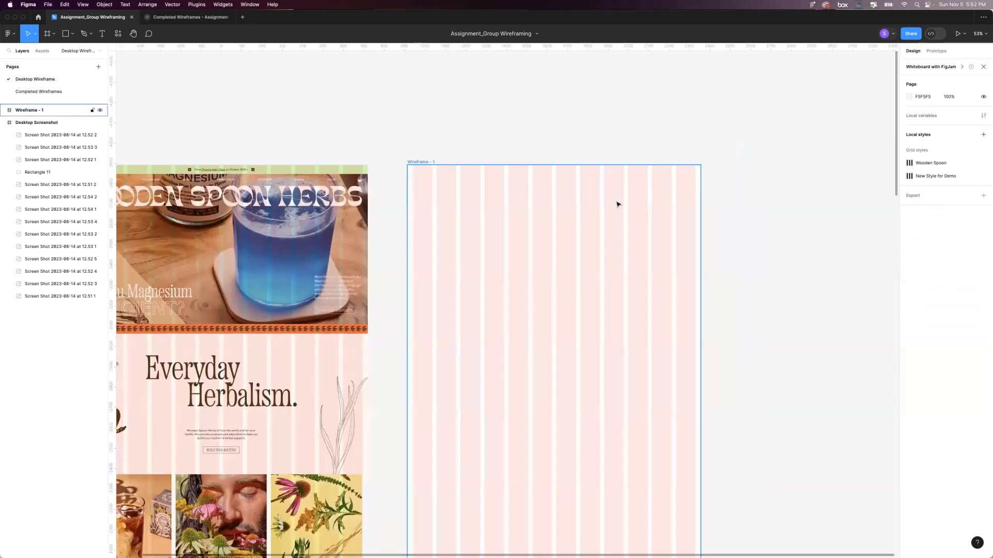
scroll(619, 204, "up", 5)
scroll(505, 93, "right", 1)
scroll(506, 93, "down", 3)
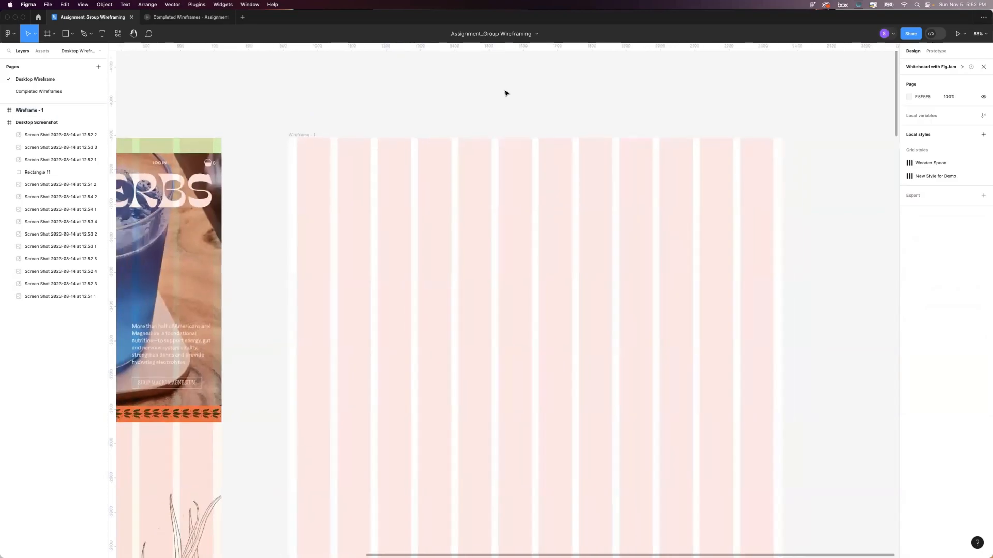
scroll(506, 93, "down", 1)
scroll(506, 93, "left", 3)
scroll(506, 93, "left", 3)
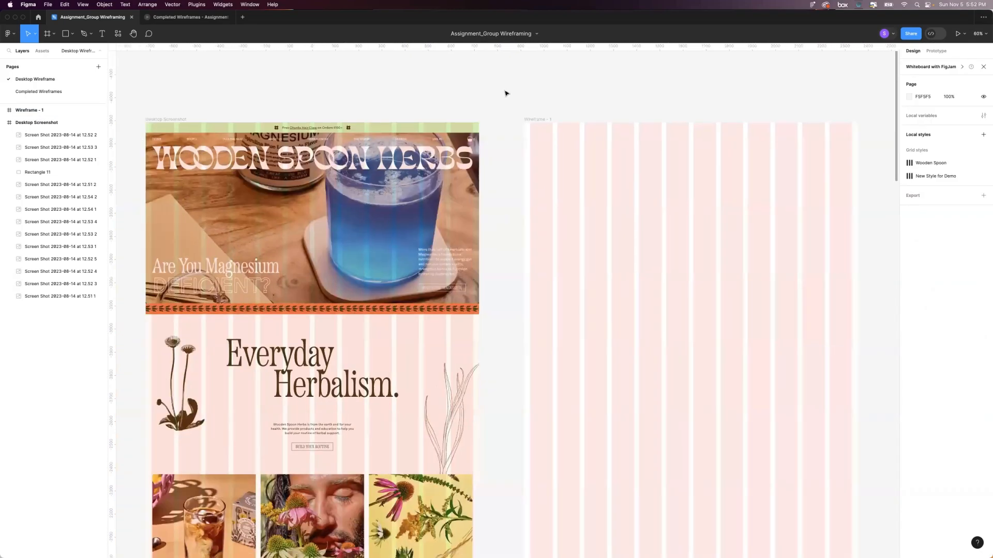
scroll(523, 148, "right", 1)
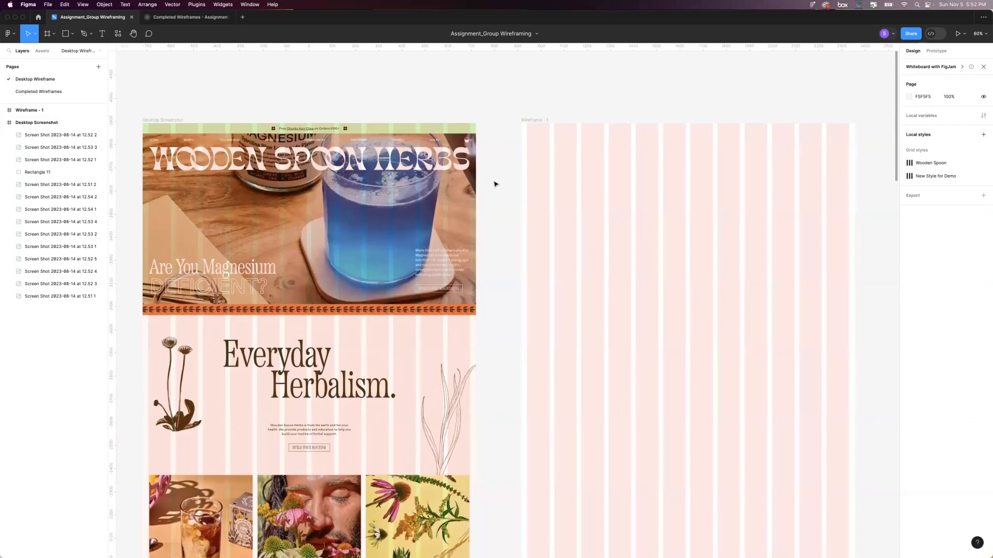
scroll(495, 184, "left", 1)
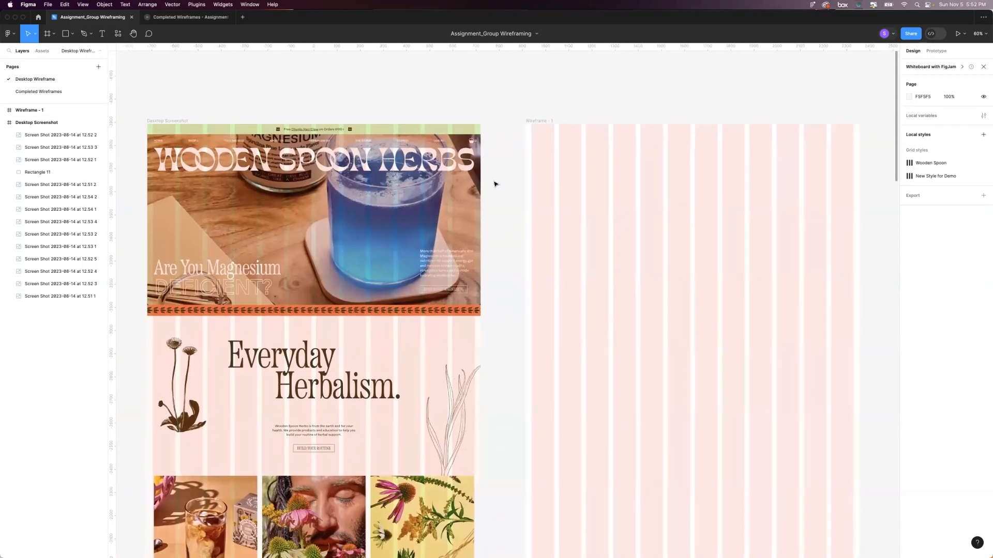
Examine the sections of the homepage screenshot from the hero down to the "We're Earth grown" section.
scroll(497, 201, "down", 2)
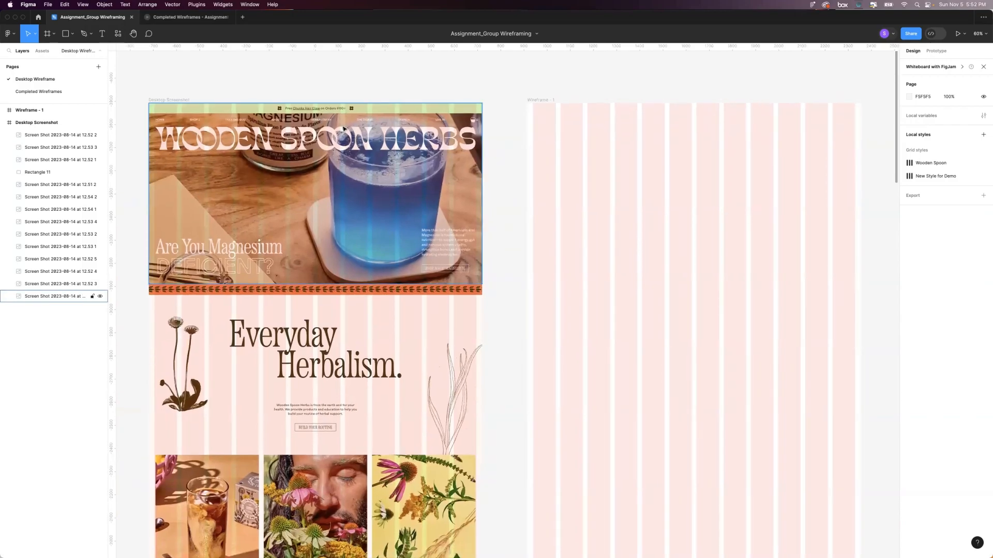
scroll(327, 243, "down", 3)
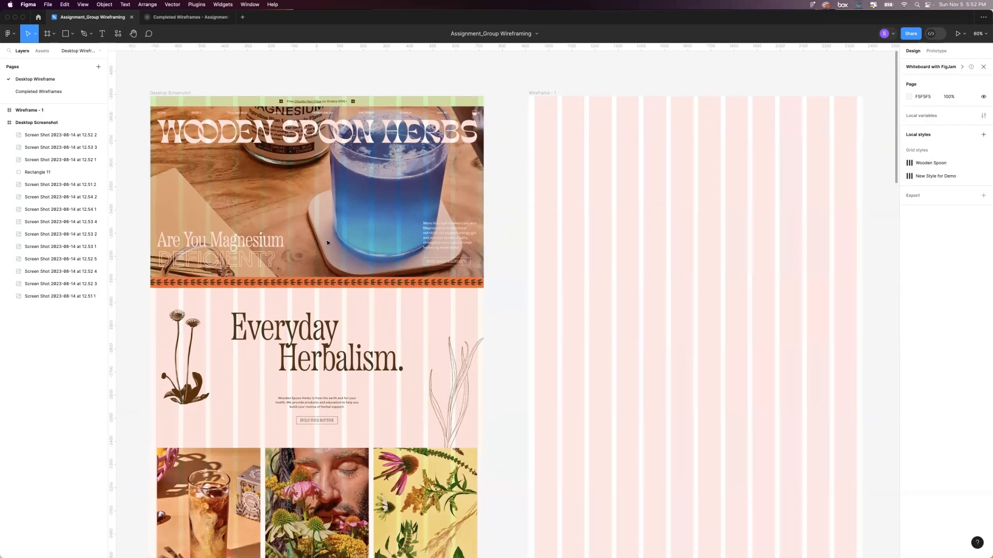
scroll(327, 243, "down", 10)
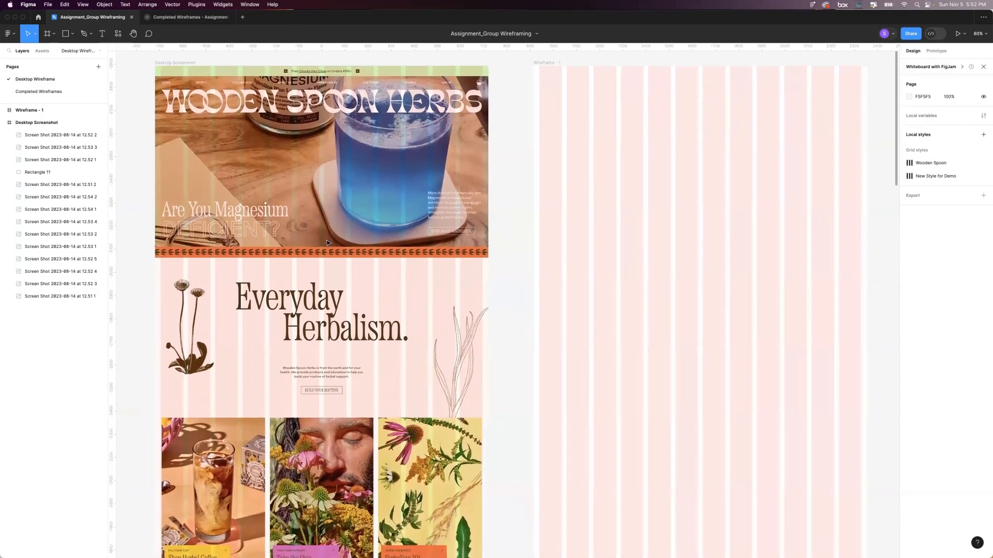
scroll(326, 243, "down", 6)
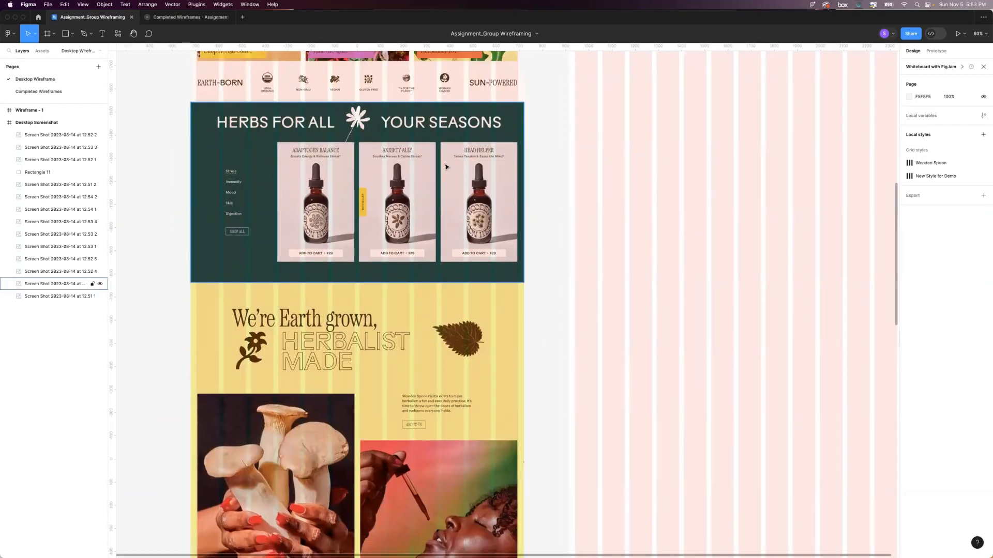
scroll(386, 245, "up", 2)
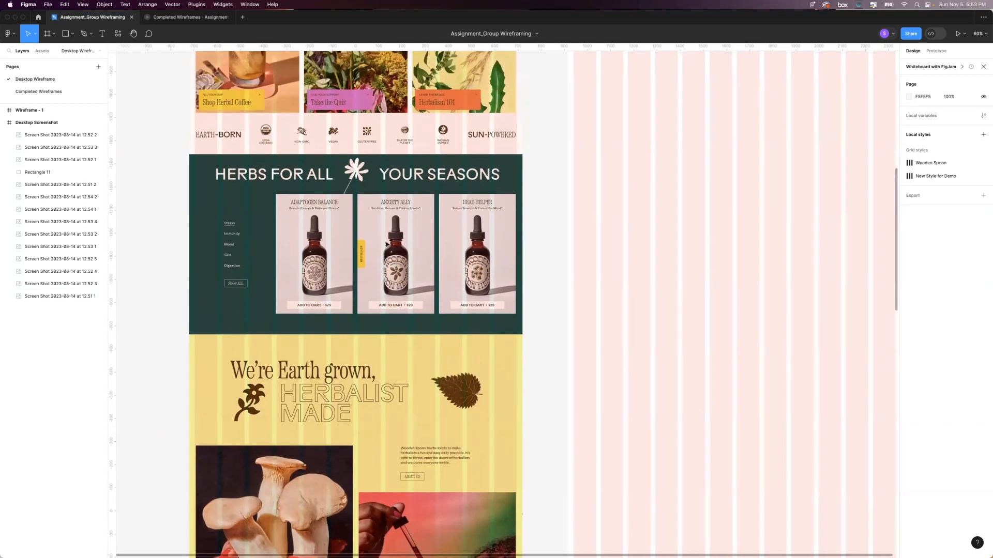
scroll(386, 245, "up", 6)
scroll(386, 245, "up", 12)
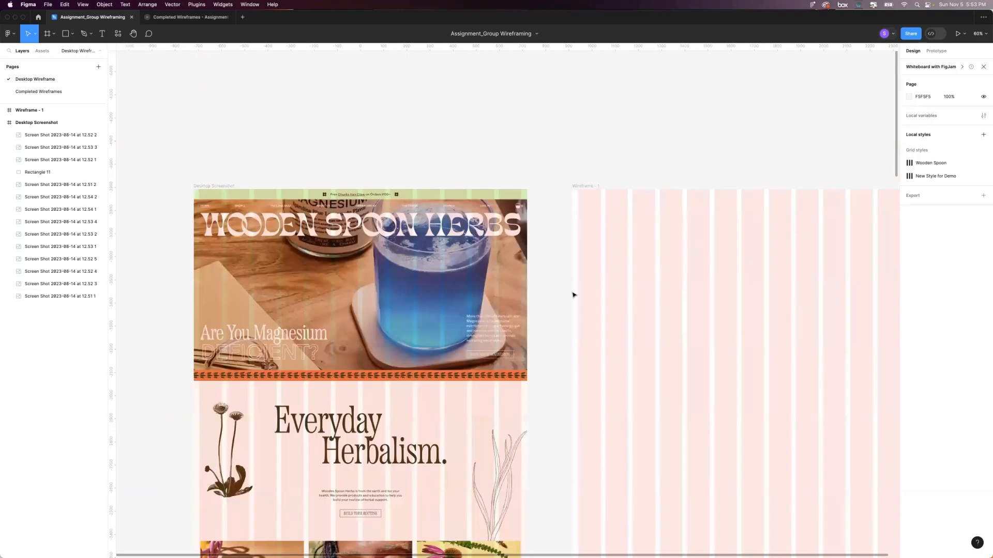
scroll(393, 256, "down", 4)
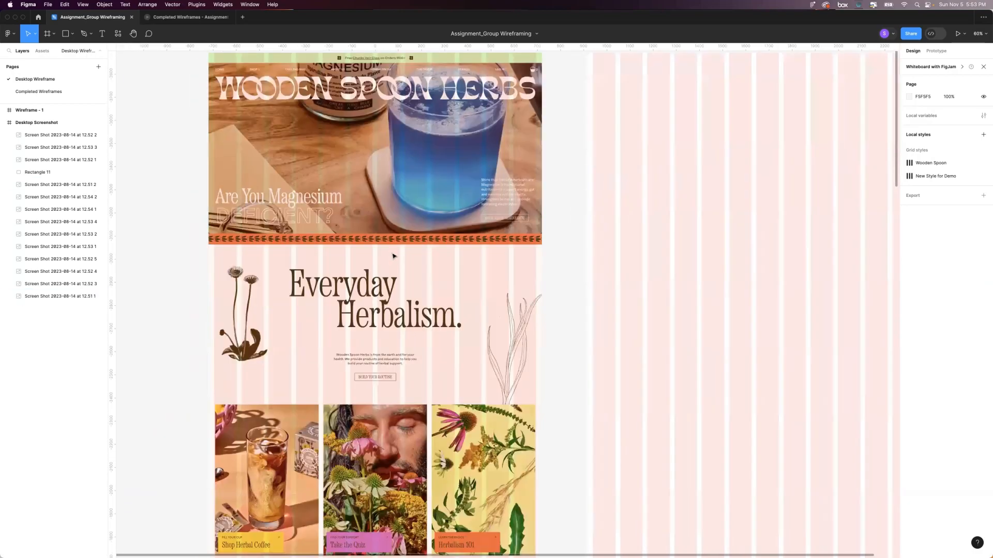
scroll(392, 256, "down", 8)
scroll(384, 339, "down", 5)
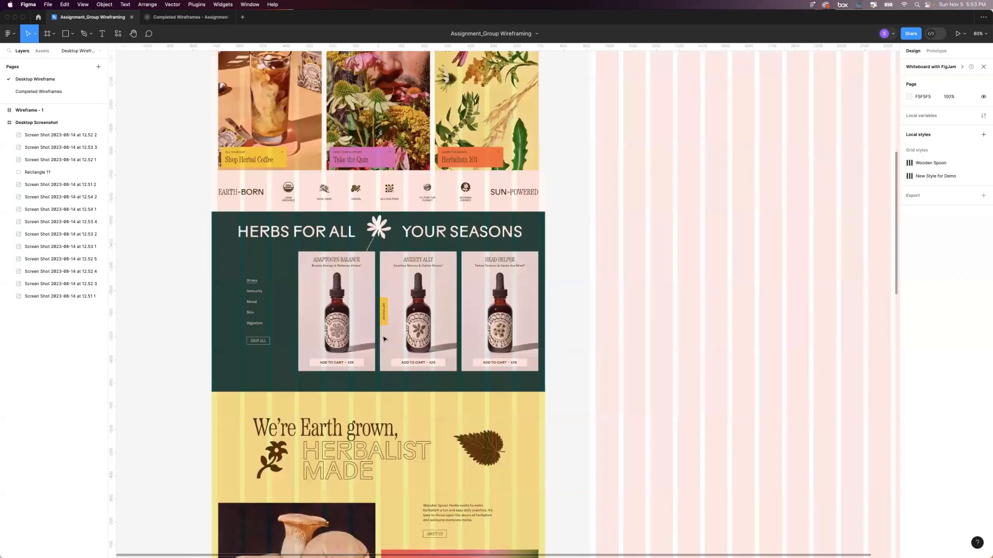
scroll(384, 339, "down", 2)
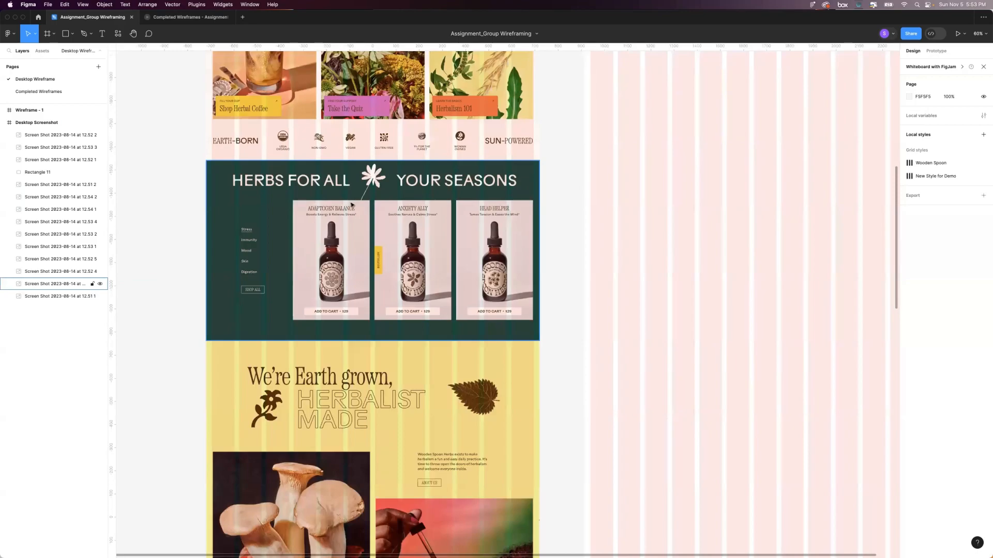
scroll(387, 335, "down", 4)
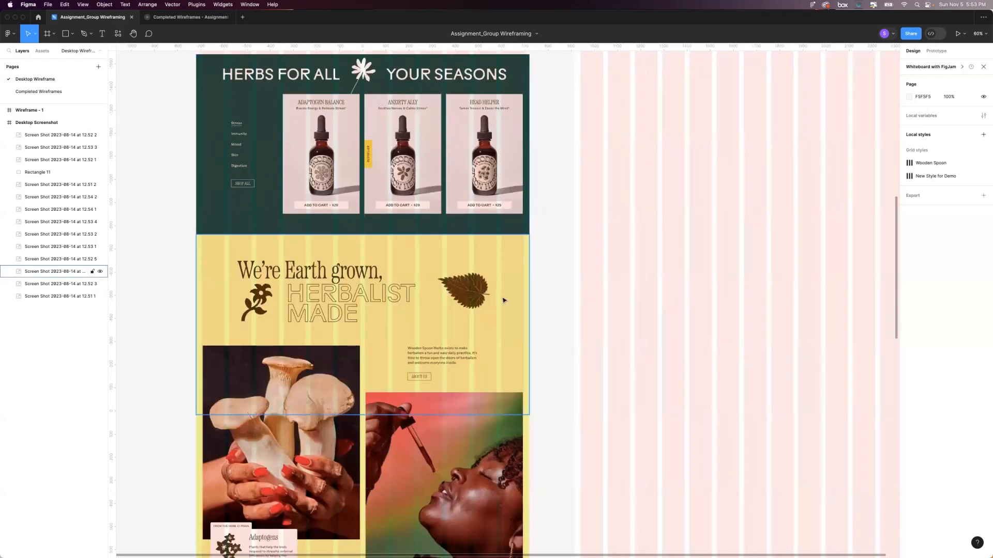
scroll(337, 365, "up", 1)
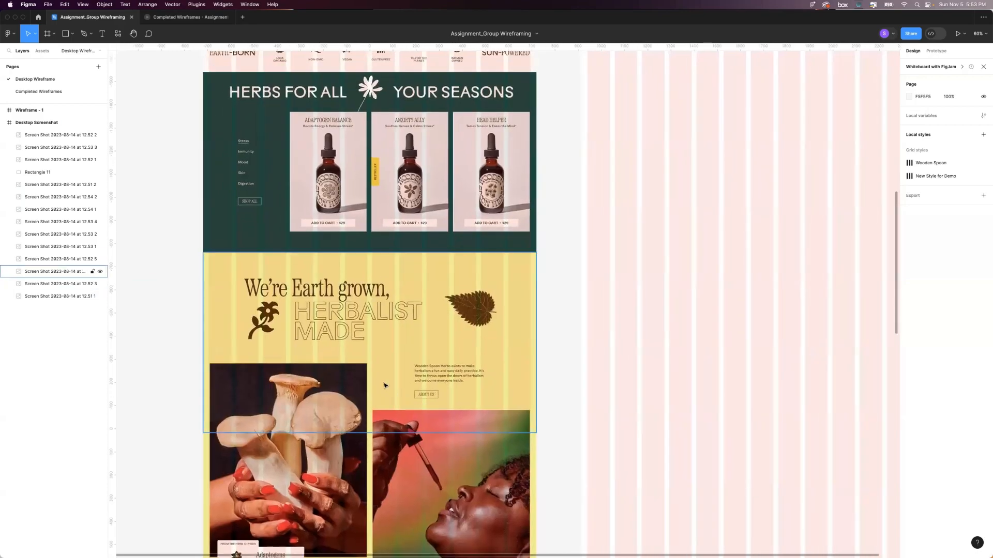
scroll(385, 385, "up", 2)
scroll(385, 385, "up", 5)
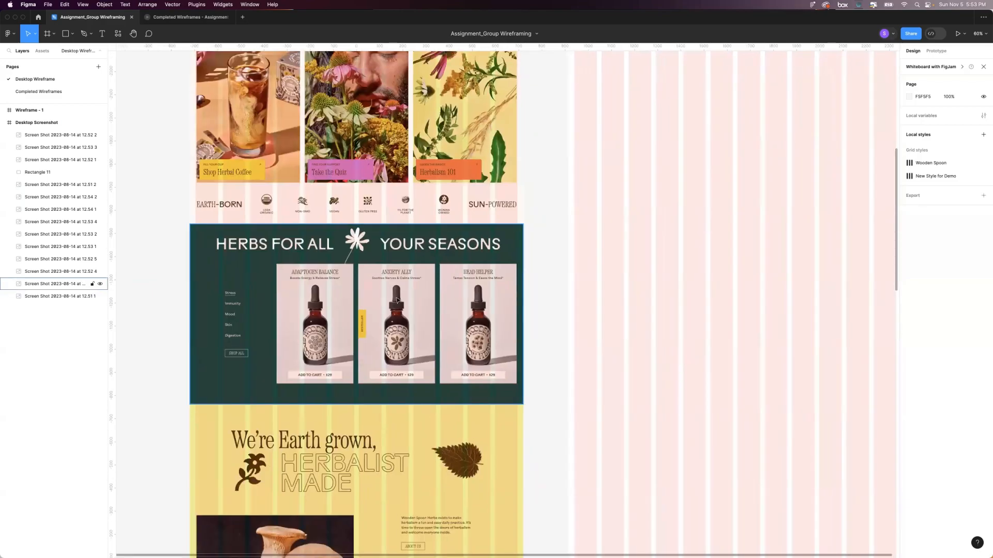
scroll(397, 300, "down", 3)
scroll(300, 261, "down", 1)
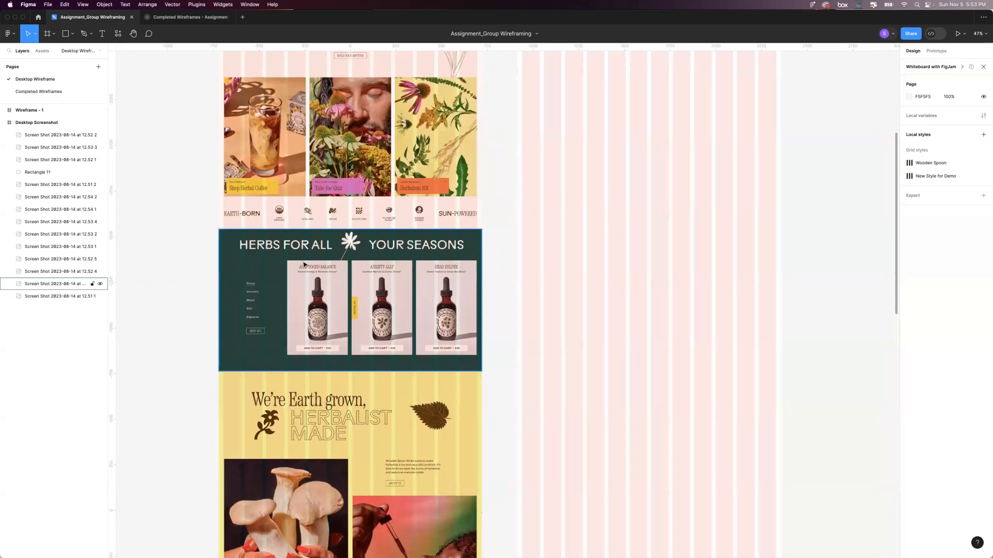
Copy the "Herbs for all your seasons" screenshot section into the Wireframe - 1 frame at X 0, level with the original.
left_click(307, 275)
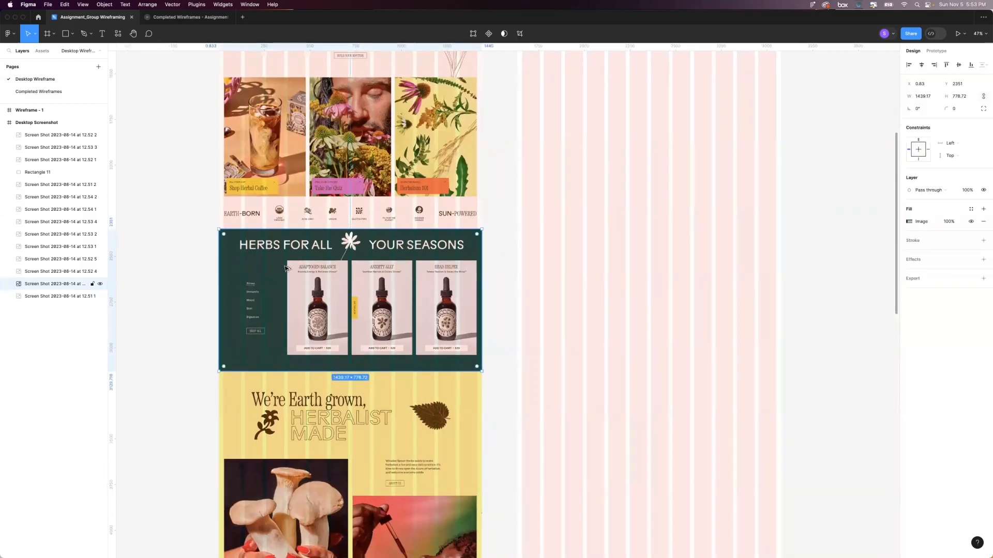
left_click_drag(288, 269, 584, 289)
scroll(639, 208, "right", 5)
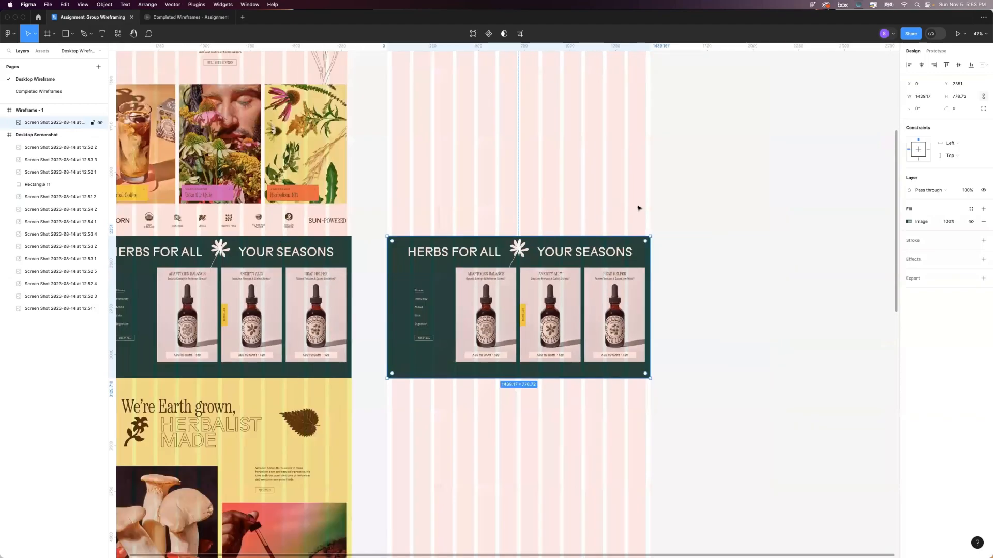
left_click(719, 211)
scroll(718, 211, "up", 1)
left_click(507, 331)
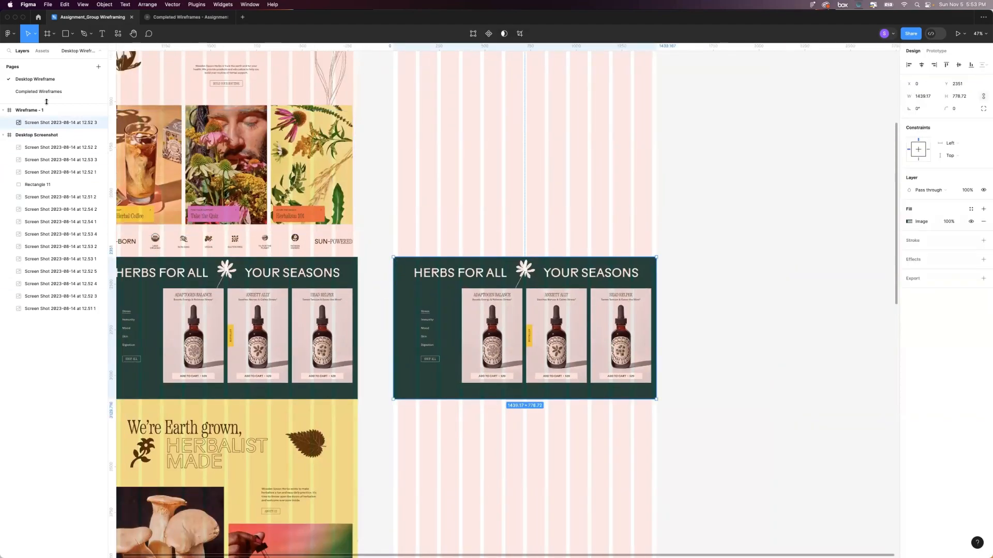
Lock the copied "Herbs for all your seasons" screenshot inside the Wireframe - 1 frame.
scroll(487, 202, "up", 5)
left_click(739, 232)
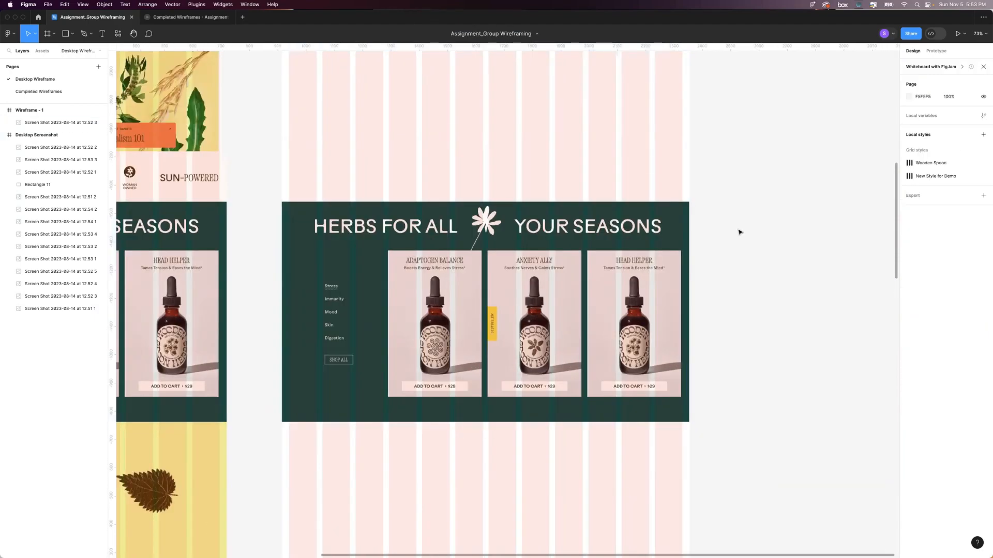
scroll(743, 251, "up", 2)
scroll(744, 250, "up", 1)
scroll(753, 246, "down", 1)
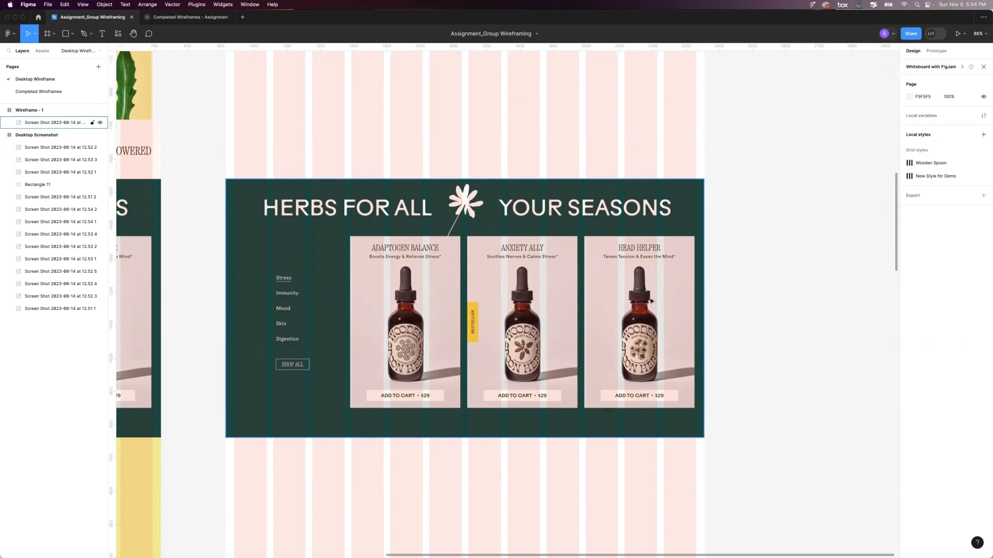
scroll(545, 351, "up", 1)
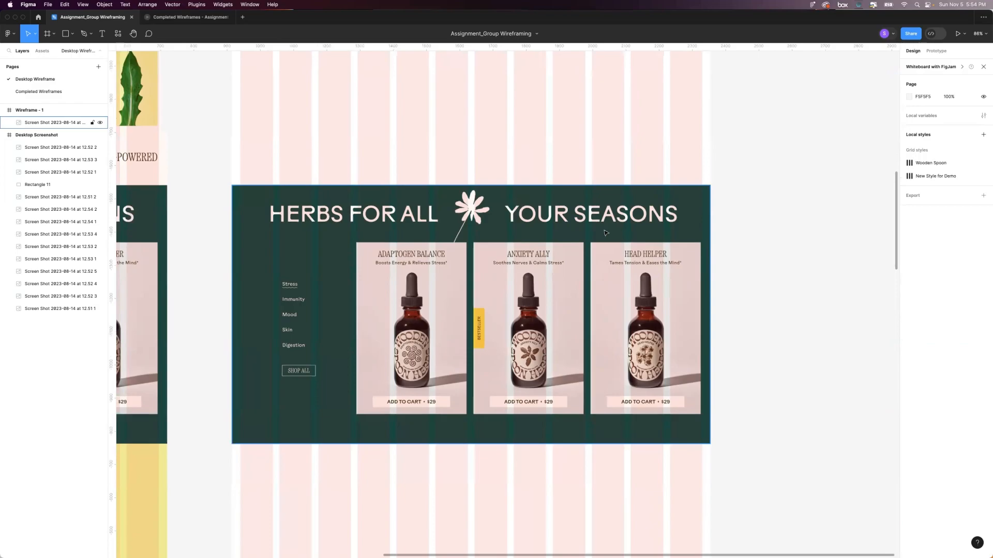
left_click(342, 257)
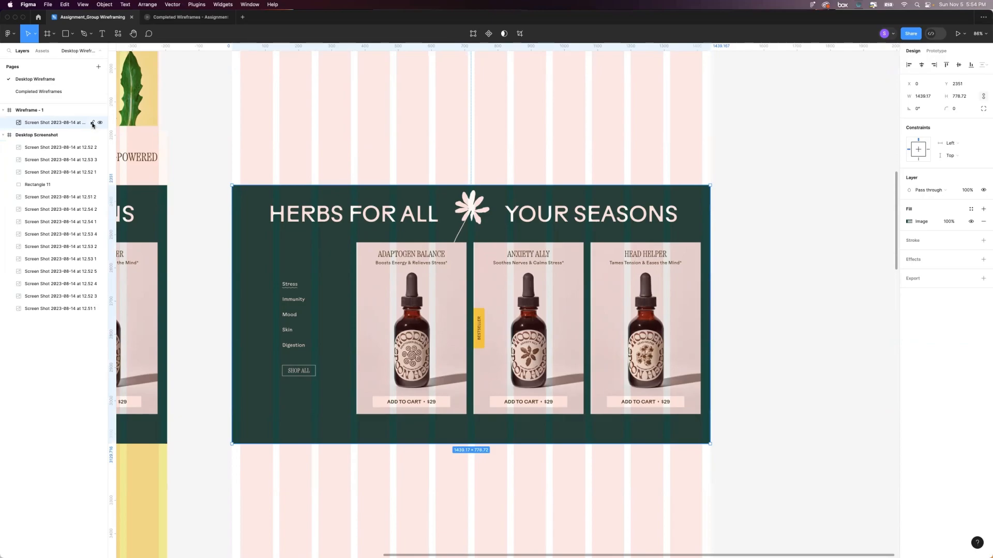
left_click(91, 124)
Set the image fill opacity of the locked screenshot copy to 40%.
left_click(947, 227)
type("70")
key("Return")
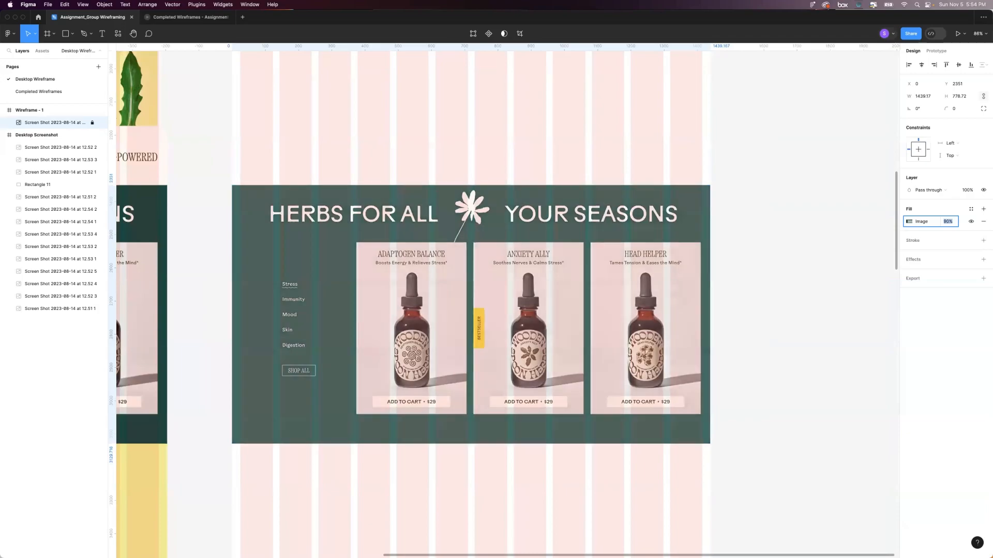
type("30")
key("Return")
type("40")
key("Return")
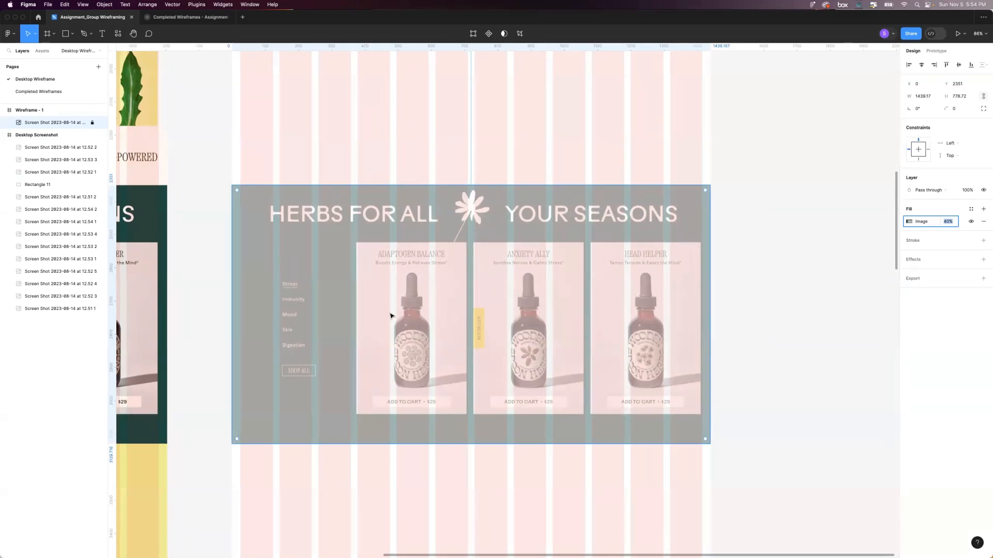
Draw a frame over the faded screenshot section and fit its upper and lower edges to it, about 1439 by 779.
left_click(777, 334)
scroll(779, 334, "left", 1)
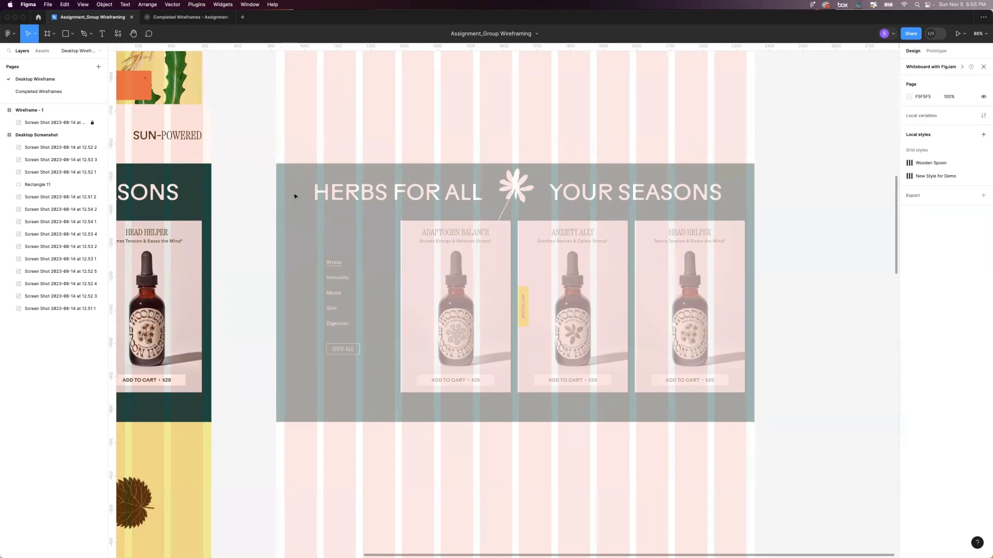
key("f")
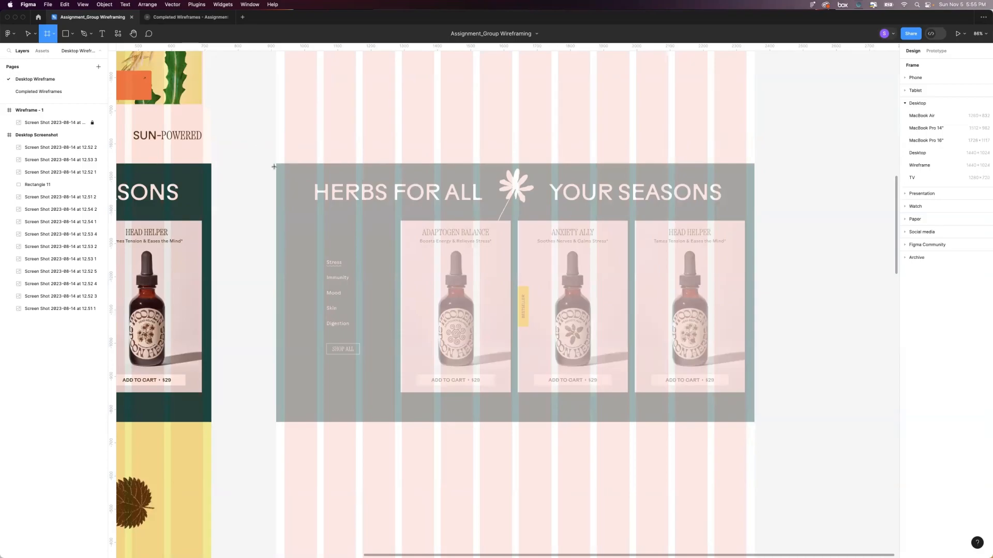
mouse_move(274, 162)
left_mouse_down()
mouse_move(661, 399)
mouse_move(752, 424)
left_mouse_up()
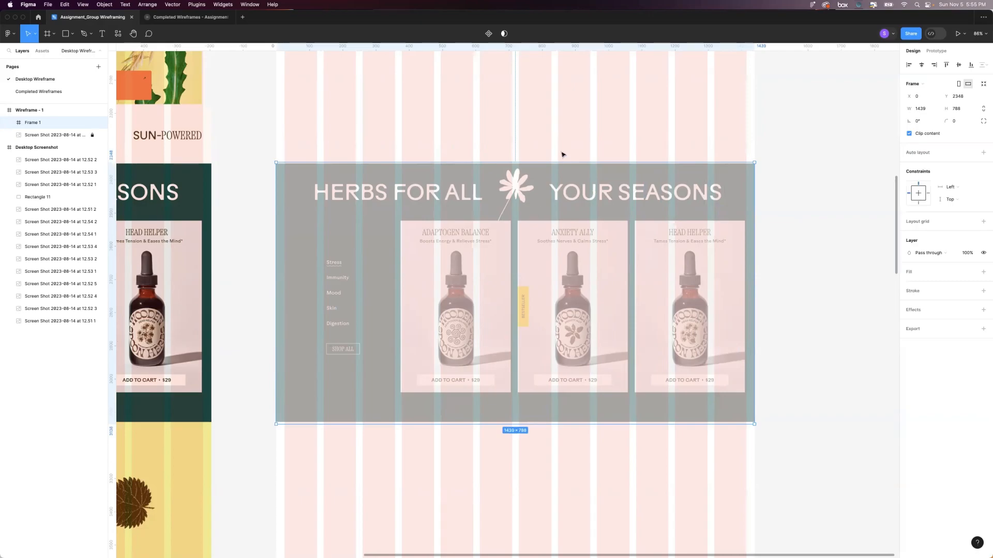
left_click_drag(560, 162, 560, 164)
left_click_drag(522, 424, 535, 421)
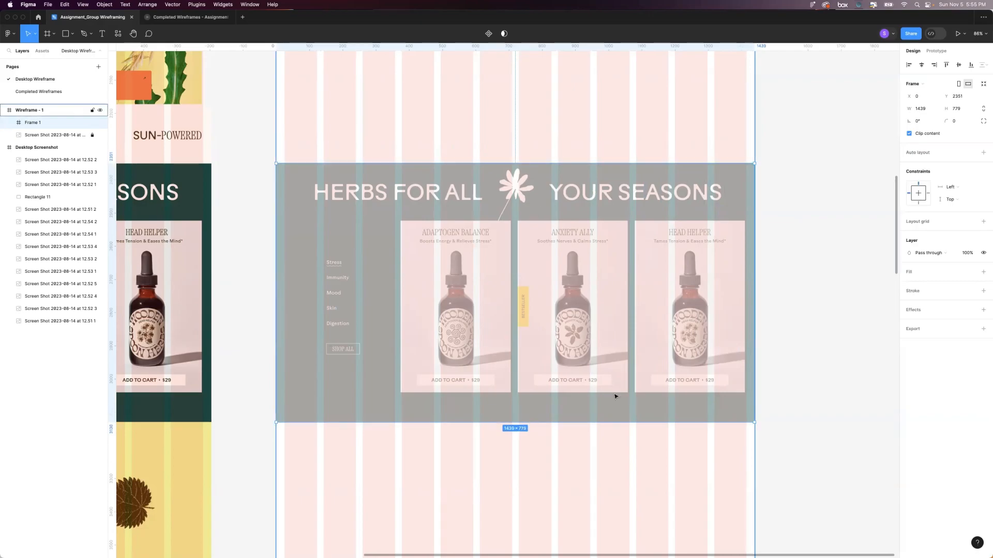
Set the new section frame's height to 780 and its width to 1440.
left_click(959, 106)
type("780")
key("Return")
left_click(919, 108)
type("1440")
key("Return")
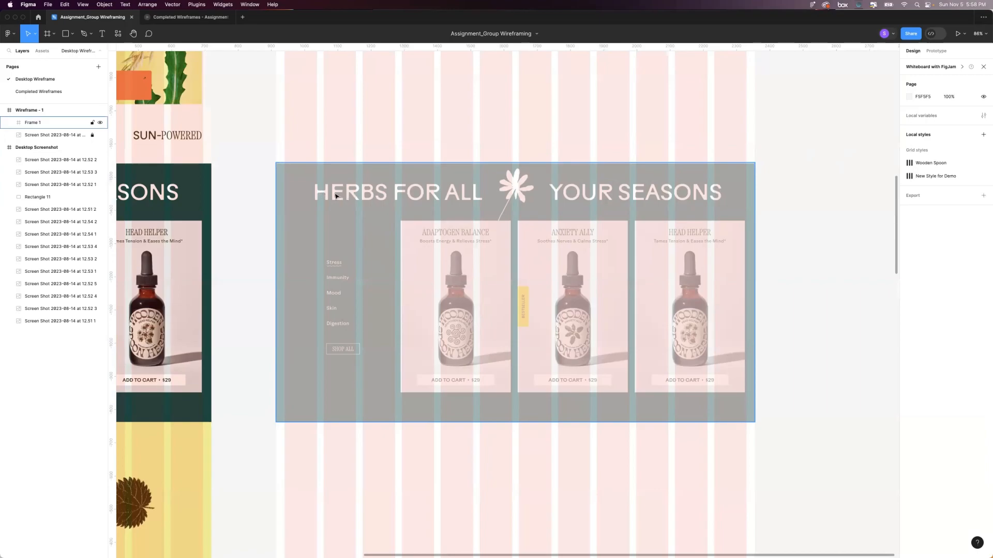
Add the text "Herbs for all" over the first half of the section's faded headline.
key("t")
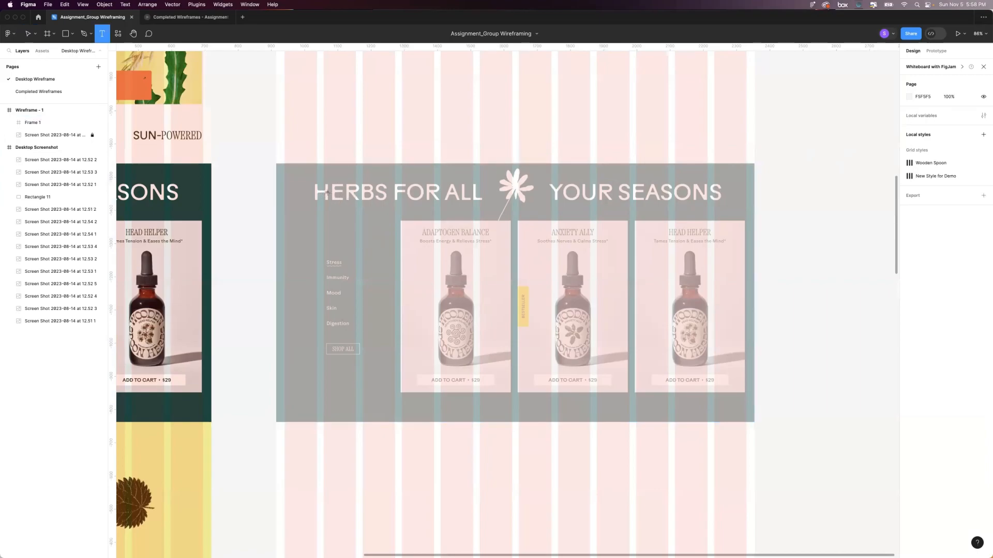
left_click(328, 192)
type("H")
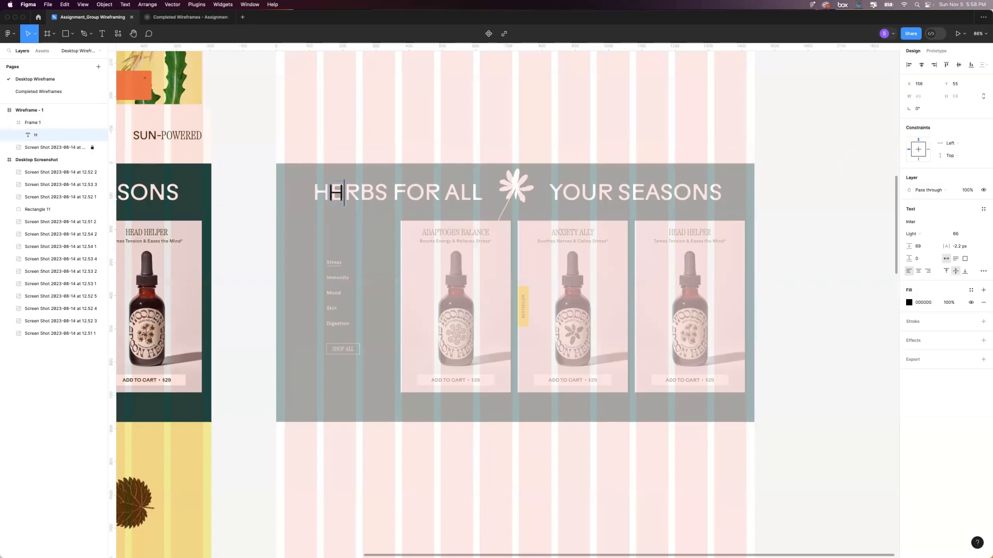
type("erbs for all")
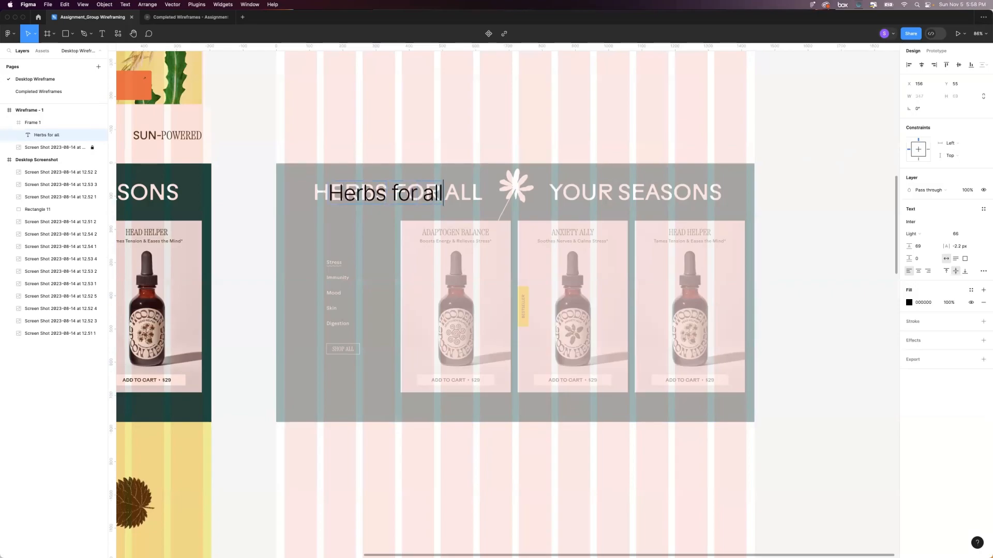
key("Escape")
Duplicate the "Herbs for all" text over the headline's second half and change the copy's wording to "your seasons".
left_click_drag(389, 193, 581, 200)
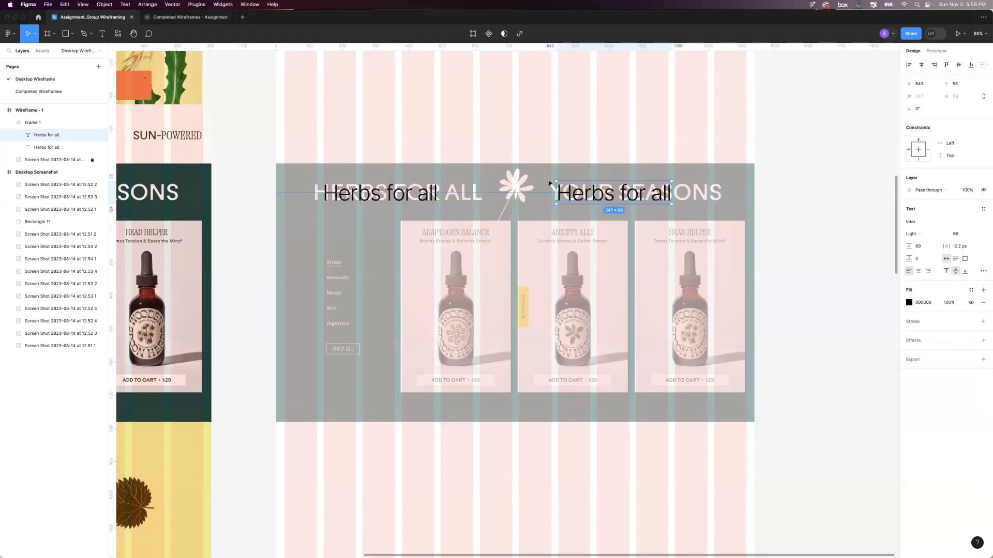
double_click(596, 195)
key("BackSpace")
type("your ")
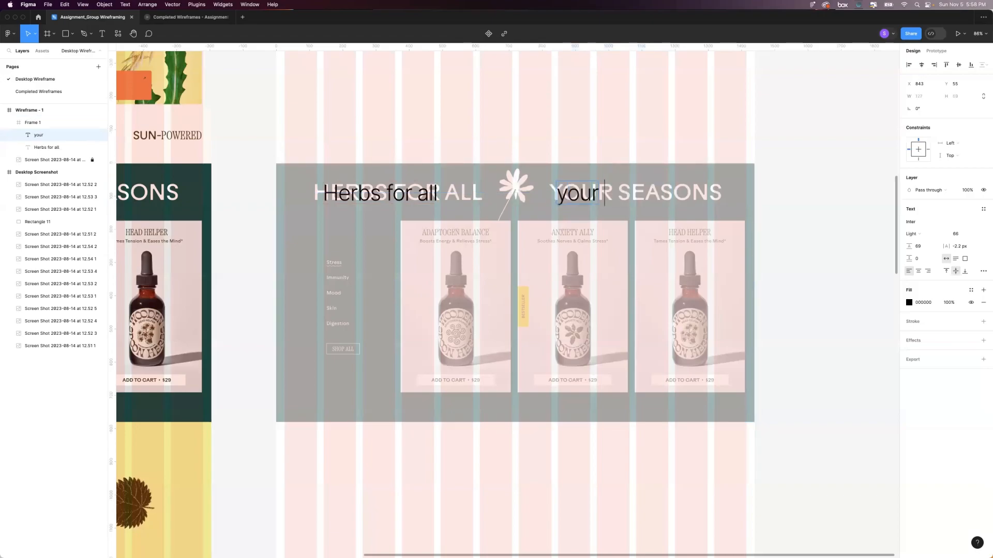
type("seasons")
key("Escape")
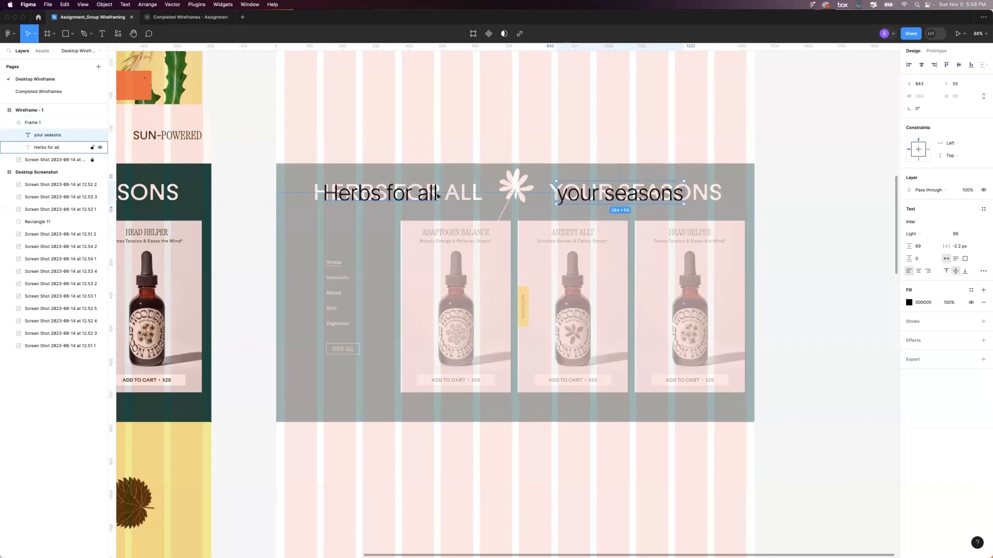
Draw a rectangle about 189 by 177 in the empty area above the section frame.
scroll(444, 187, "right", 1)
scroll(444, 187, "down", 1)
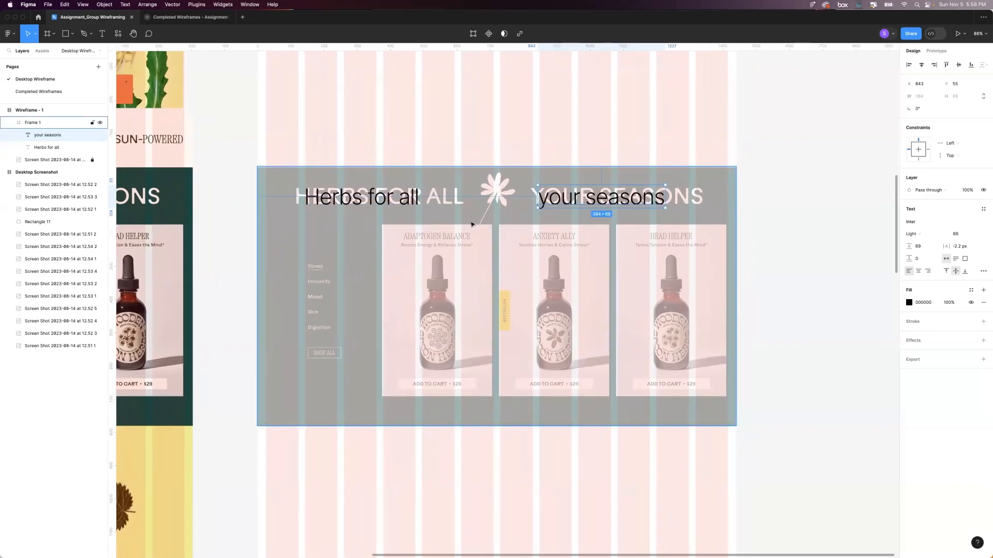
left_click(508, 138)
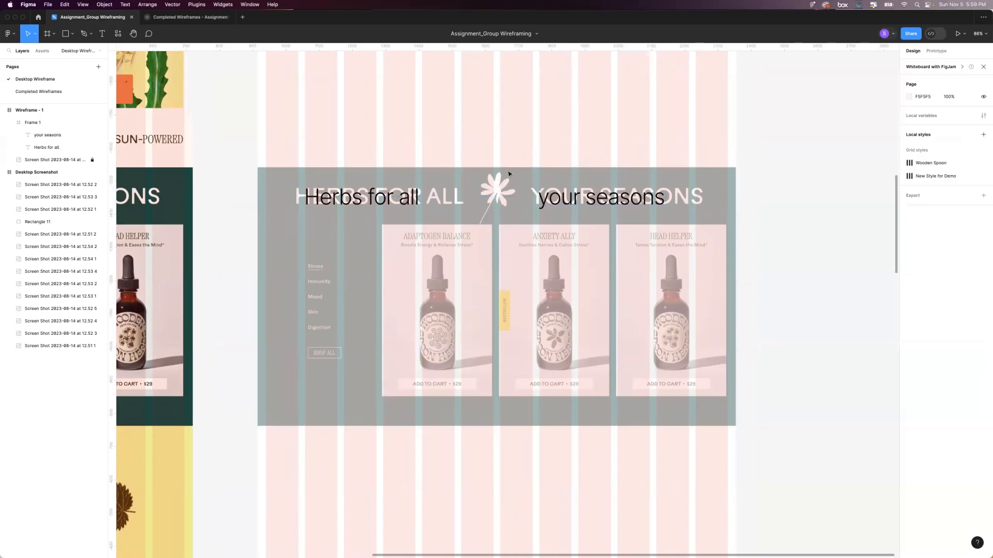
scroll(472, 188, "up", 1)
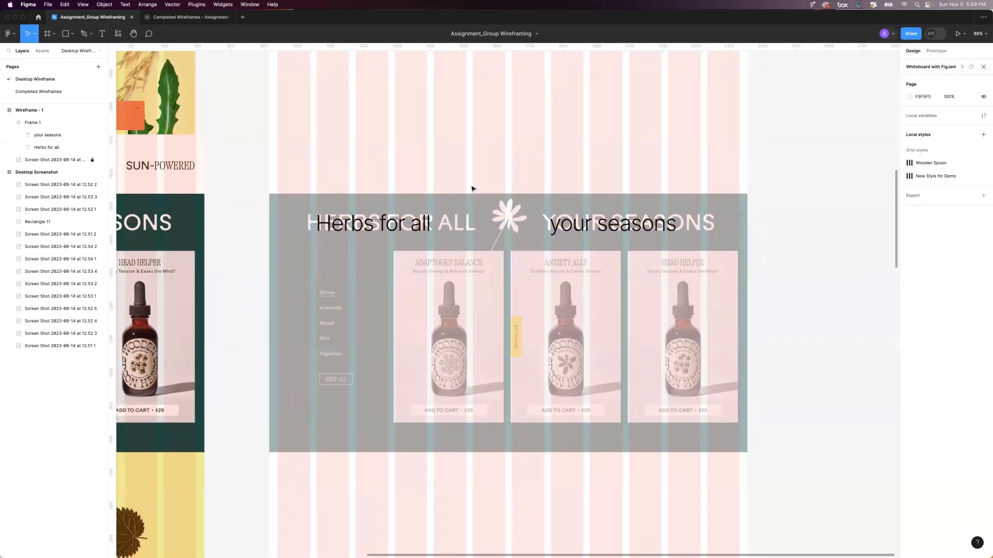
left_click(65, 34)
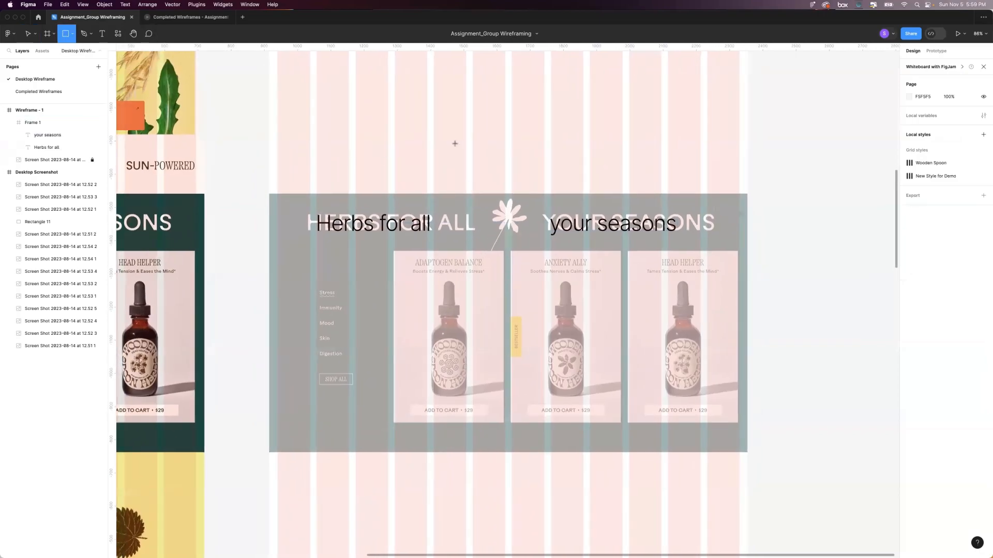
scroll(454, 135, "down", 1)
scroll(454, 134, "right", 1)
left_click_drag(447, 93, 510, 152)
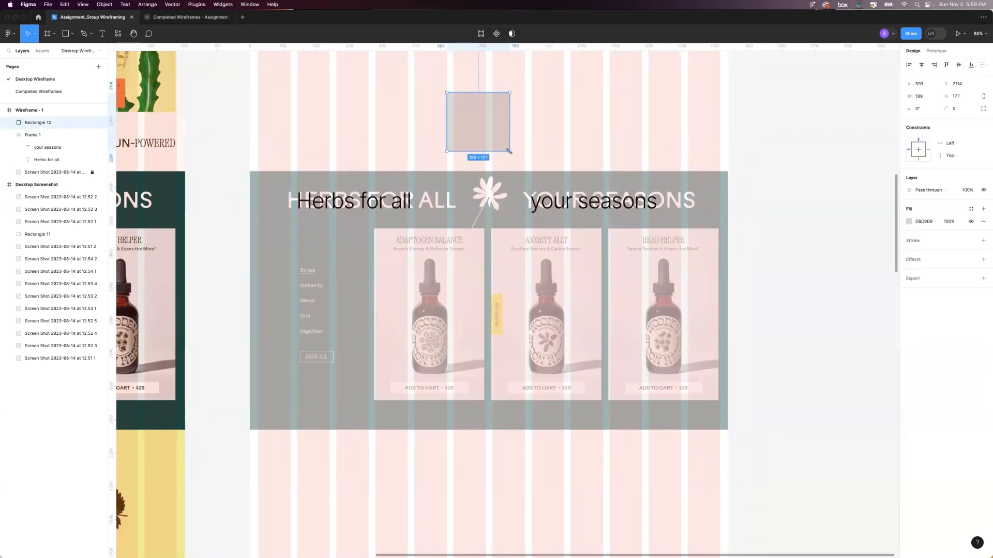
Remove the rectangle's grey fill and give it a black 1 px stroke.
left_click(983, 221)
left_click(984, 228)
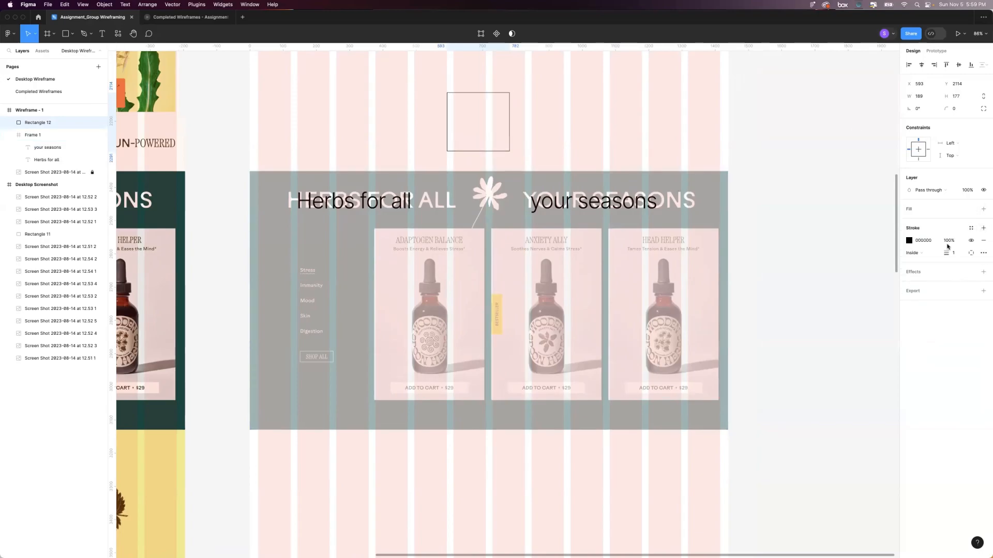
left_click(591, 113)
Draw two crossing diagonals between the rectangle's opposite corners with the Pen tool.
key("p")
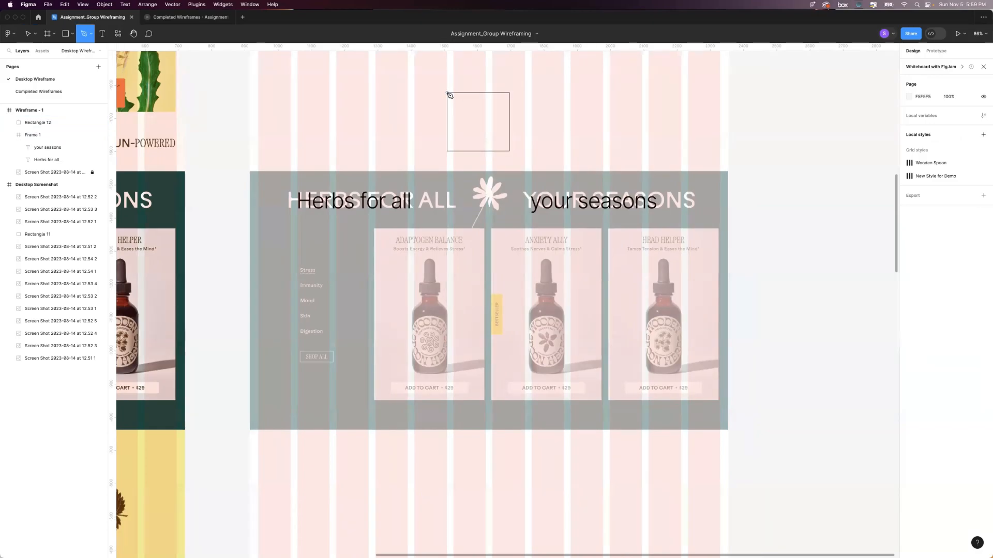
left_click(447, 93)
left_click(510, 151)
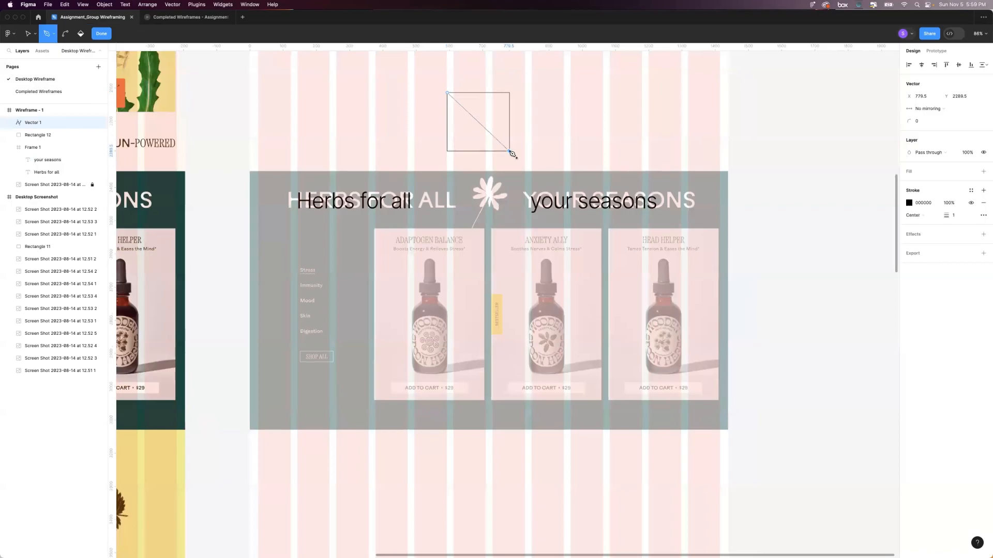
left_click(509, 93)
left_click(447, 151)
key("Escape")
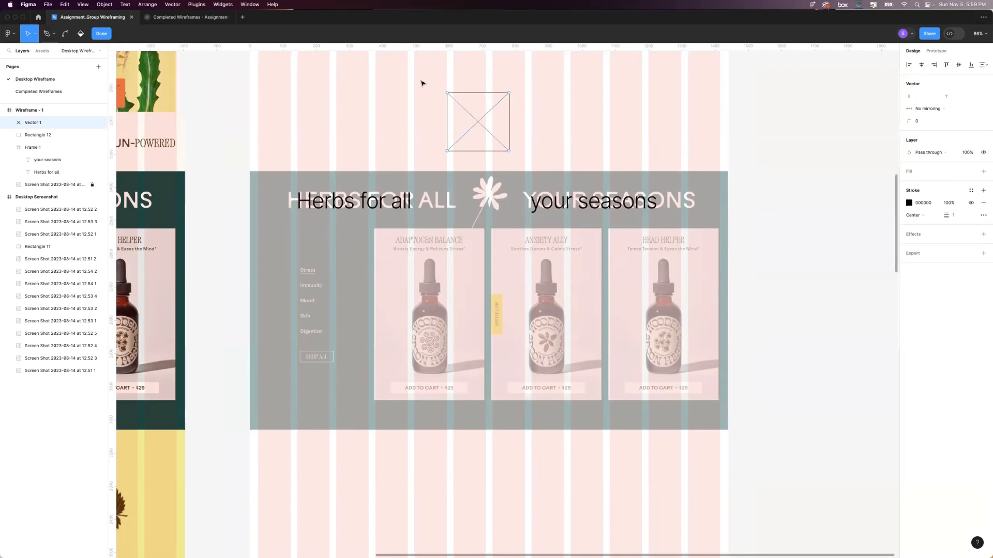
key("Escape")
Group the rectangle with its crossed lines and rename the group "Placholder image".
left_click(441, 91)
left_click_drag(423, 72, 522, 164)
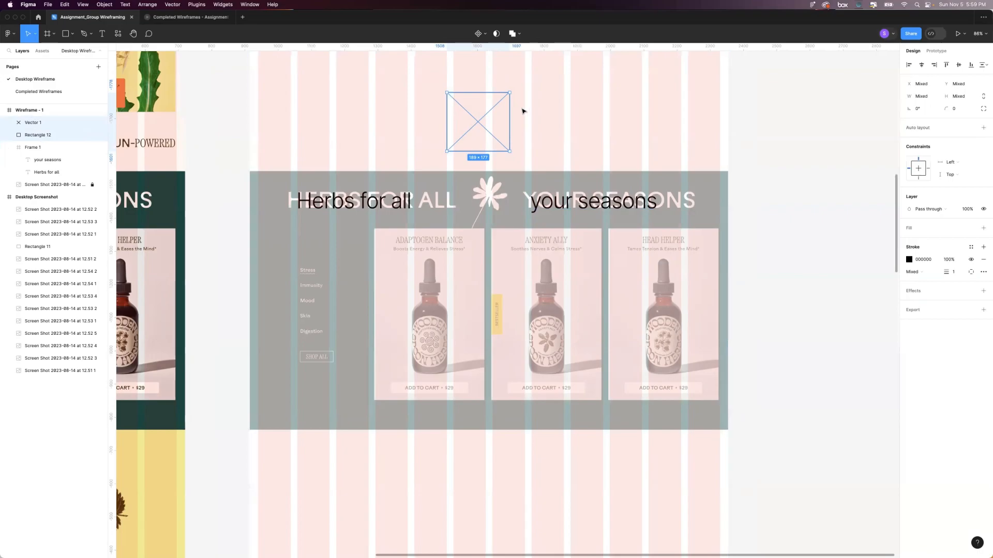
key("super+g")
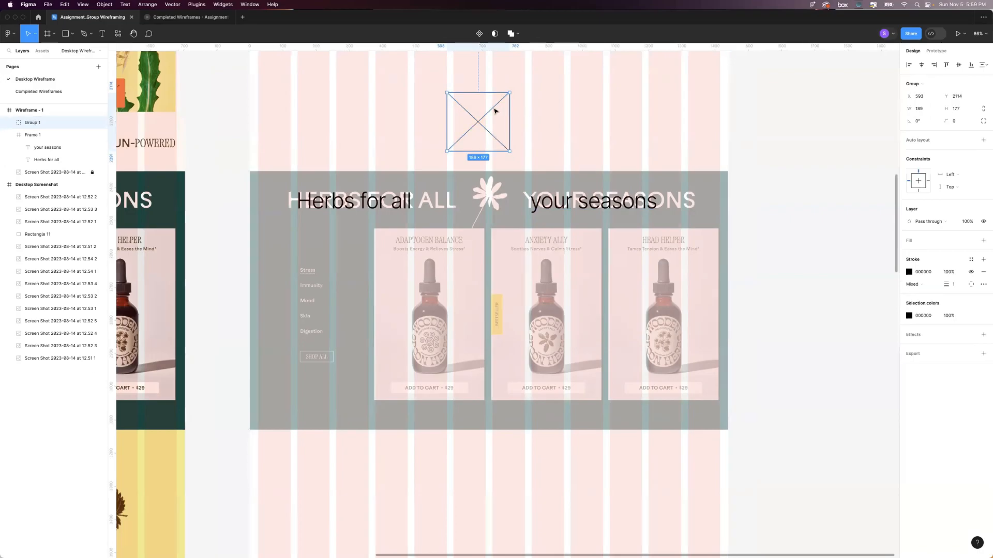
double_click(27, 125)
type("Placholder Ima")
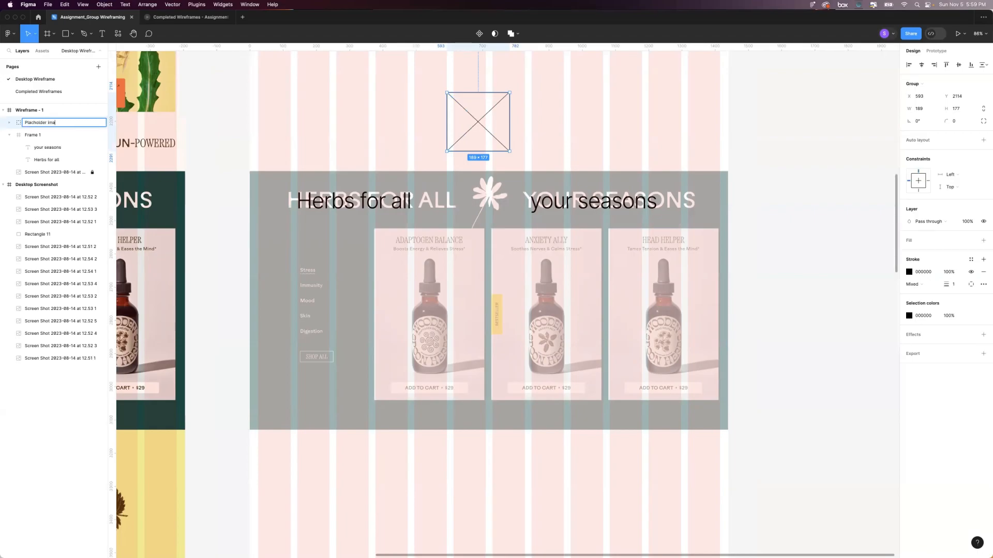
key("Return")
left_click(368, 74)
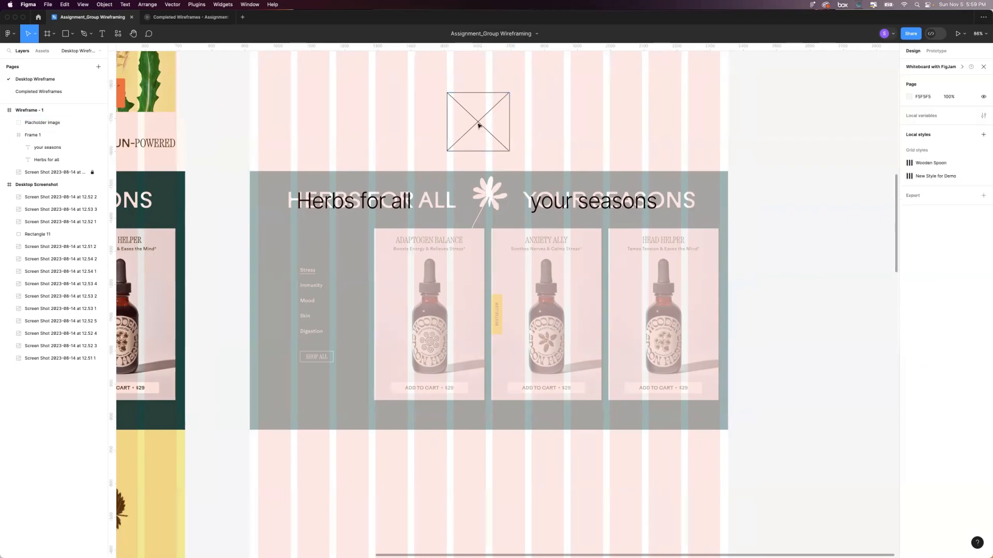
left_click(479, 124)
left_click_drag(479, 123, 352, 114)
key("super+z")
key("super+z")
left_click_drag(509, 118, 314, 118)
key("super+z")
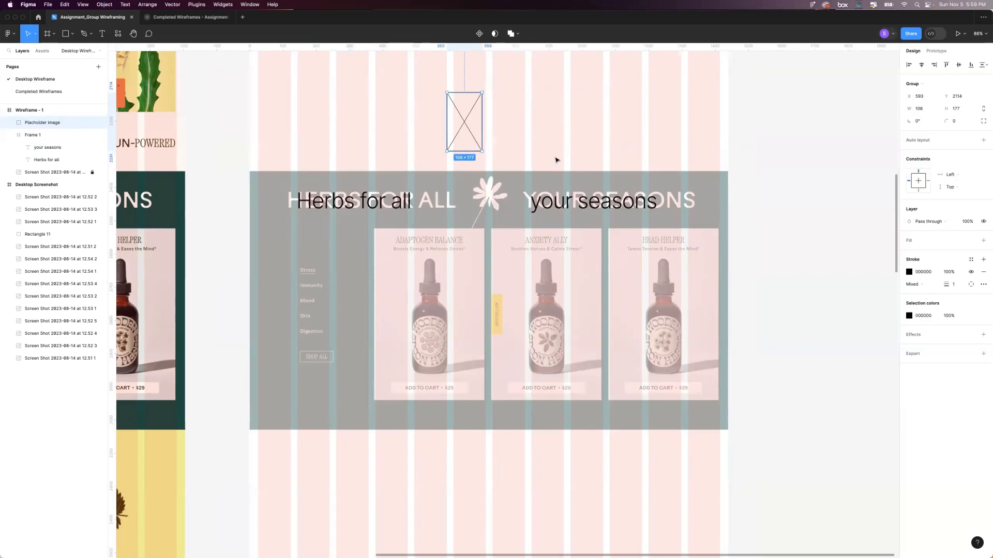
left_click(601, 97)
key("super+z")
key("super+z")
key("super+z")
key("super+z")
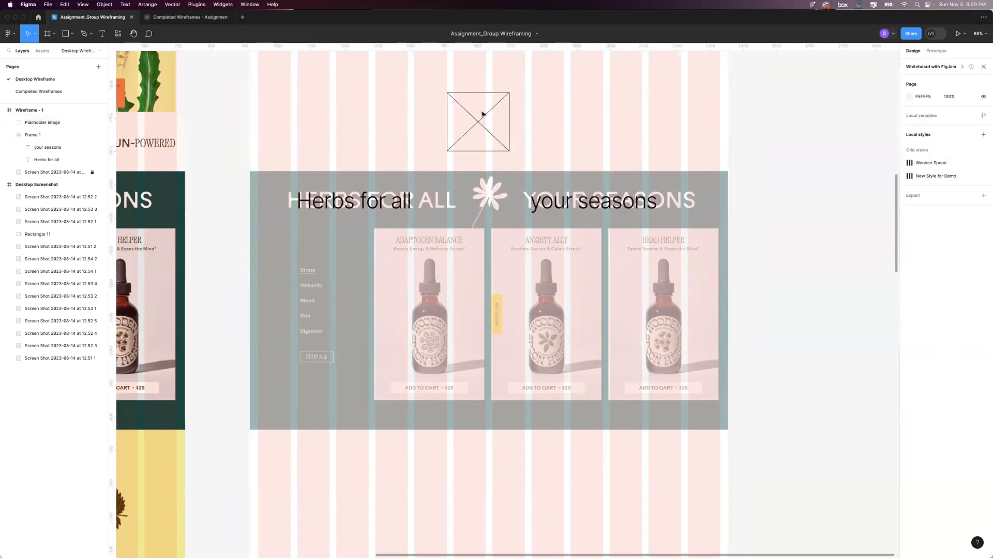
Move the image placeholder over the flower in the headline and resize it to about 107 by 158.
left_click(482, 114)
left_click_drag(484, 116, 507, 198)
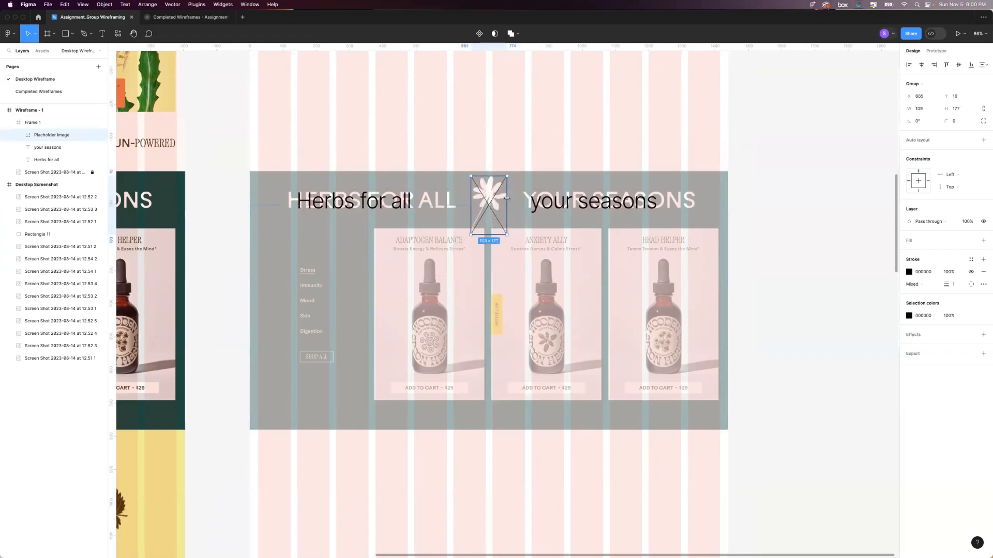
left_click_drag(485, 232, 485, 228)
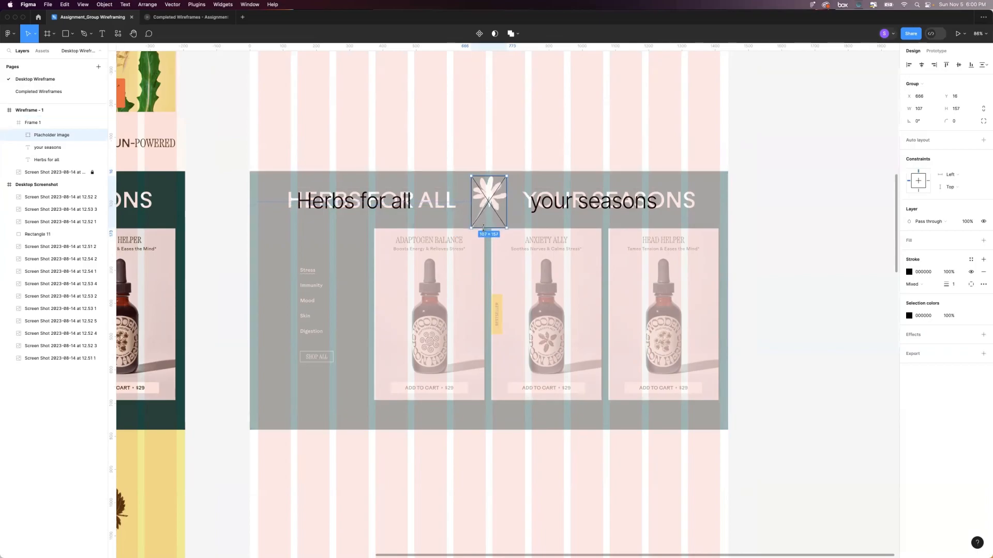
left_click(492, 145)
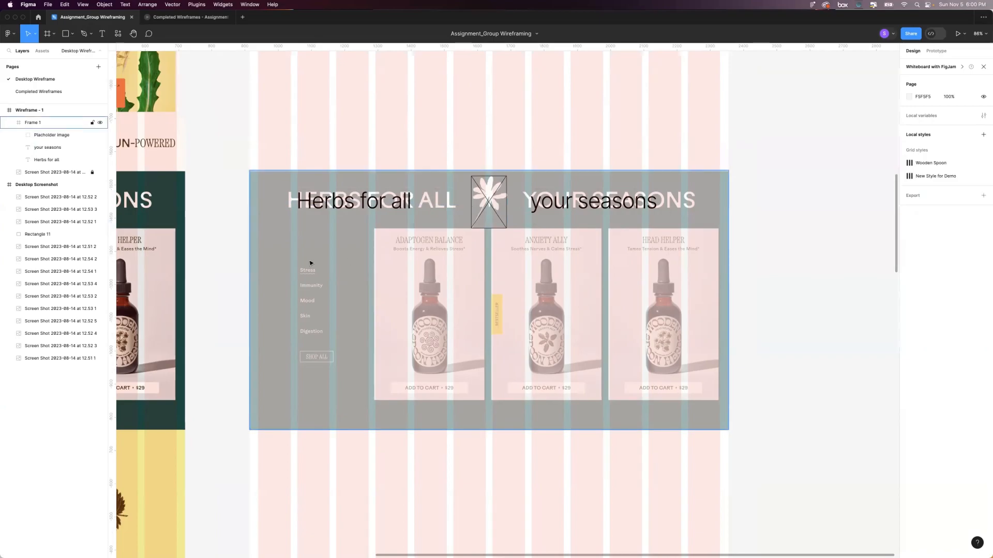
Duplicate the "Herbs for all" text straight down over the category list.
double_click(361, 204)
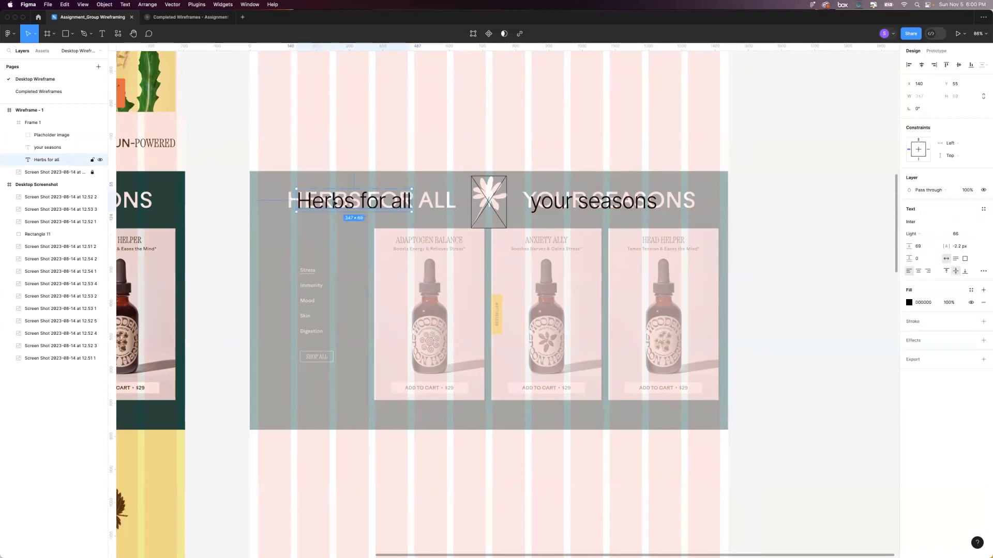
left_click_drag(344, 203, 346, 292)
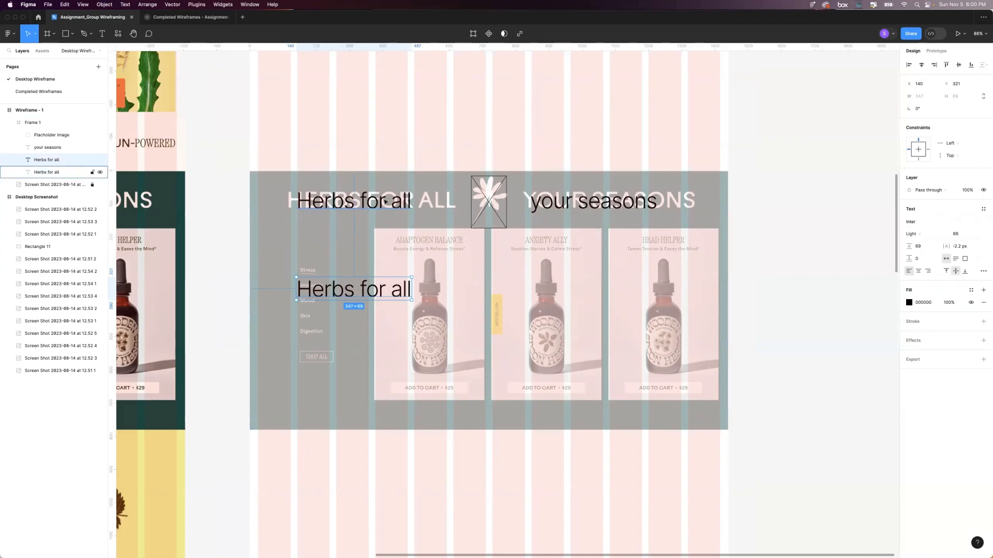
Group the "Herbs for all" and "your seasons" headline texts and rename the group "Headline".
left_click(580, 203)
left_click(335, 203, "shift")
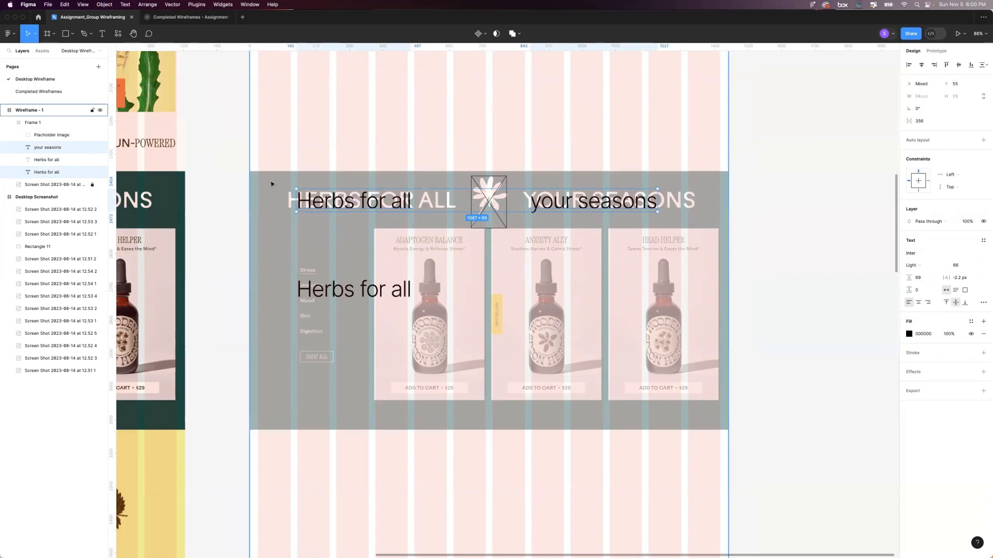
key("super+g")
double_click(47, 148)
type("Headline")
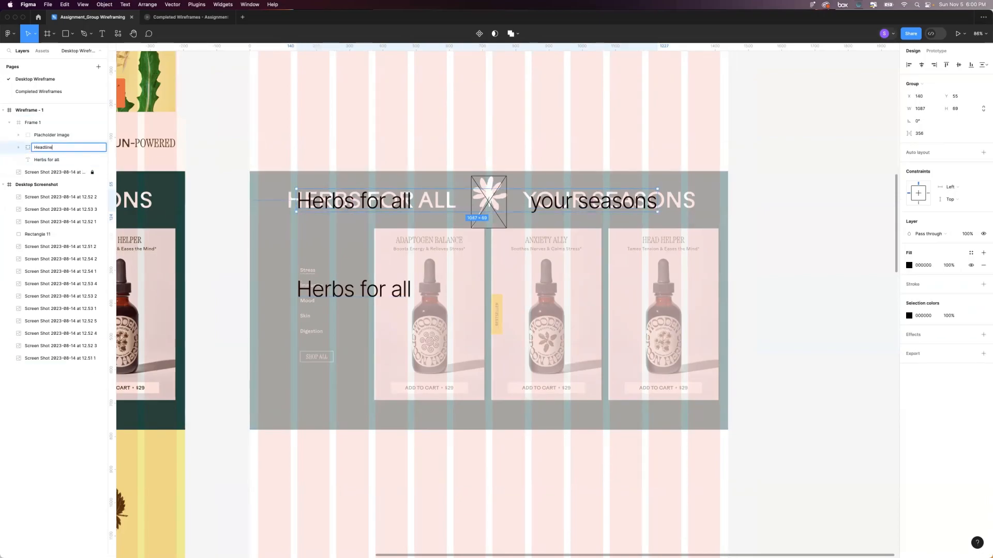
key("Return")
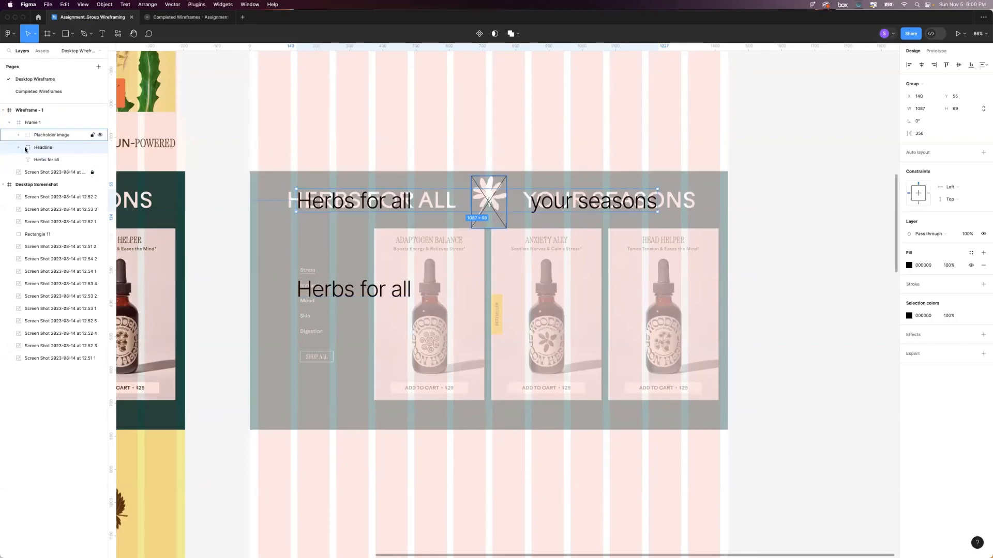
Add the text "Stress" at the first category label in the section's faded list.
left_click(31, 127)
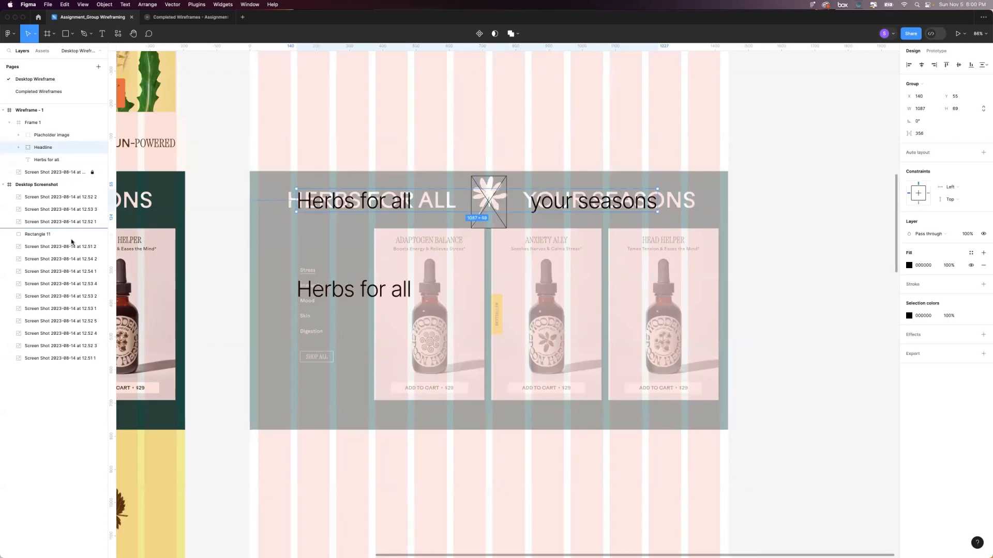
key("shift+2")
left_click(158, 207)
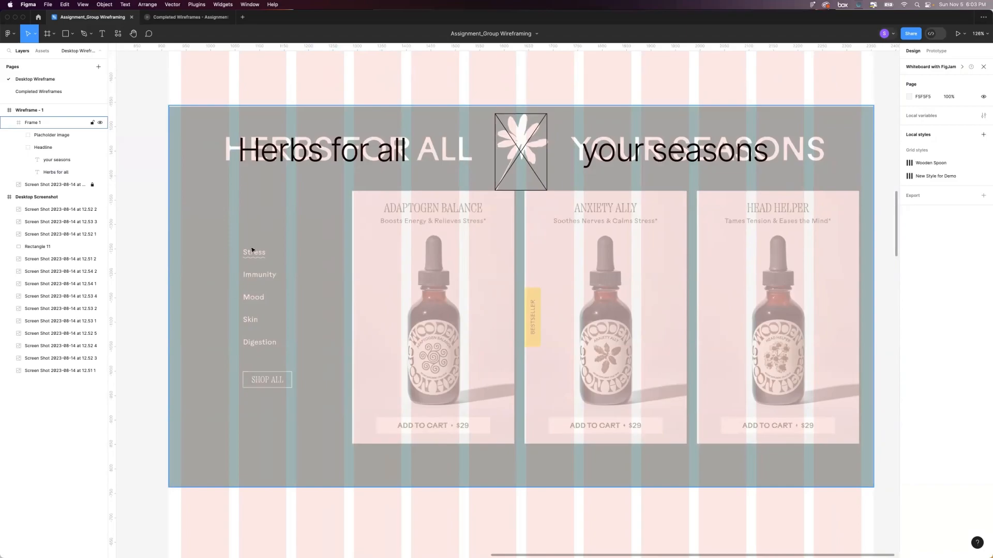
key("t")
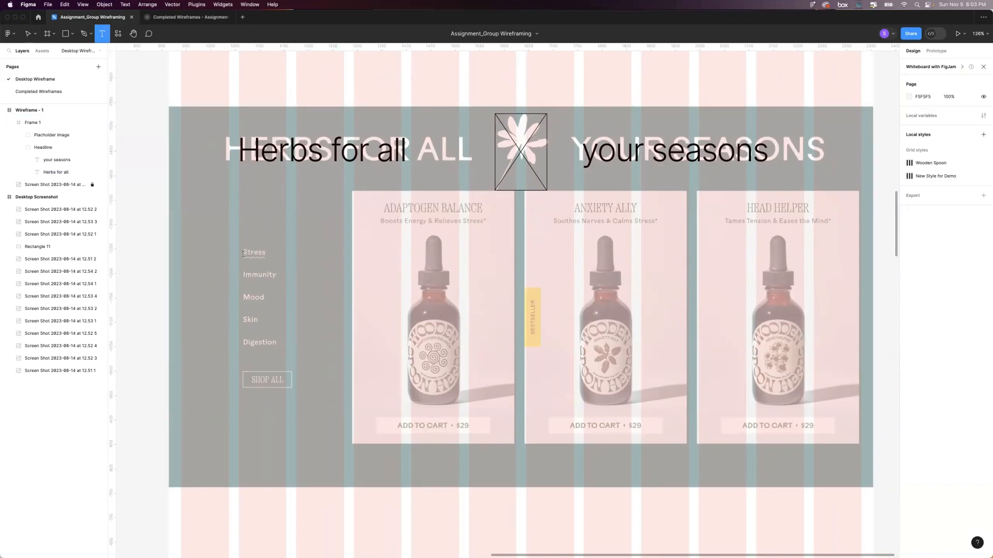
left_click(243, 253)
type("Ste")
key("BackSpace")
type("ress")
Set the "Stress" text to font size 18, letter spacing 0 and line height Auto.
key("super+a")
left_click(958, 236)
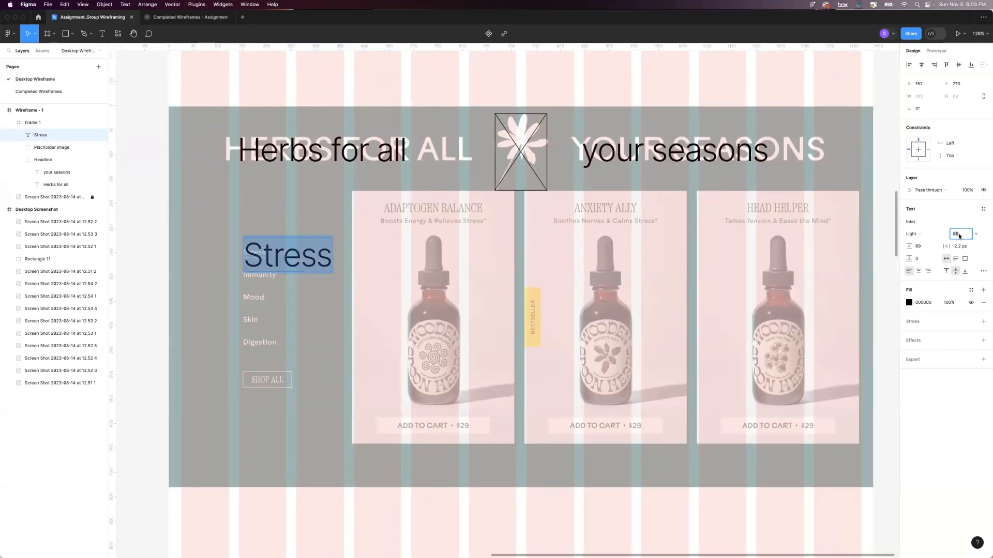
type("18")
key("Return")
left_click(960, 248)
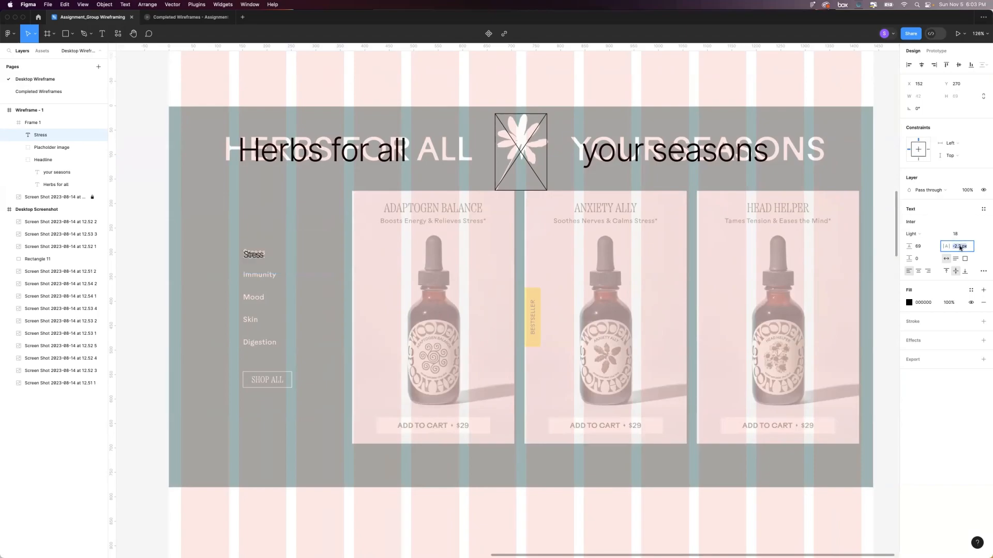
type("0")
key("Return")
left_click(924, 244)
type("A")
key("Return")
Align the "Stress" text with the faded label beneath it and set its font size to 16.
left_click_drag(259, 254, 258, 252)
left_click(955, 234)
type("16")
key("Return")
scroll(472, 300, "left", 1)
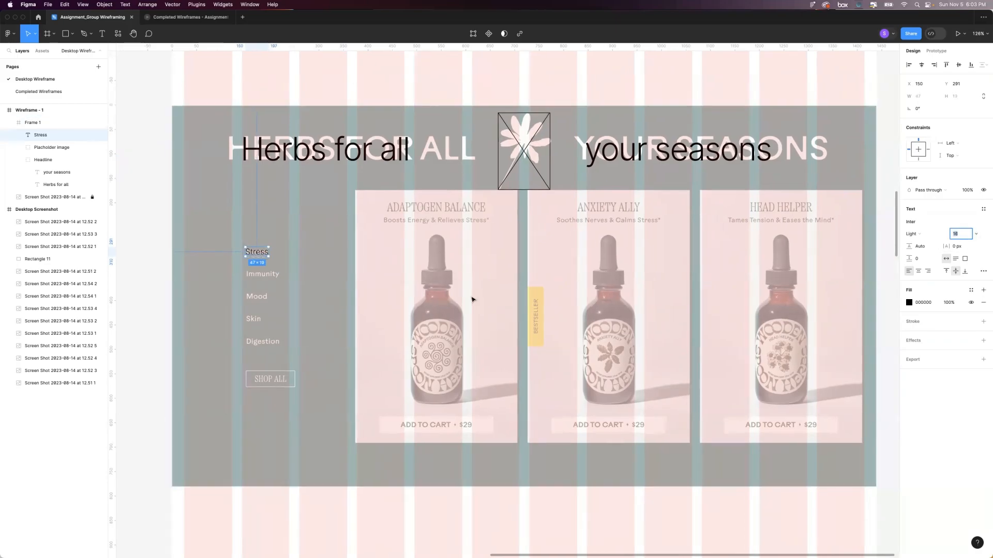
Shift the "Stress" text horizontally to X 144 so it lines up with the edge of the layout grid column.
scroll(473, 300, "left", 2)
left_click(344, 252)
scroll(284, 254, "up", 3)
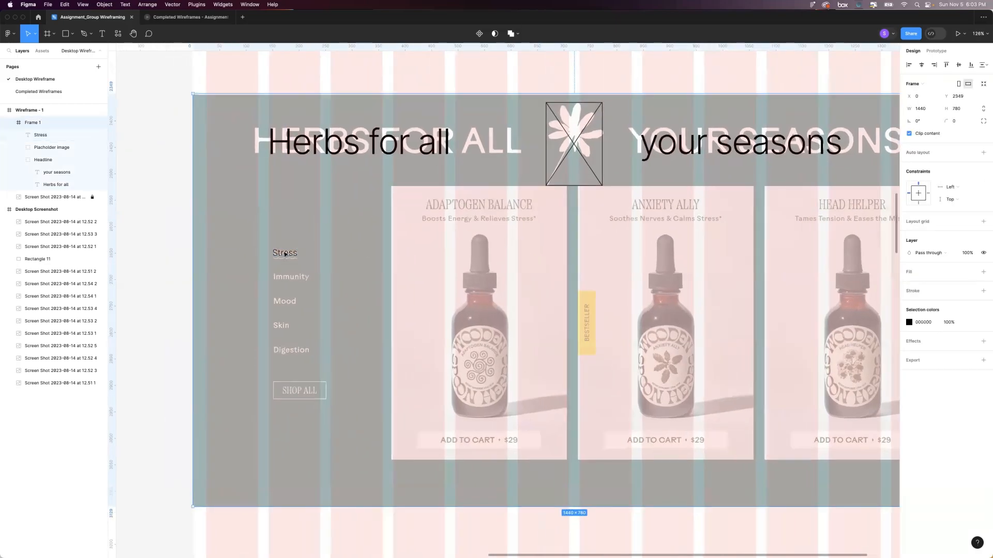
left_click(286, 253)
key("shift+Left")
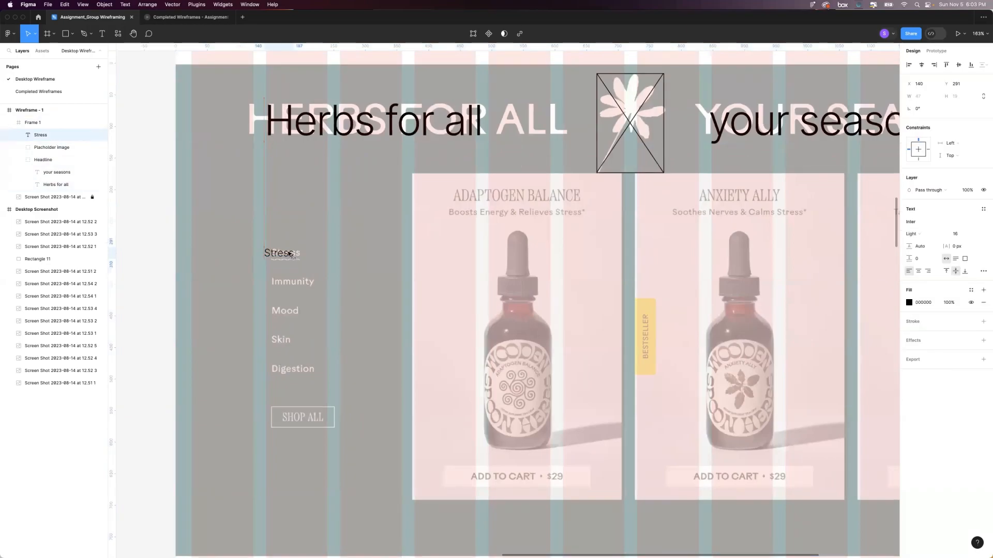
key("Right")
key("Right")
key("Right")
key("Right")
key("Right")
key("Right")
key("Right")
key("Left")
key("Left")
key("Left")
scroll(282, 254, "right", 2)
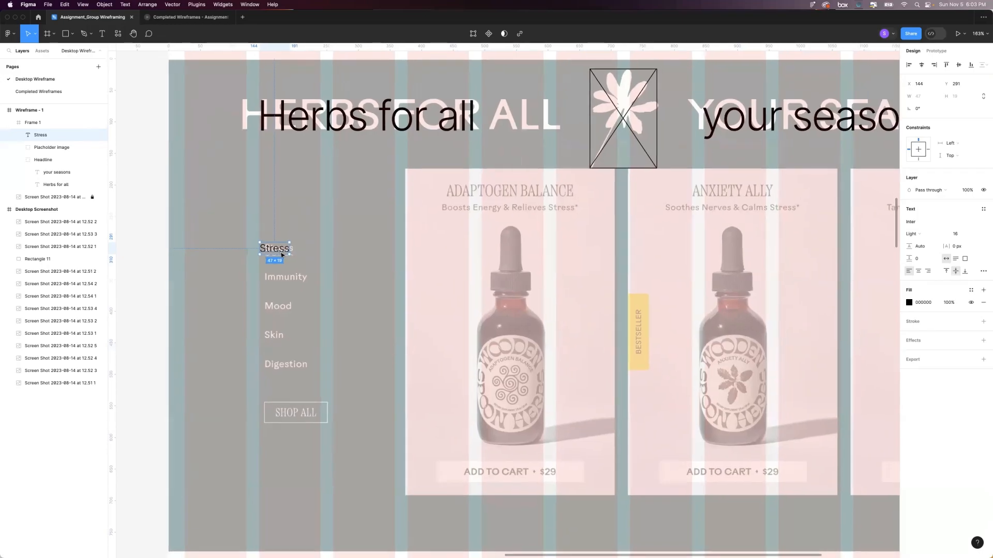
scroll(283, 254, "down", 3)
scroll(275, 253, "up", 2)
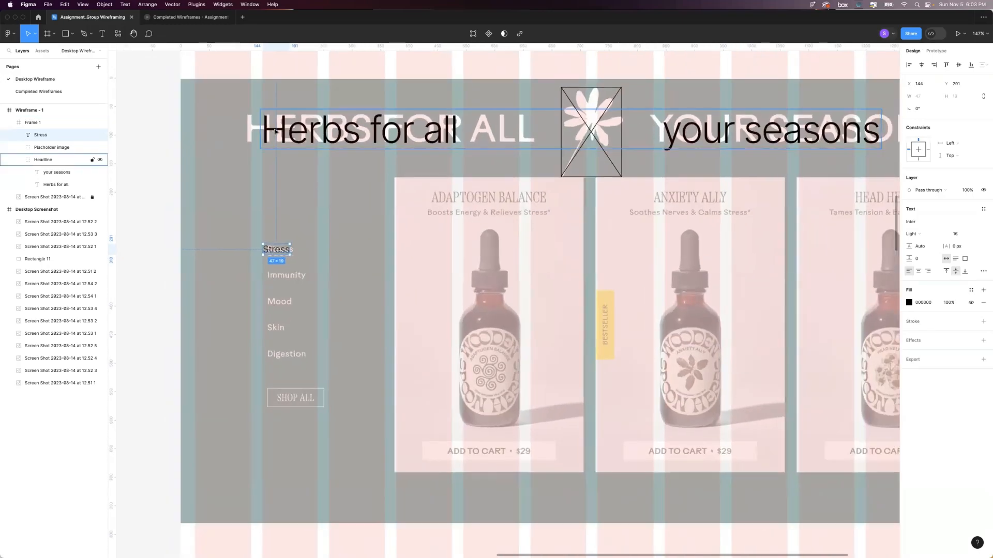
Nudge the Headline group sideways to X 144 to line it up with the "Stress" text and grid column.
left_click(276, 132)
key("Right")
key("Right")
key("Right")
key("Right")
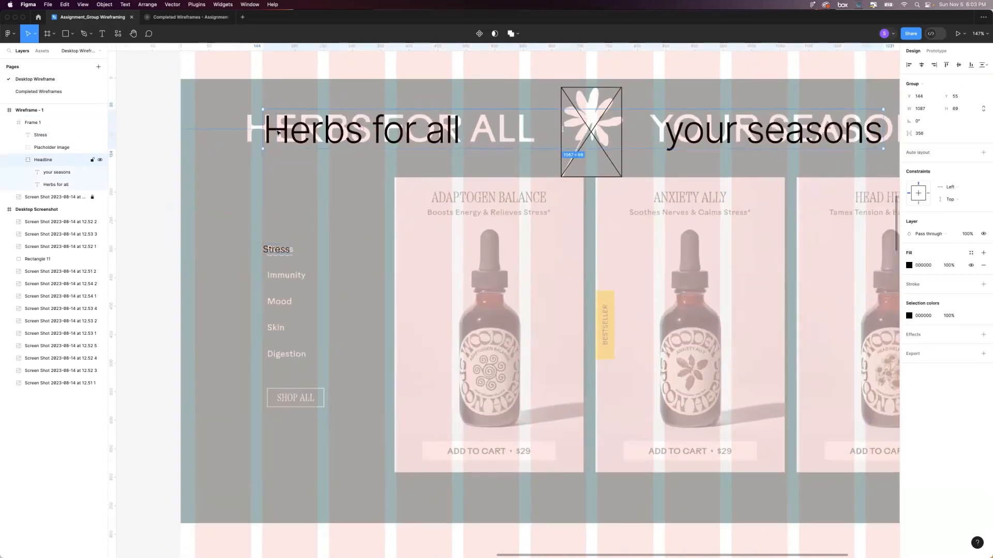
Duplicate the "Stress" text four times straight down, over the Immunity, Mood, Skin and Digestion labels.
left_click(274, 254)
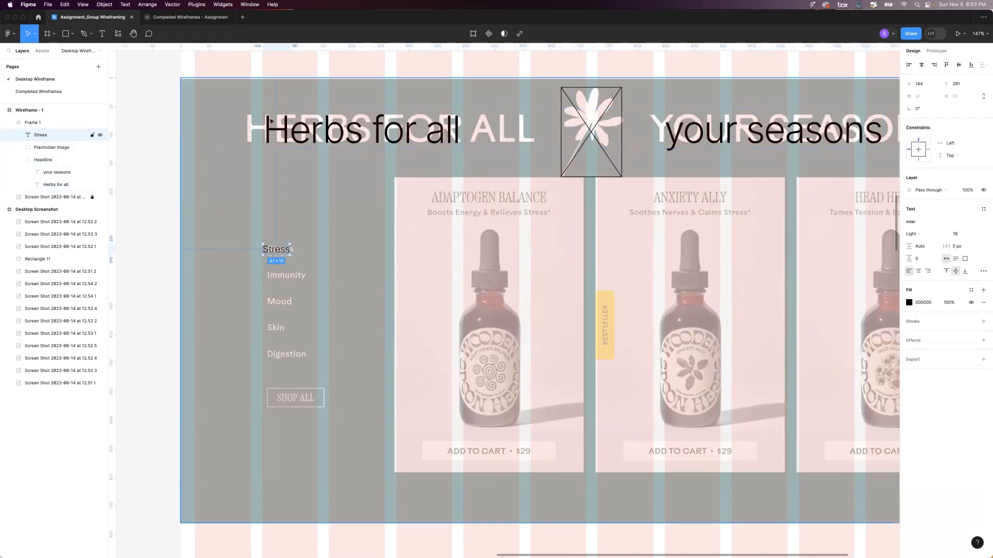
right_click(278, 251)
key("Escape")
left_click_drag(277, 254, 276, 358, "alt")
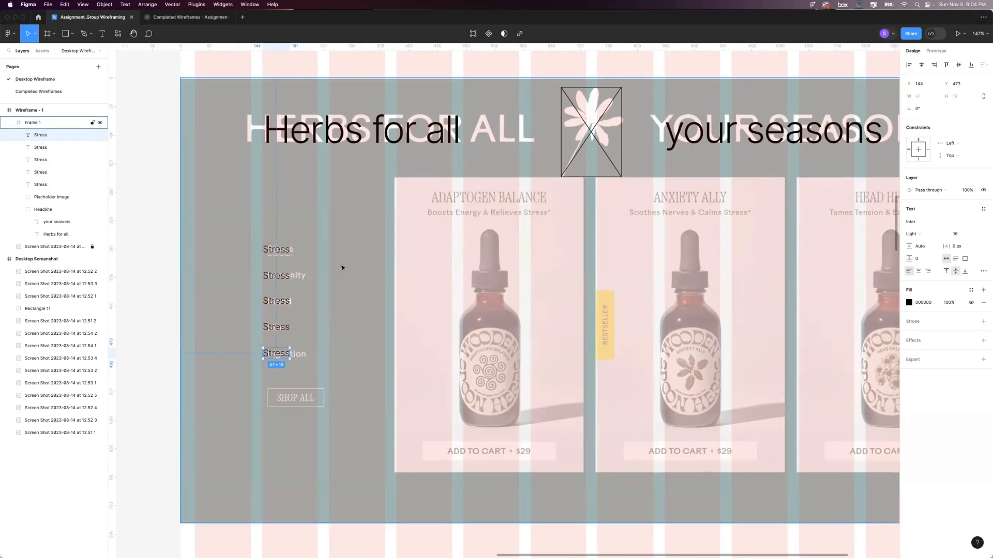
Replace the wording of the first "Stress" text with "Menu Item".
scroll(342, 268, "right", 2)
scroll(342, 268, "right", 3)
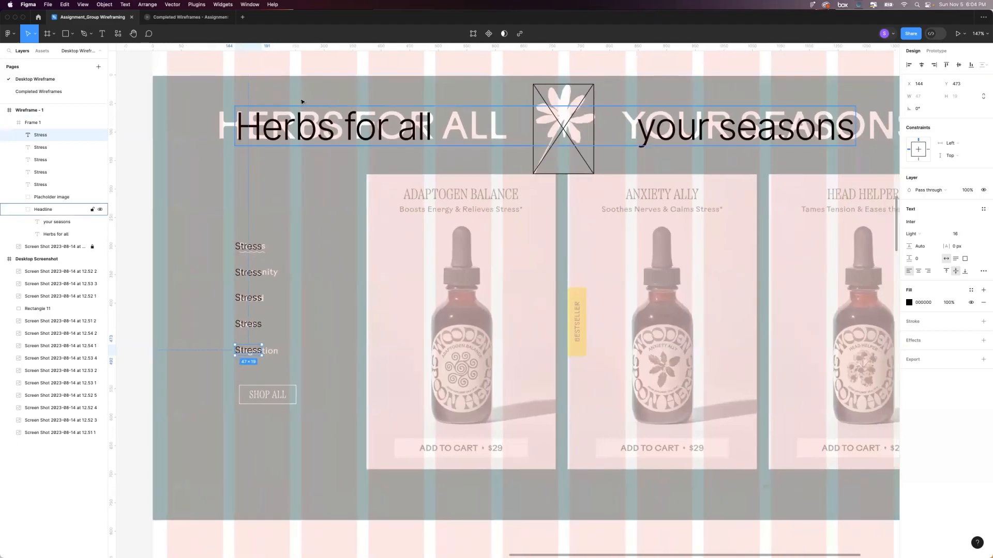
scroll(368, 134, "down", 2)
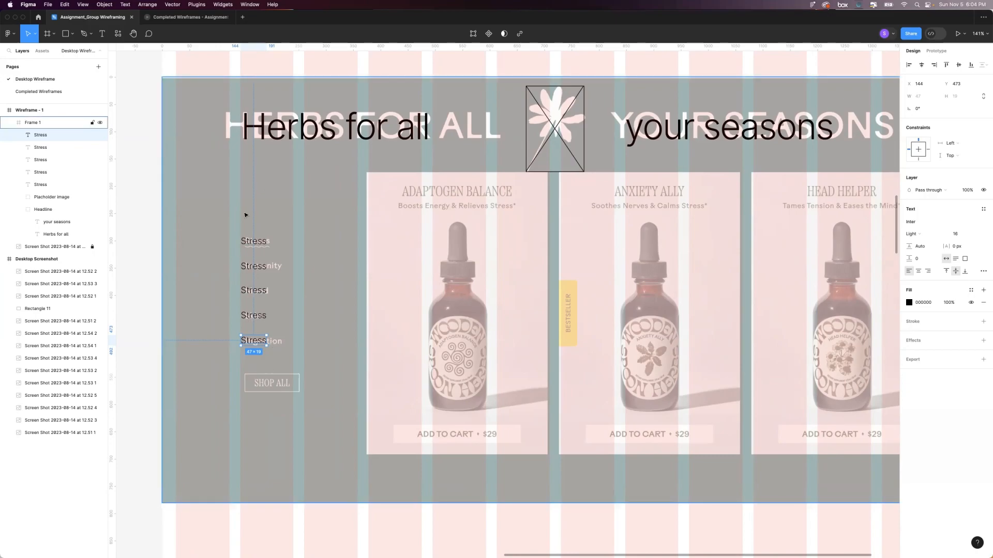
left_click(247, 242)
double_click(247, 242)
type("Menu Item")
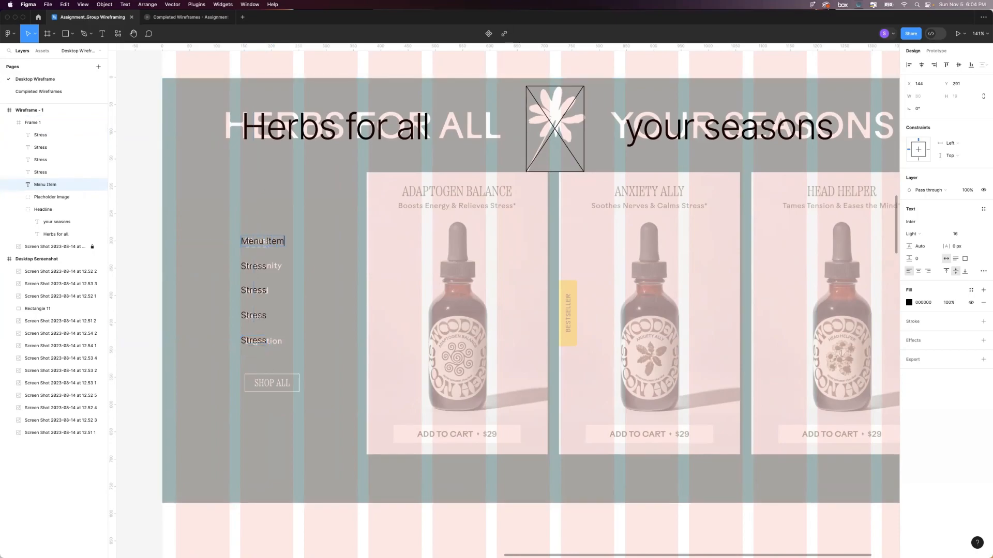
key("Escape")
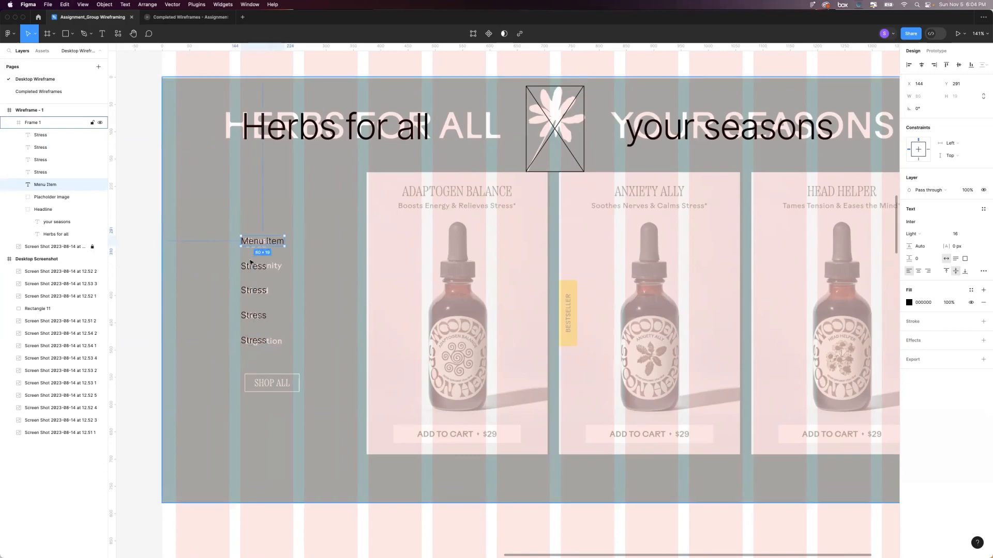
Copy the "Menu Item" wording and paste it over the four remaining "Stress" texts.
double_click(254, 243)
key("cmd+c")
double_click(254, 266)
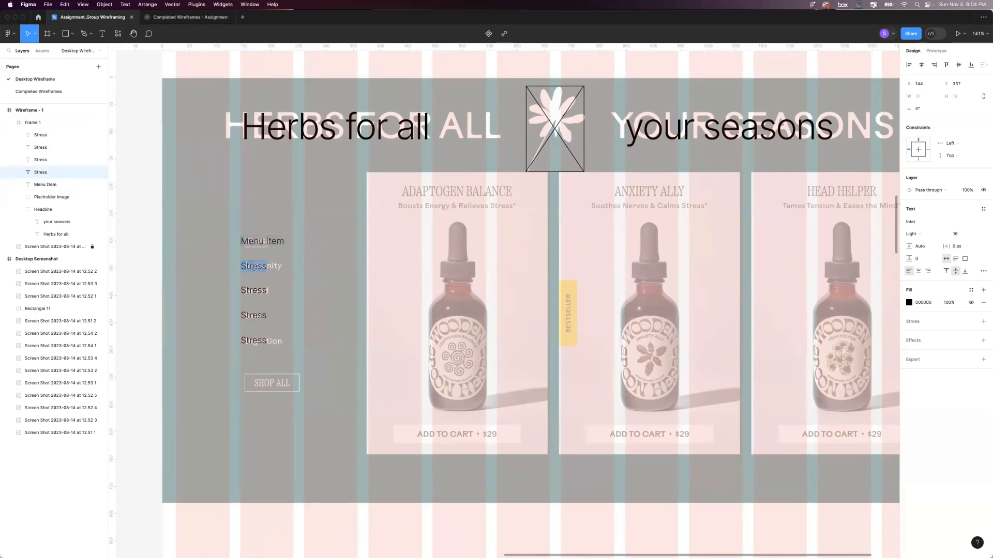
key("cmd+v")
double_click(254, 291)
key("cmd+v")
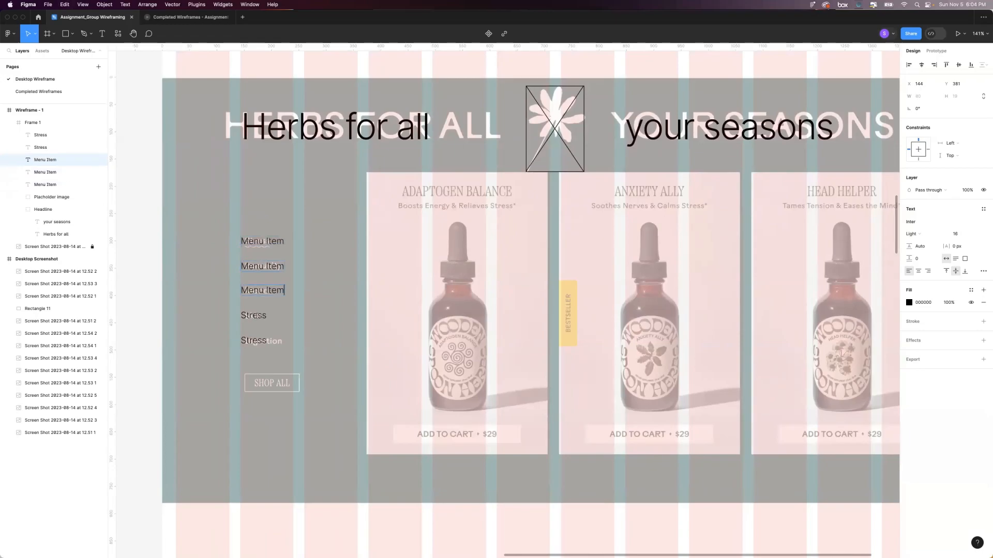
double_click(255, 315)
key("cmd+v")
double_click(255, 340)
key("cmd+v")
left_click(257, 352)
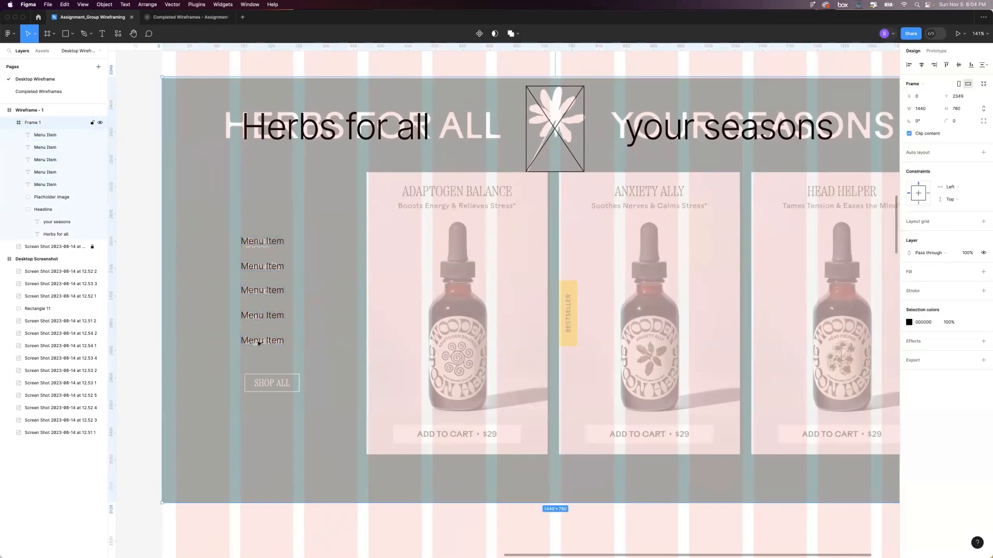
Distribute the five "Menu Item" texts evenly and set their vertical spacing to 26.
left_click(258, 342, "super")
left_click(258, 317, "shift")
left_click(258, 292, "shift")
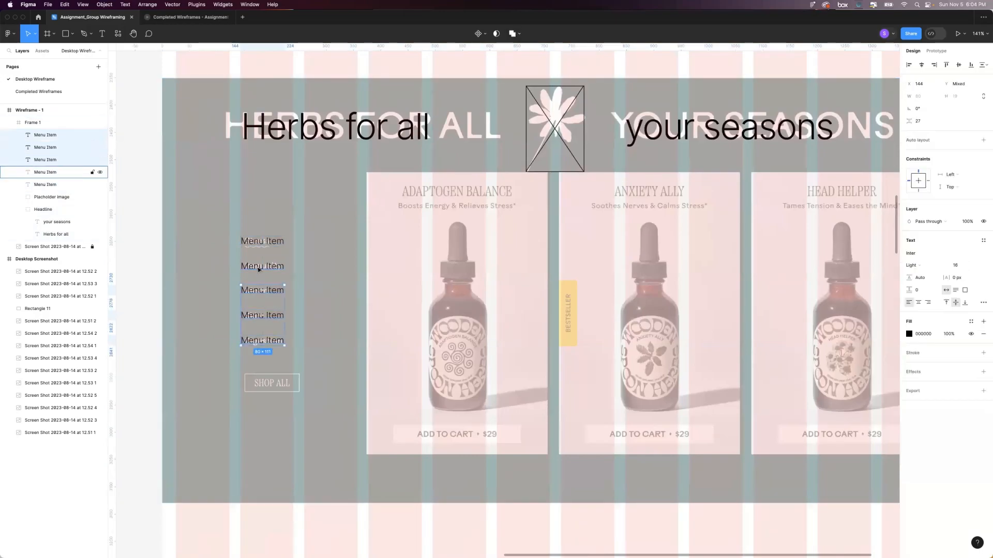
left_click(259, 268, "shift")
left_click(256, 236, "shift")
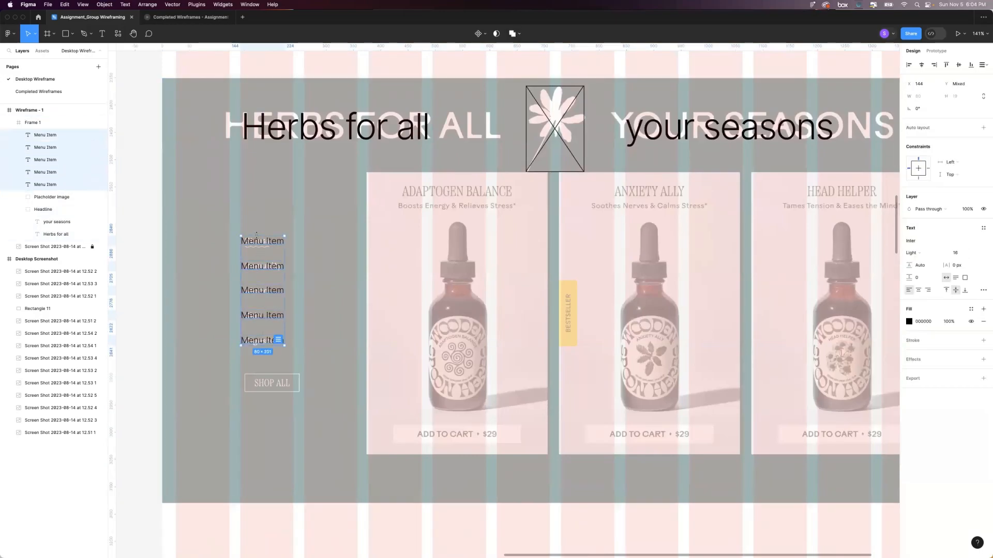
left_click(279, 341)
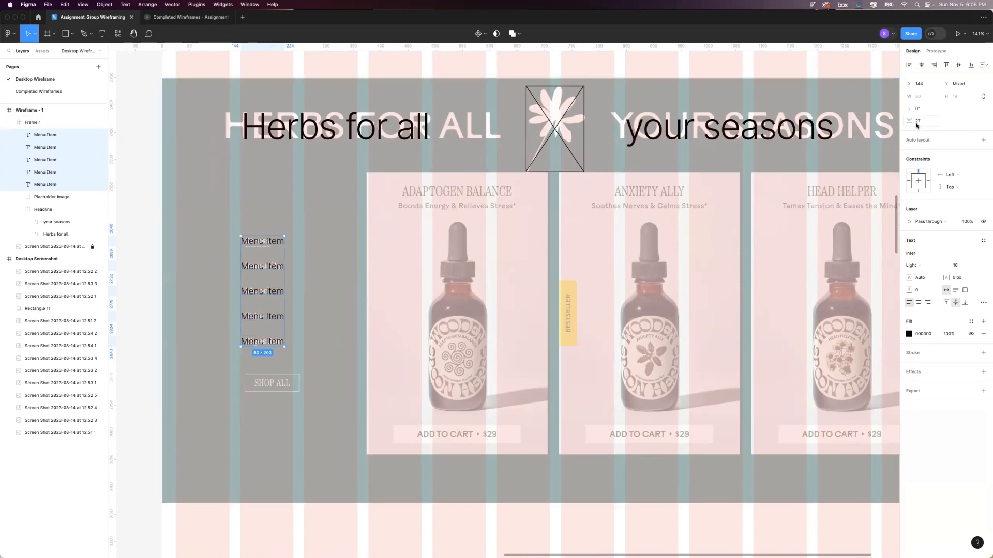
left_click(917, 123)
key("Down")
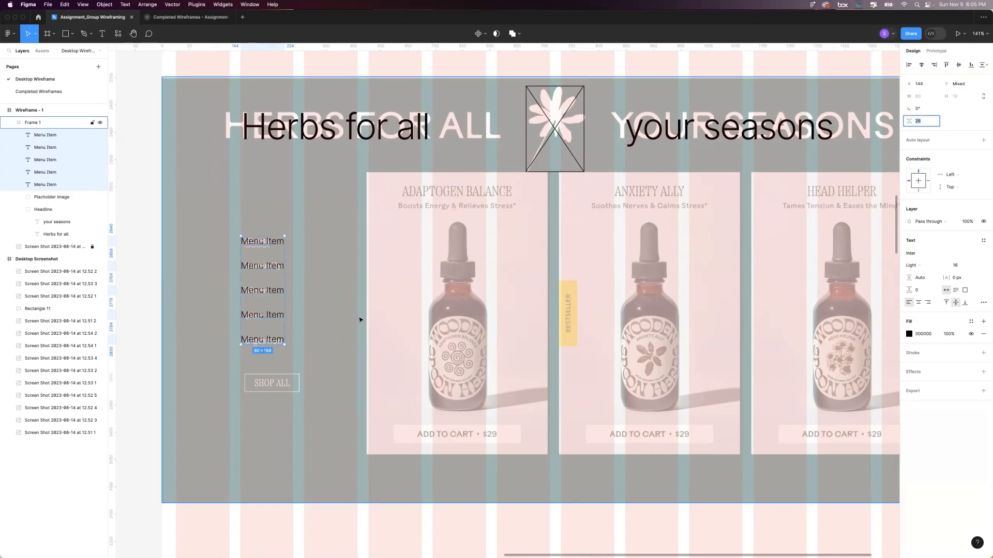
Group the five "Menu Item" texts and rename the group "Menu".
scroll(341, 295, "right", 2)
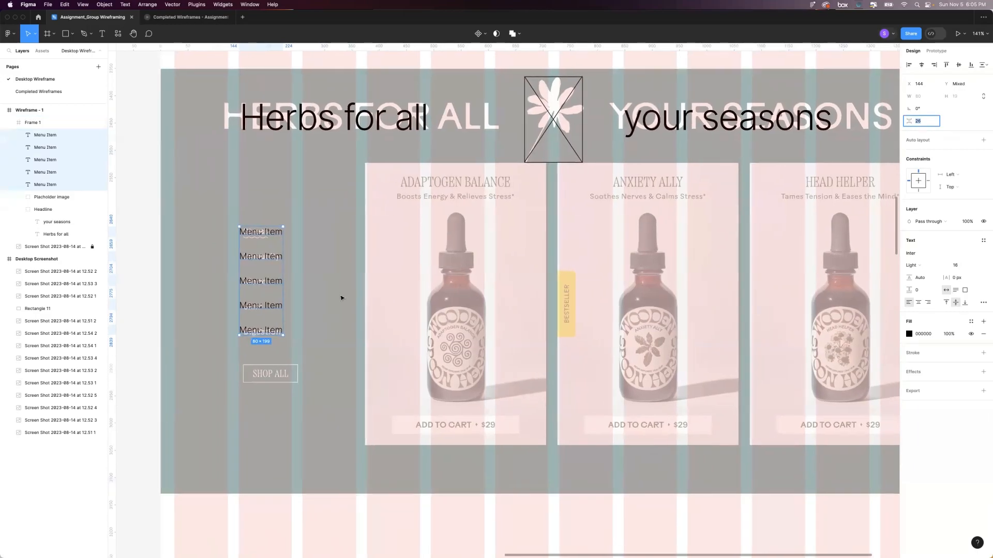
left_click(294, 268)
left_click(261, 239)
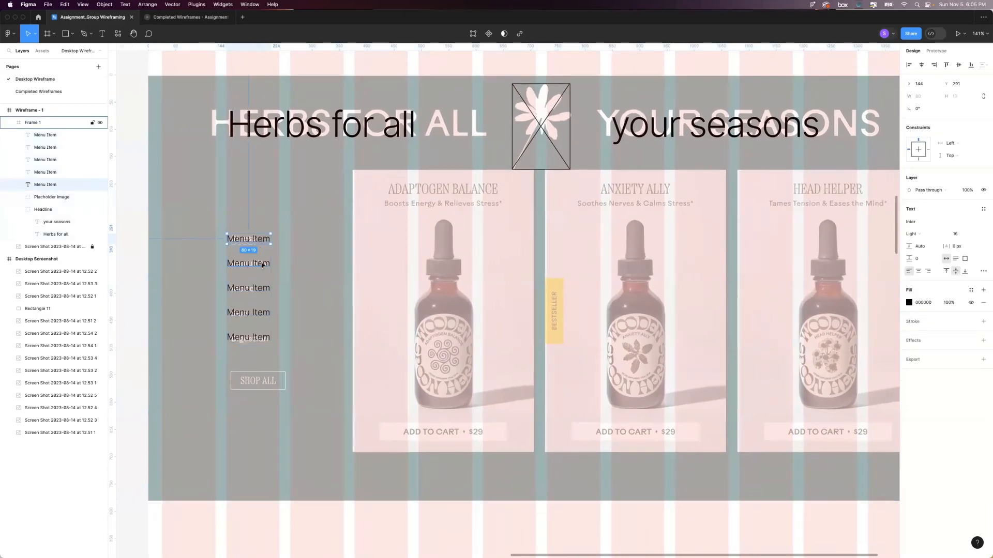
left_click(252, 264, "shift")
left_click(249, 288, "shift")
left_click(262, 313, "shift")
left_click(260, 337, "shift")
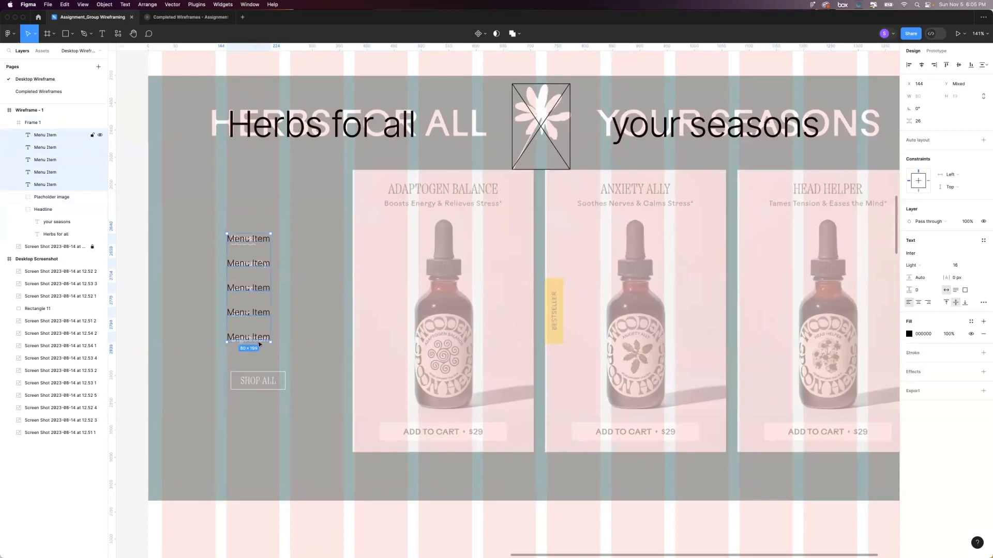
key("super+g")
double_click(44, 134)
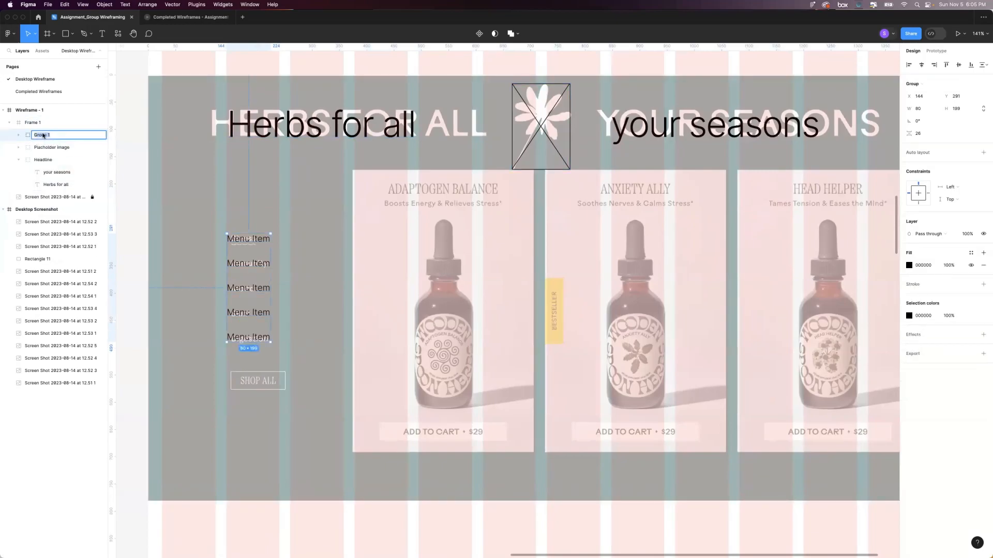
type("Menu")
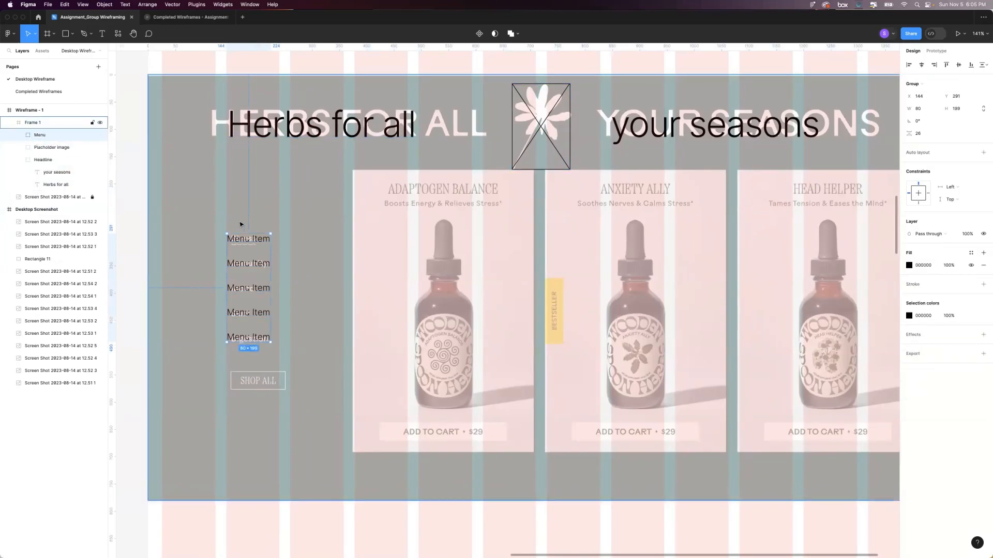
left_click(287, 239)
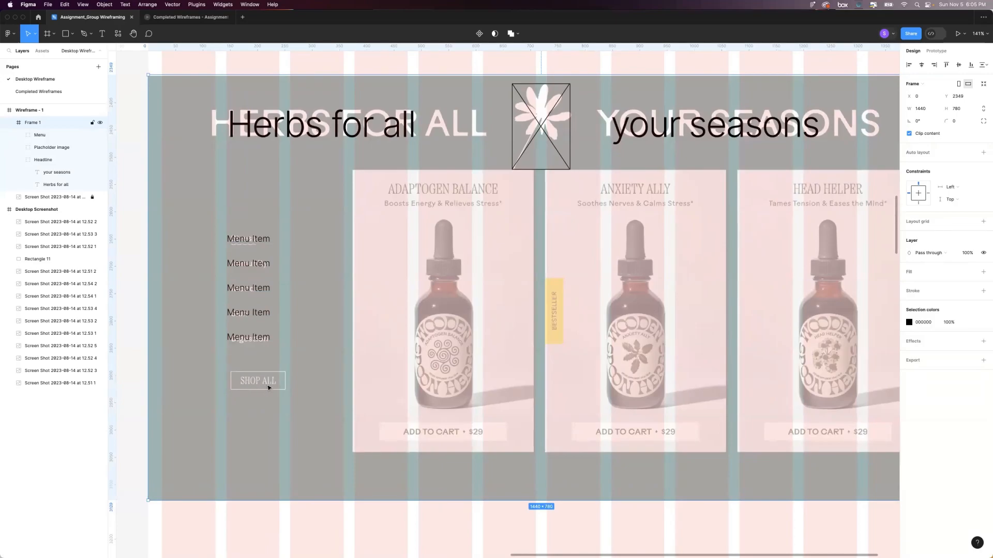
Draw a rectangle about 109 by 37 over the faded SHOP ALL button, starting at the menu's left edge.
scroll(269, 388, "right", 2)
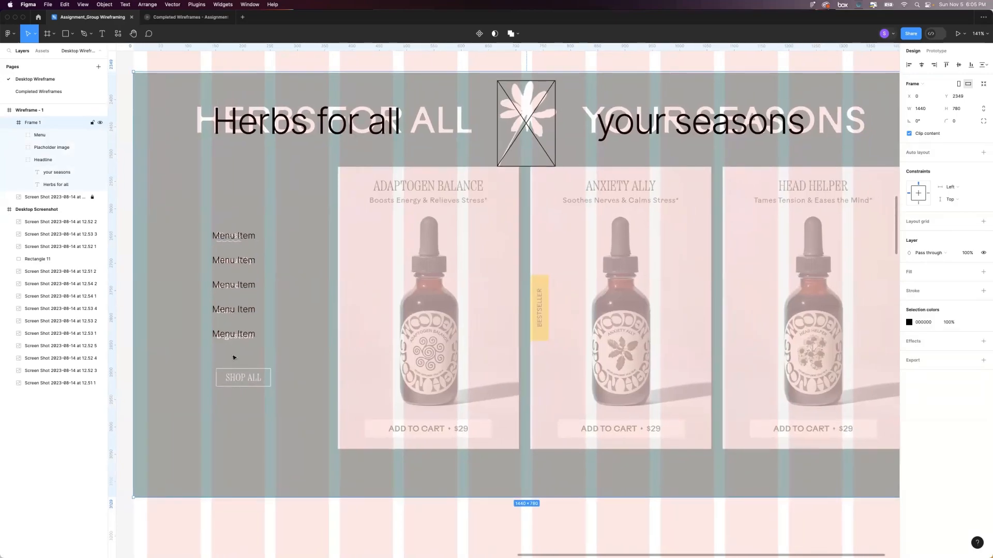
key("r")
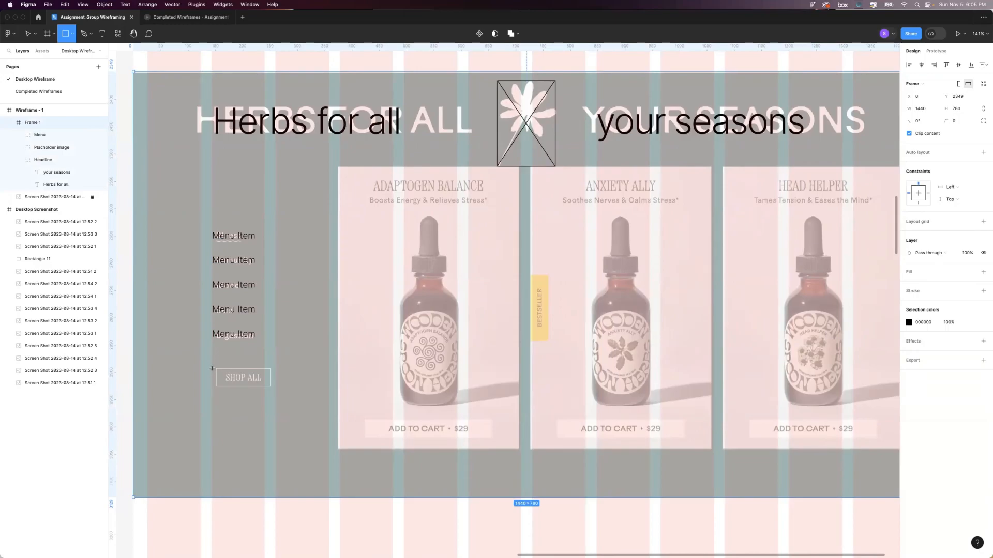
left_click_drag(212, 369, 270, 388)
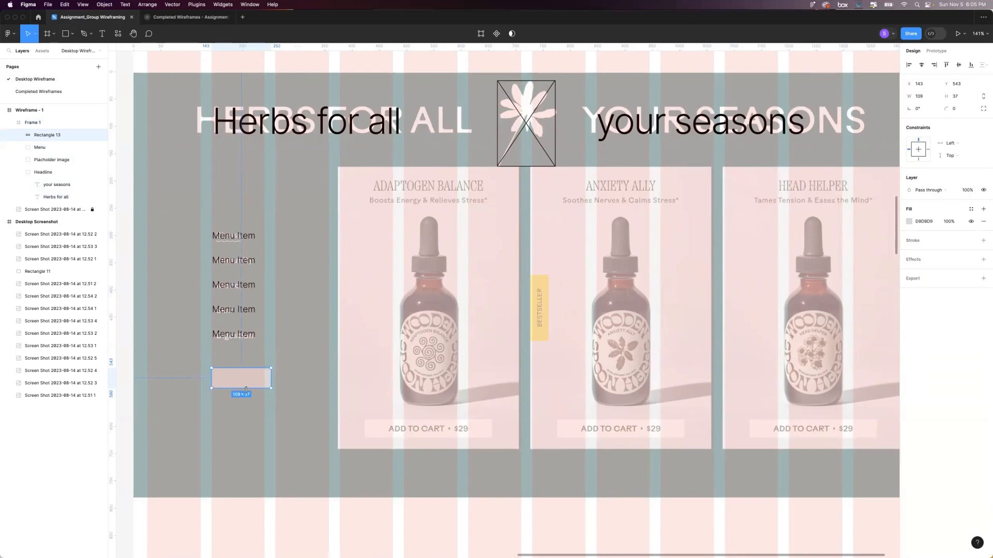
Set the button rectangle's width to 110 and its height to 38.
left_click(919, 96)
type("110")
key("Return")
left_click(960, 101)
type("38")
key("Return")
left_click(231, 378)
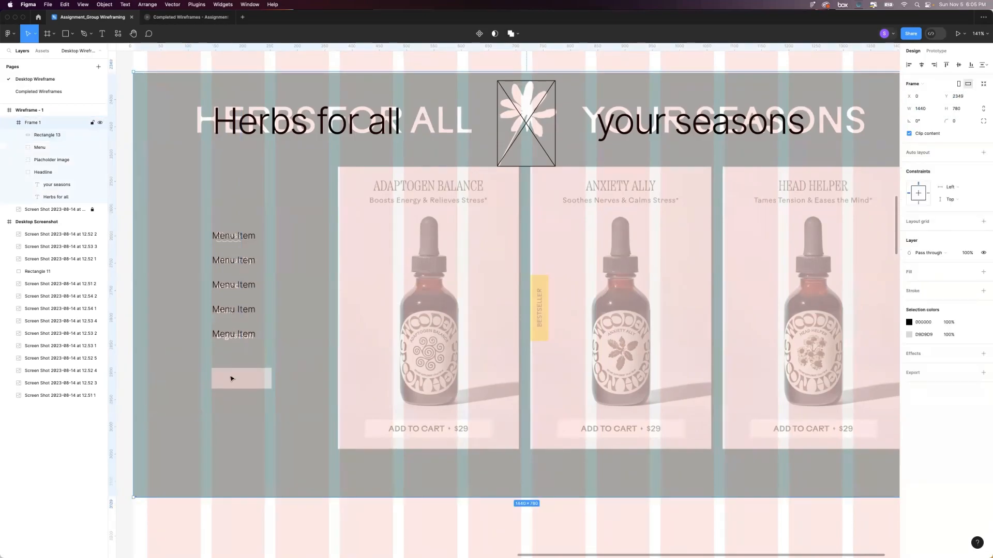
Copy the last "Menu Item" text, paste it outside the Menu group and move the copy beside the button rectangle.
left_click(232, 335, "super")
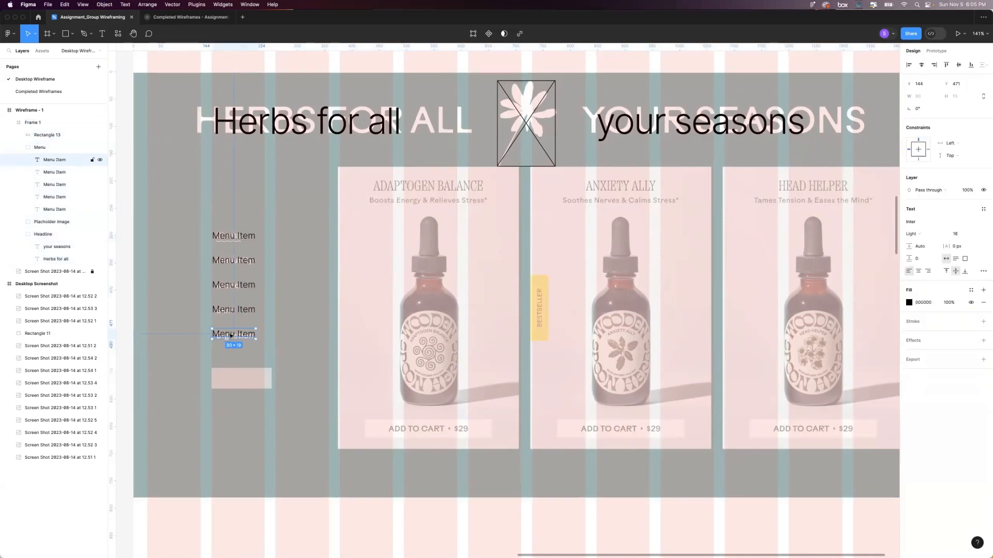
left_click(262, 368)
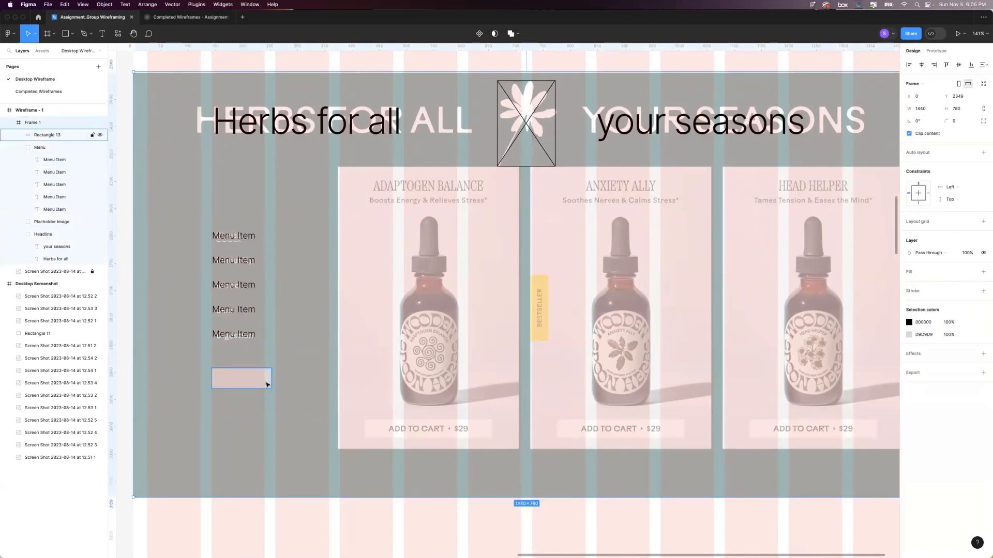
left_click(263, 377)
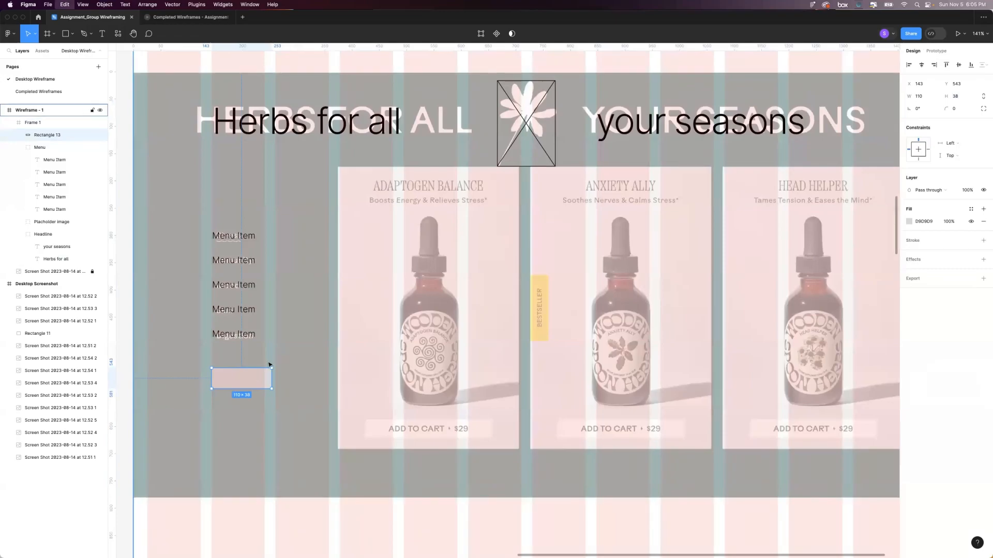
key("super+v")
left_click_drag(147, 176, 275, 364)
Change the copied text to "Button Input" and centre it on the button rectangle.
double_click(282, 363)
type("Button Input")
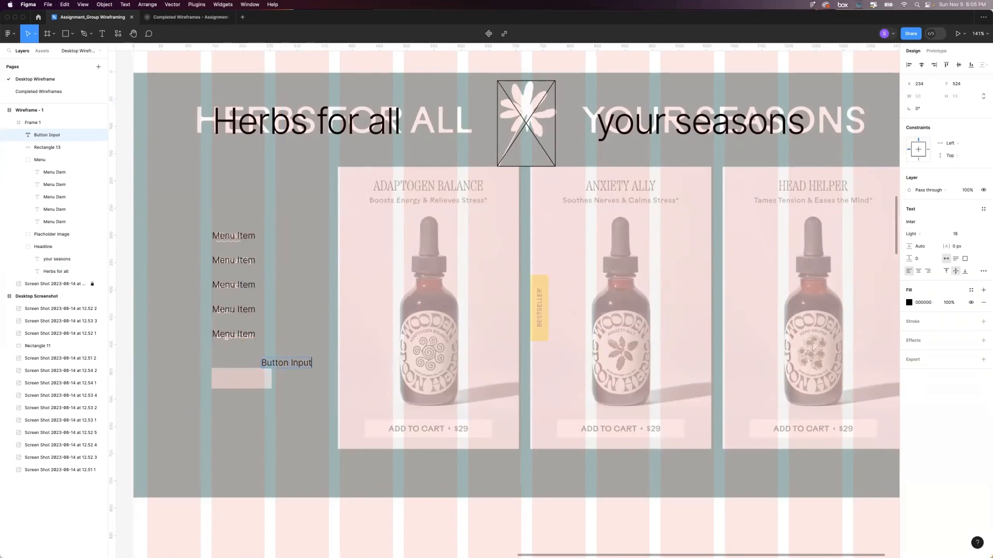
key("Escape")
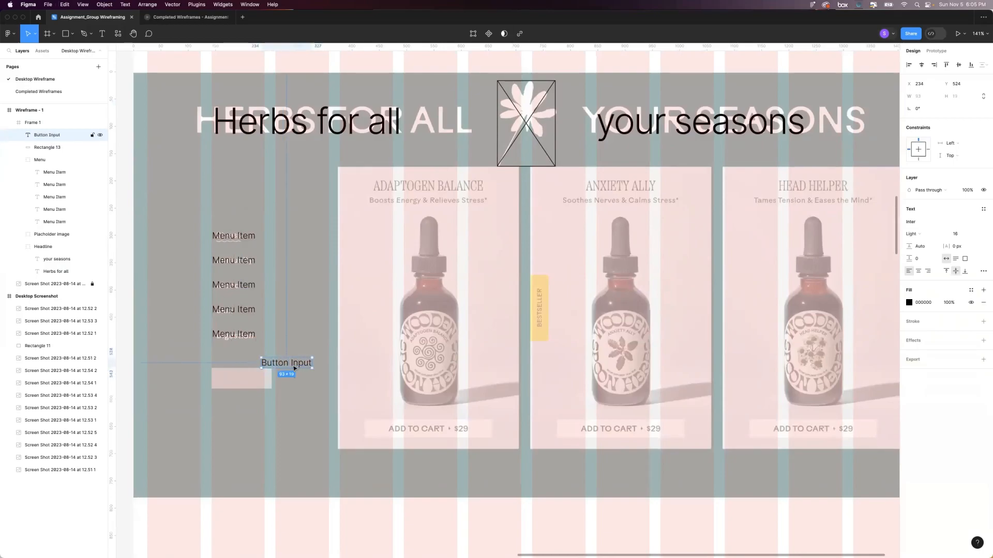
left_click_drag(294, 367, 248, 383)
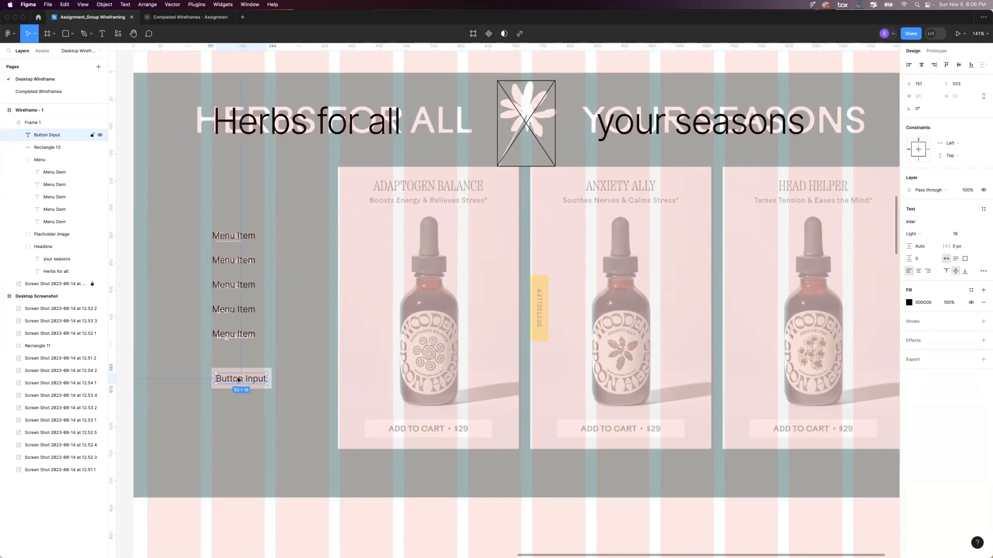
Group the "Button Input" text with its background rectangle and name the group "Button".
left_click(250, 413)
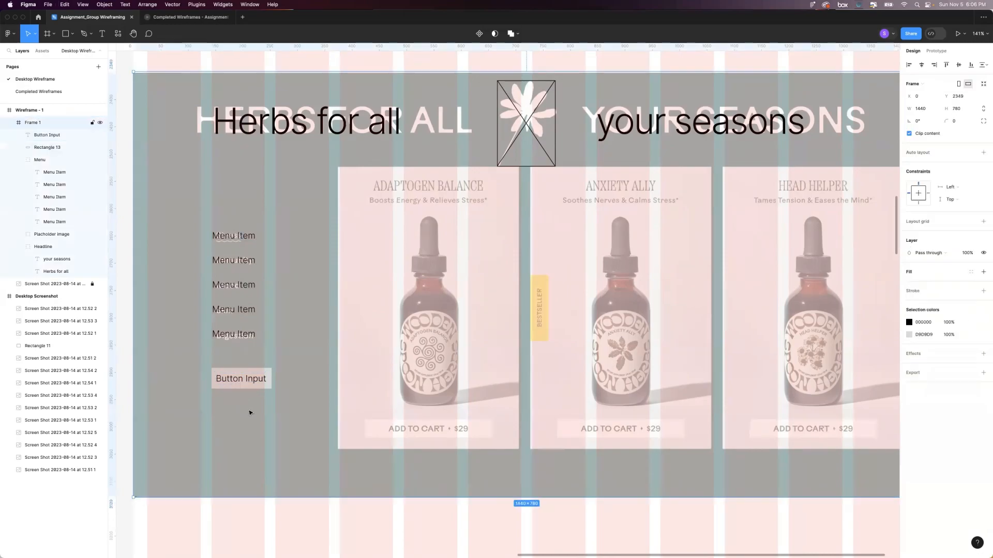
left_click(230, 373)
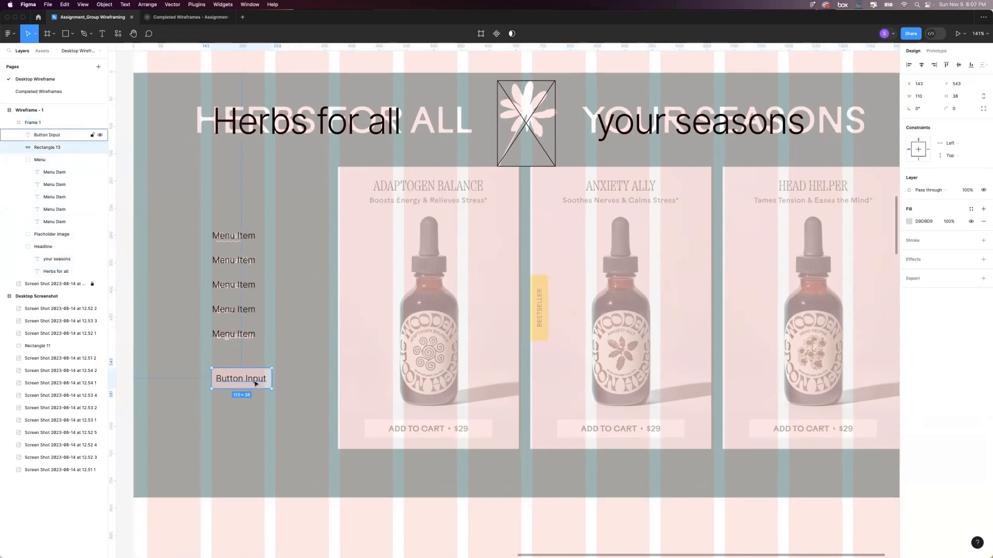
left_click(237, 382, "shift")
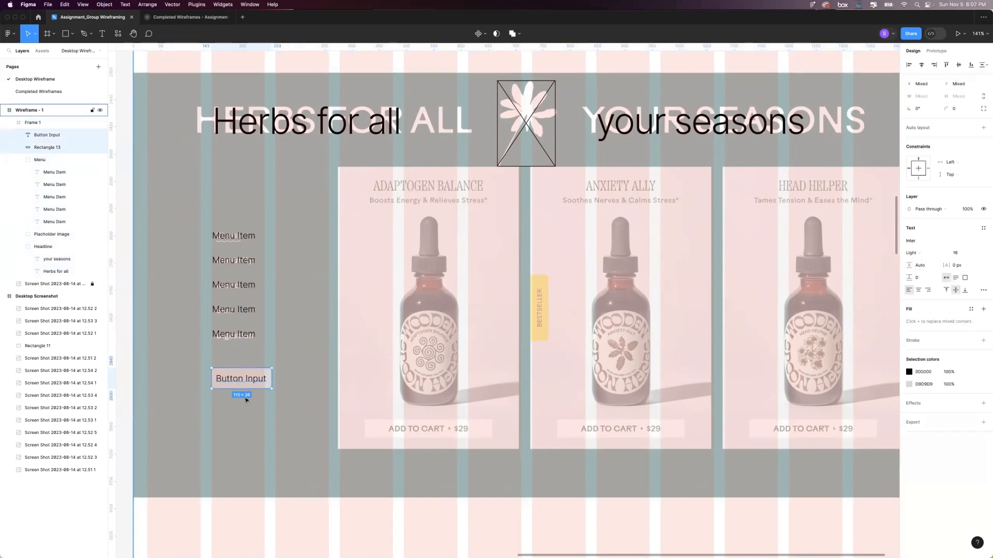
key("super+g")
double_click(41, 135)
type("Button")
key("Return")
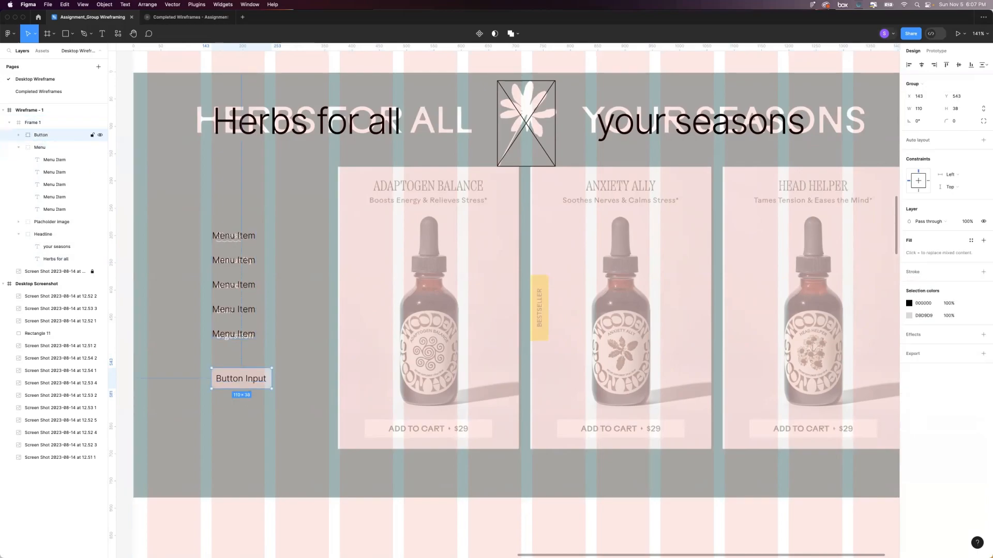
Move the Button group into the Menu group, above the menu item texts in the layer order.
left_click(232, 334)
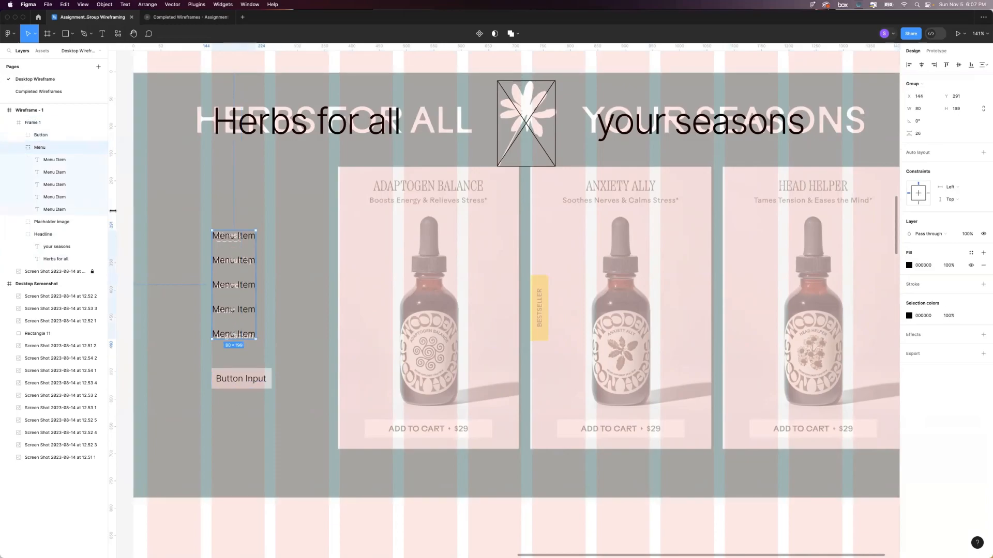
left_click(30, 136)
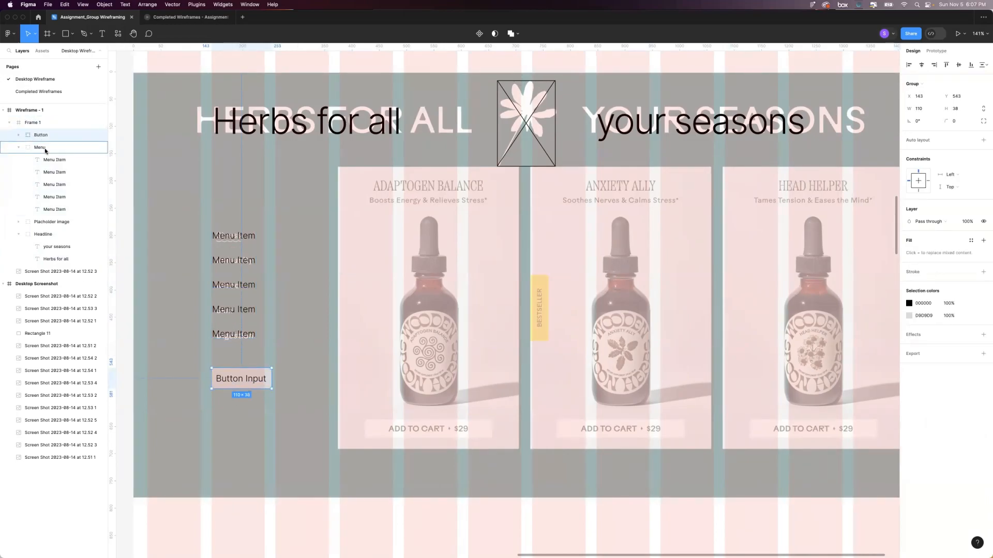
left_click_drag(44, 155, 44, 155)
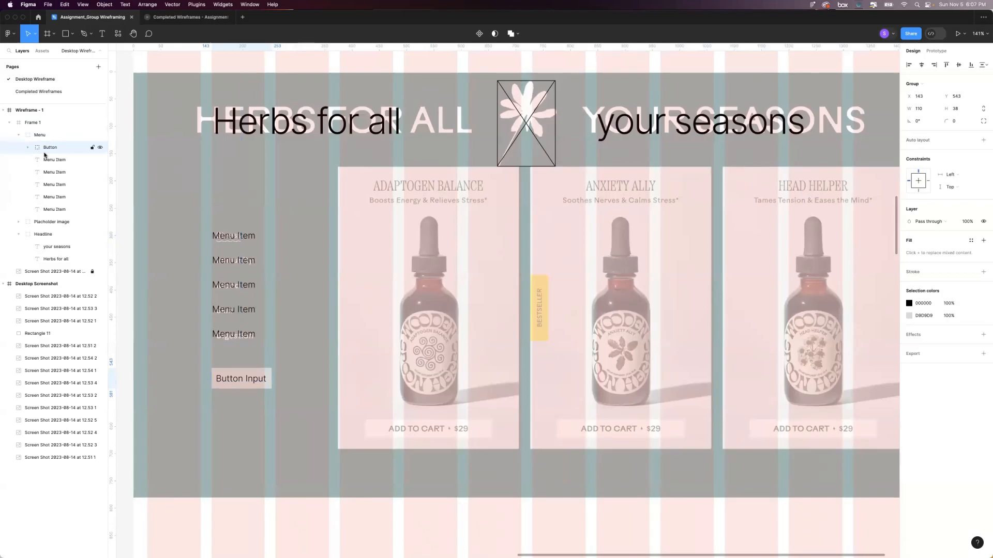
left_click(18, 136)
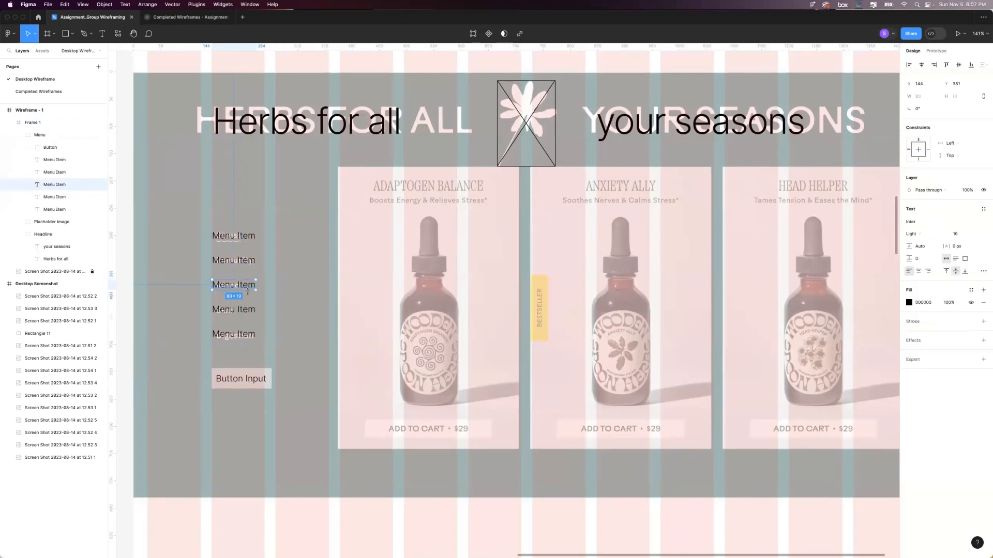
left_click(293, 295)
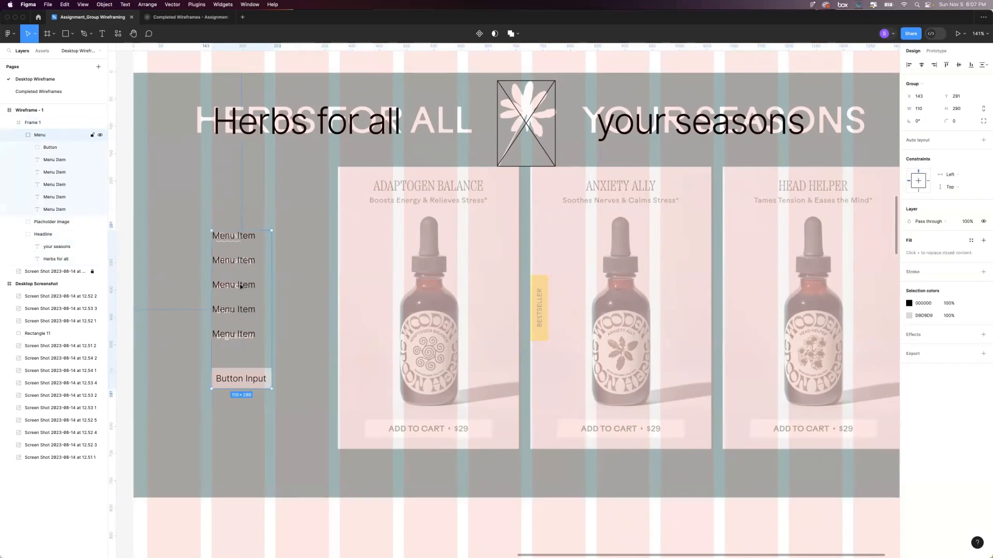
Draw a rectangle about 337 by 522 over the Adaptogen Balance product card.
scroll(298, 295, "down", 3)
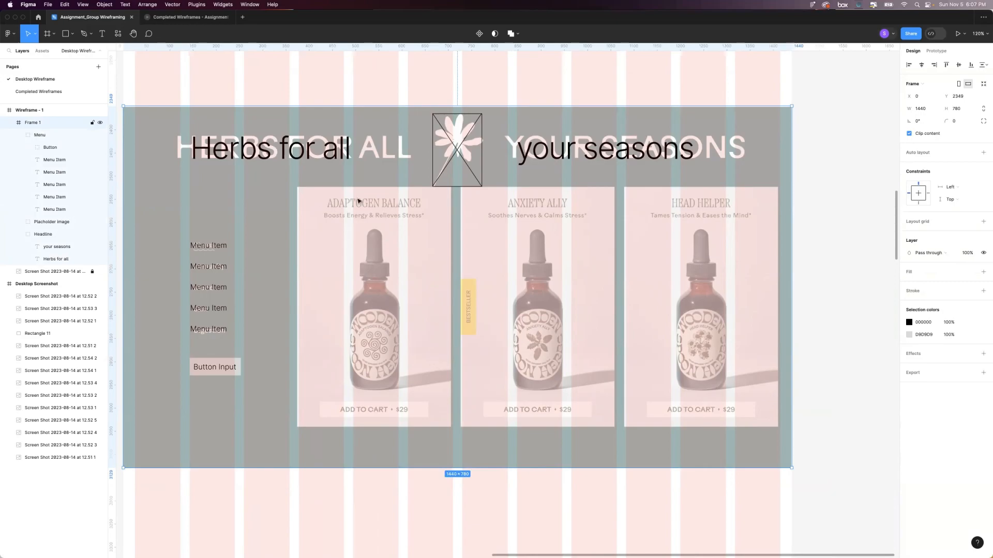
scroll(587, 286, "left", 2)
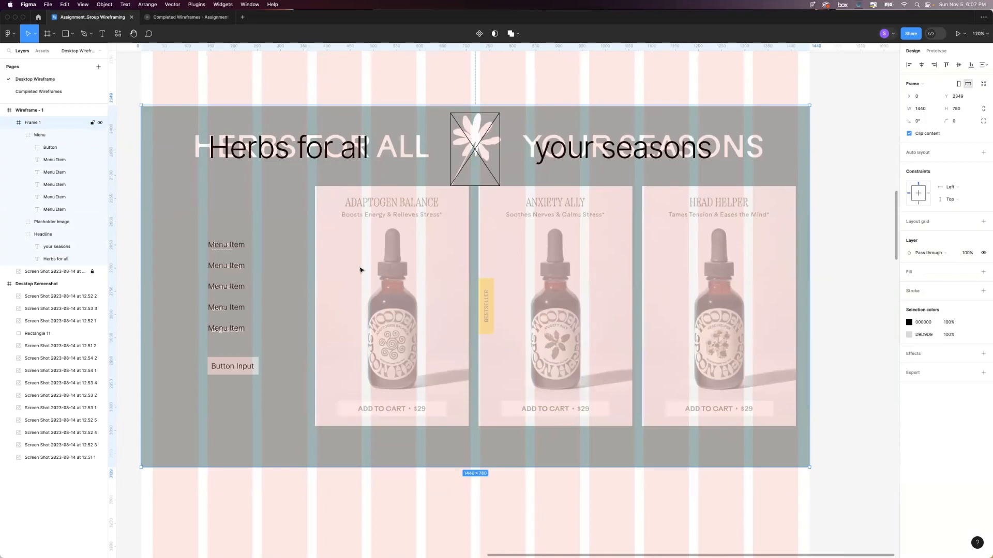
key("r")
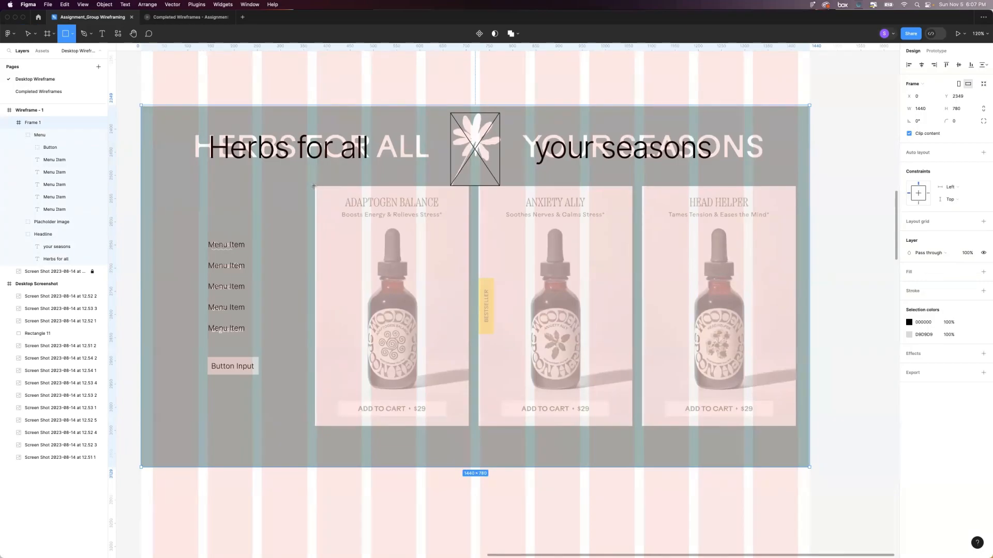
left_click_drag(314, 187, 469, 427)
Narrow the product card rectangle from its left edge to a width of 330 and set its height to 520.
scroll(368, 290, "up", 1)
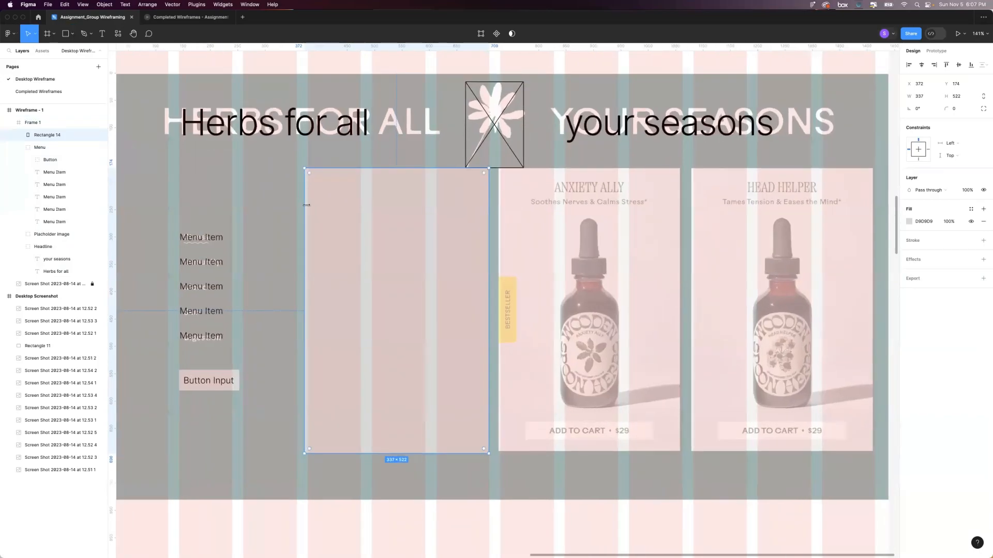
left_click_drag(305, 205, 307, 206)
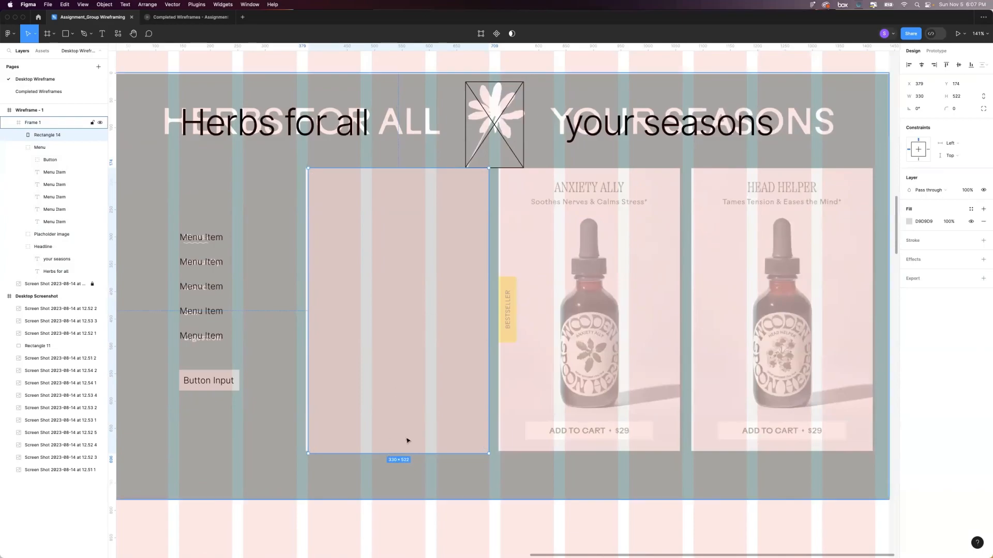
left_click(956, 96)
type("520")
key("Return")
scroll(637, 209, "left", 2)
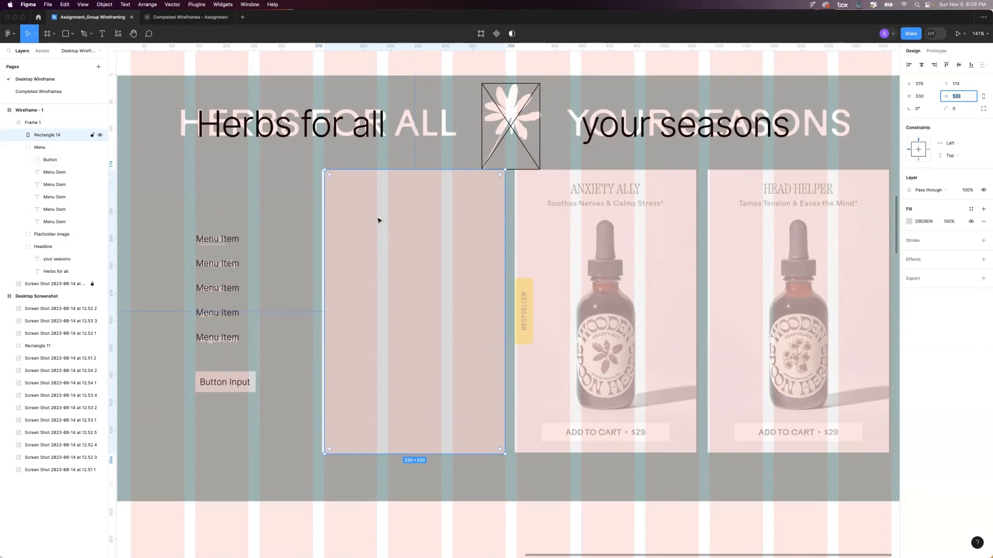
Set the fill opacity of the rectangle covering the Adaptogen Balance card to 80%.
left_click(948, 222)
type("90")
key("Return")
type("80")
key("Return")
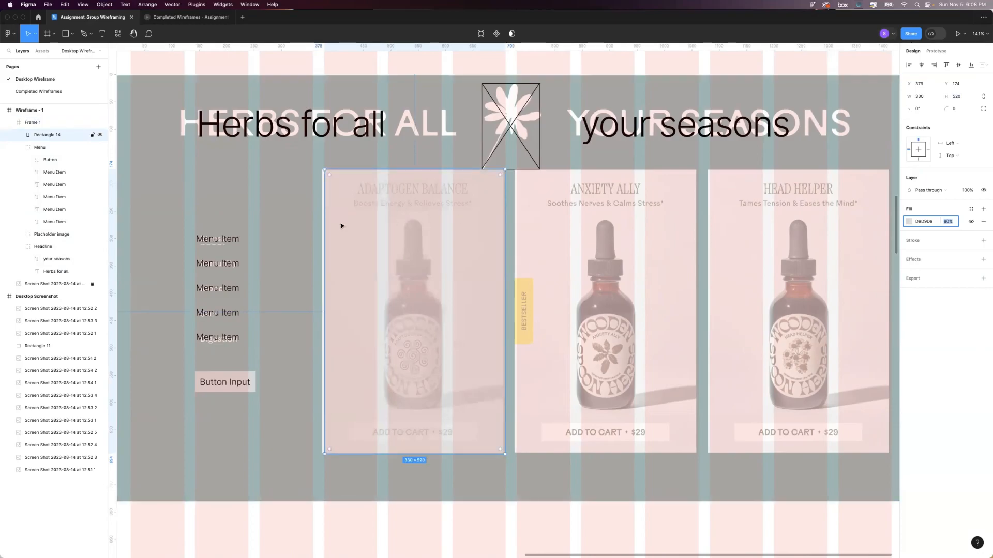
left_click(354, 159)
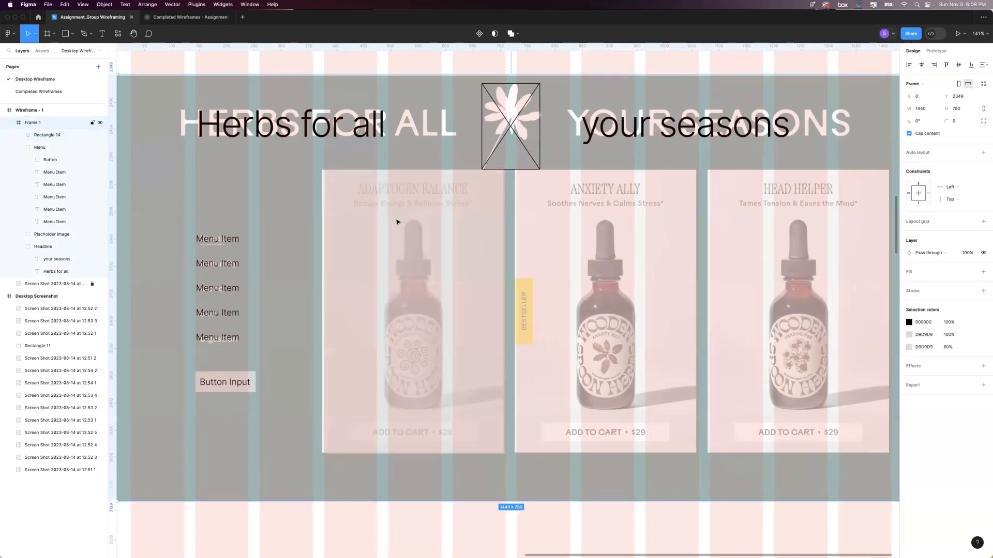
Add the text "Product Name" over the Adaptogen Balance title on the first product card.
key("t")
left_click(361, 190)
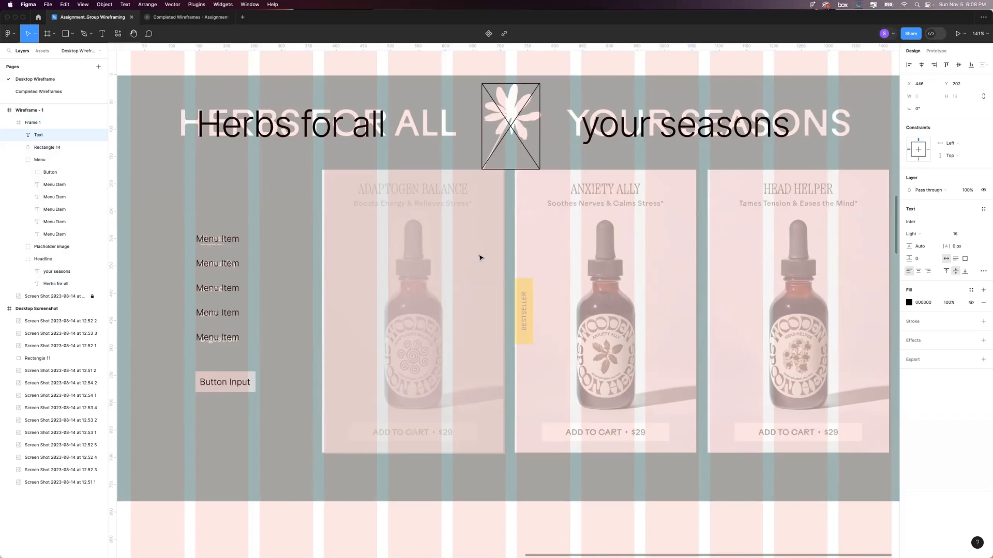
type("Product Name")
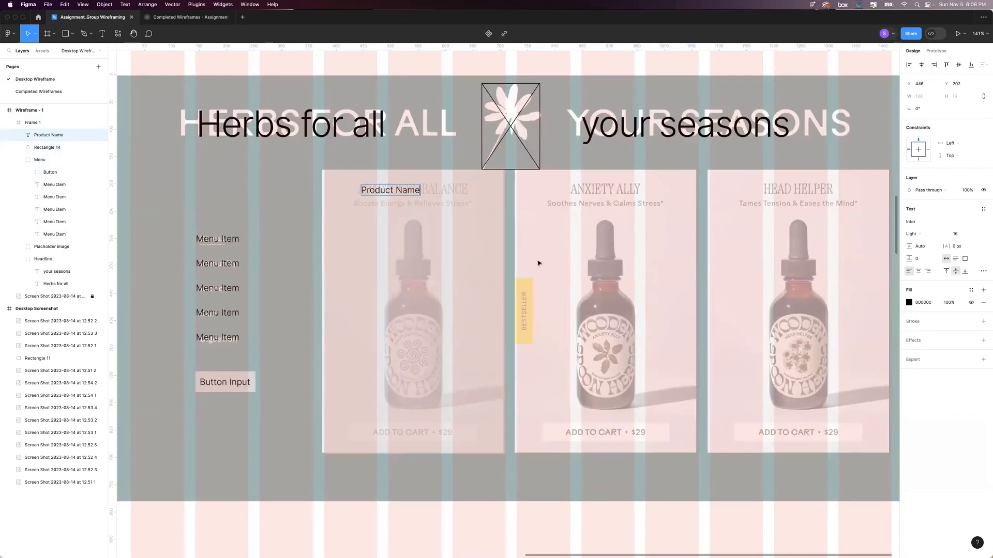
Increase the font size of the "Product Name" text to 24.
left_click(958, 234)
left_click(388, 192)
left_click(958, 234)
key("Up")
key("Up")
key("Up")
key("Up")
key("Up")
key("Up")
key("Up")
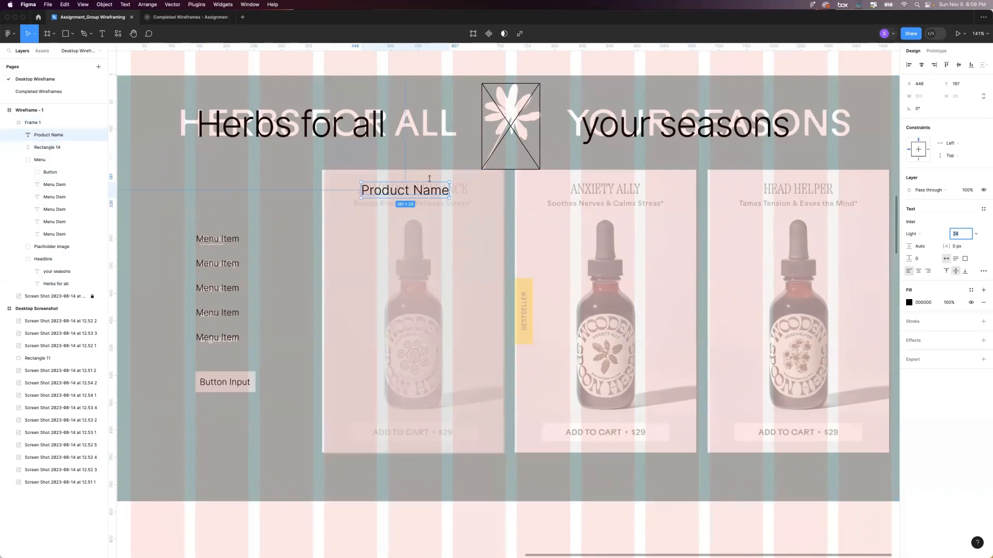
Center the "Product Name" text horizontally on the first card's background rectangle.
left_click(489, 178, "shift")
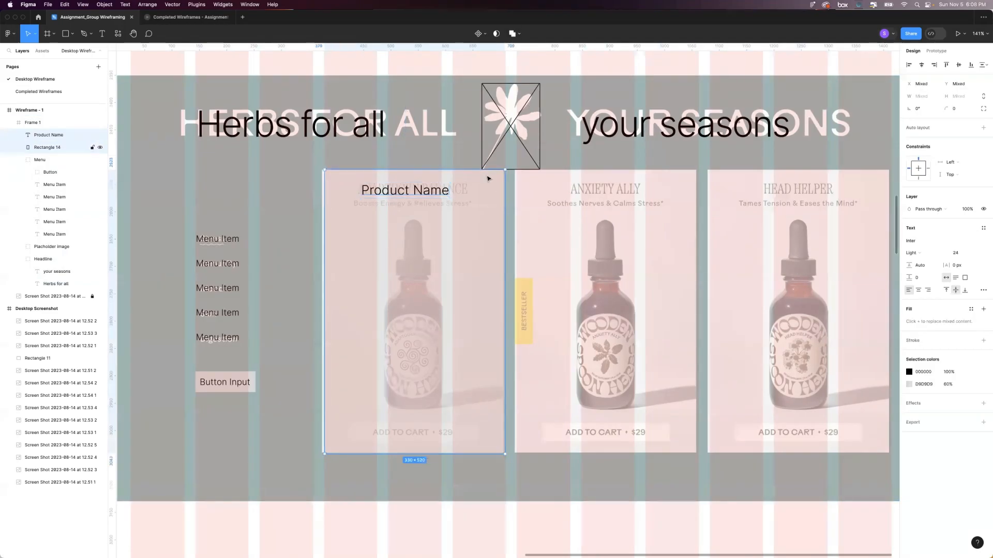
left_click(921, 65)
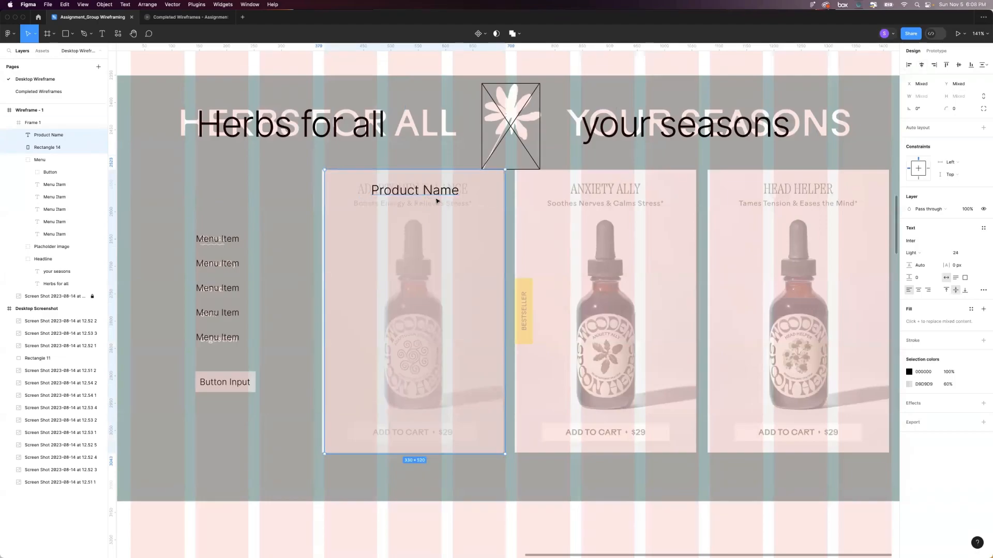
key("Escape")
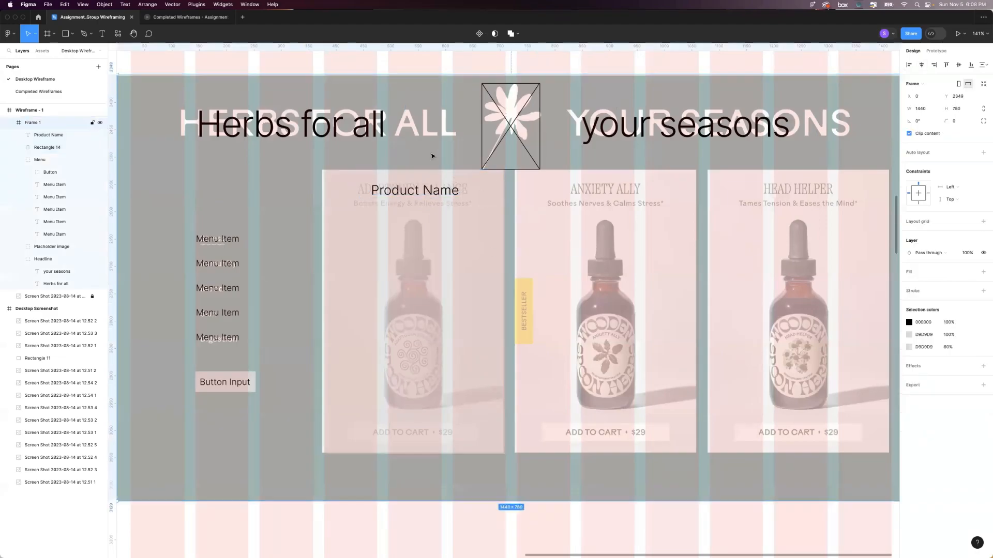
Duplicate the "Product Name" text directly below the original and change the copy to "Here is the Product Description".
left_click(427, 190)
left_click_drag(430, 194, 429, 212)
double_click(418, 210)
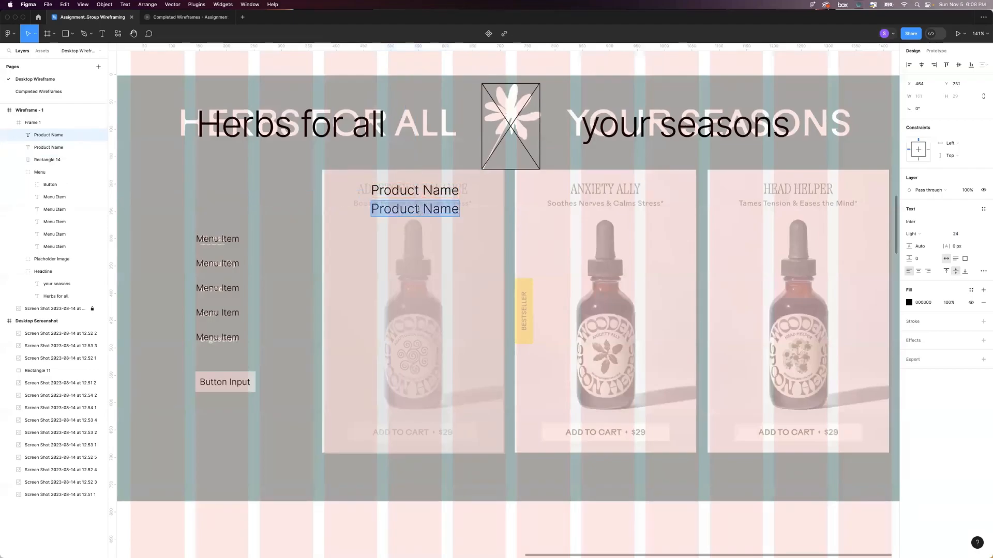
type("H")
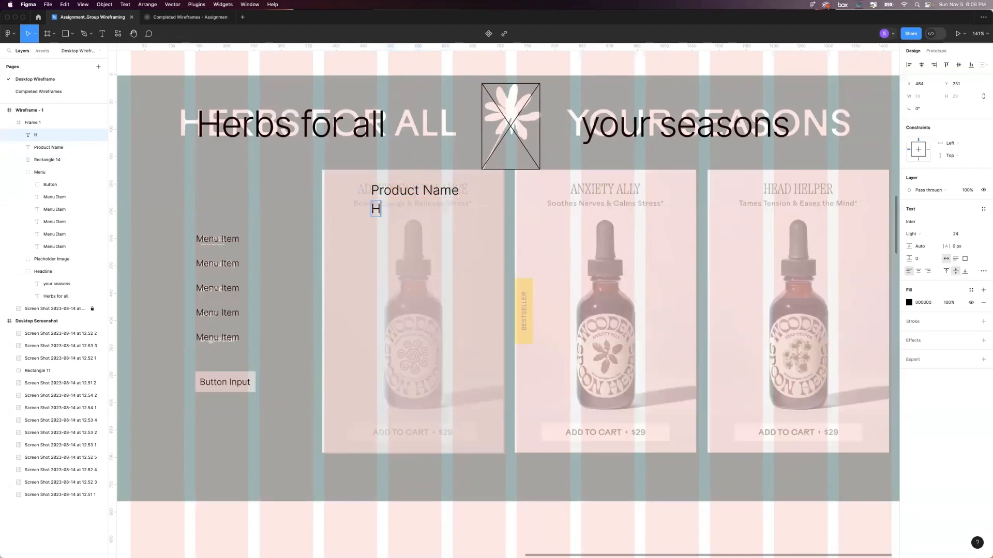
type("ere is The Product ")
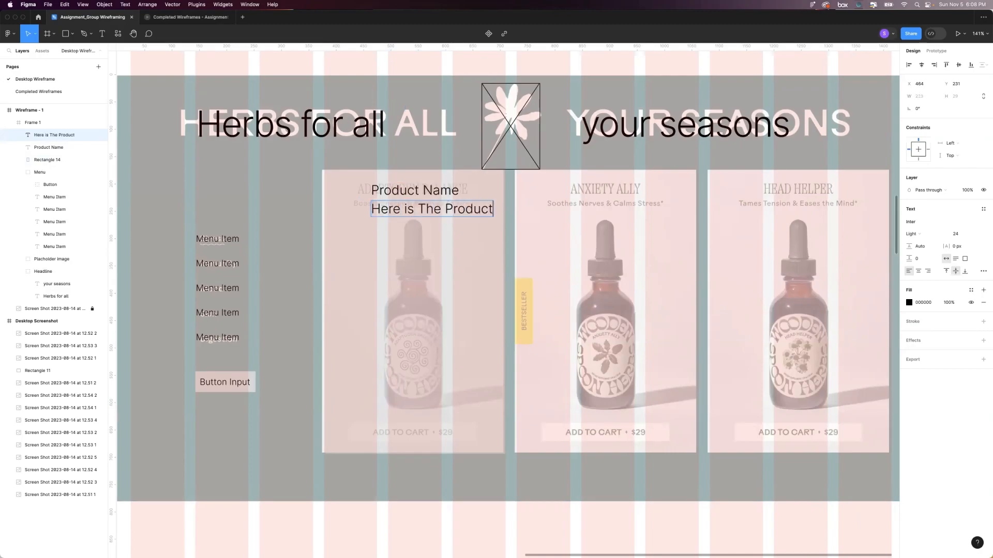
type("Description")
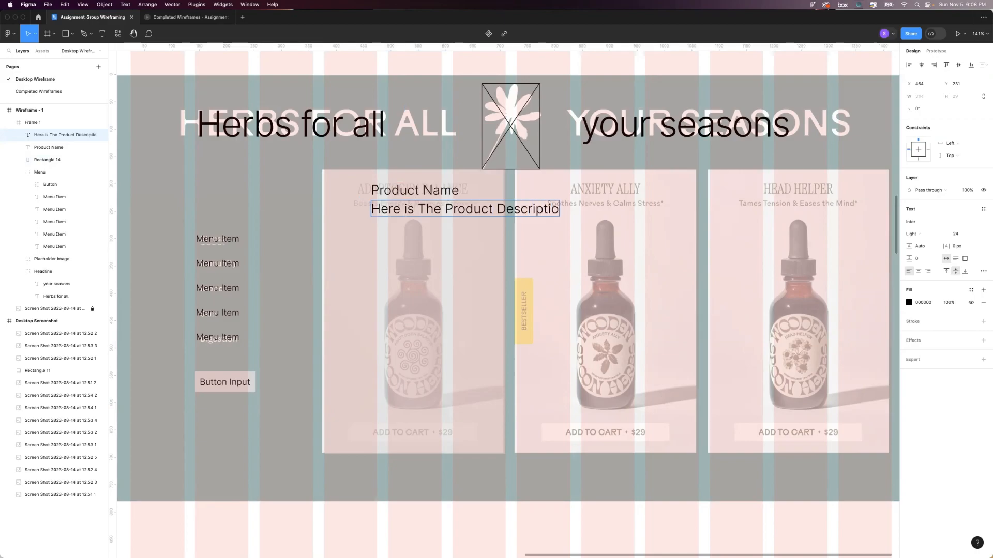
left_click(422, 209)
key("BackSpace")
type("t")
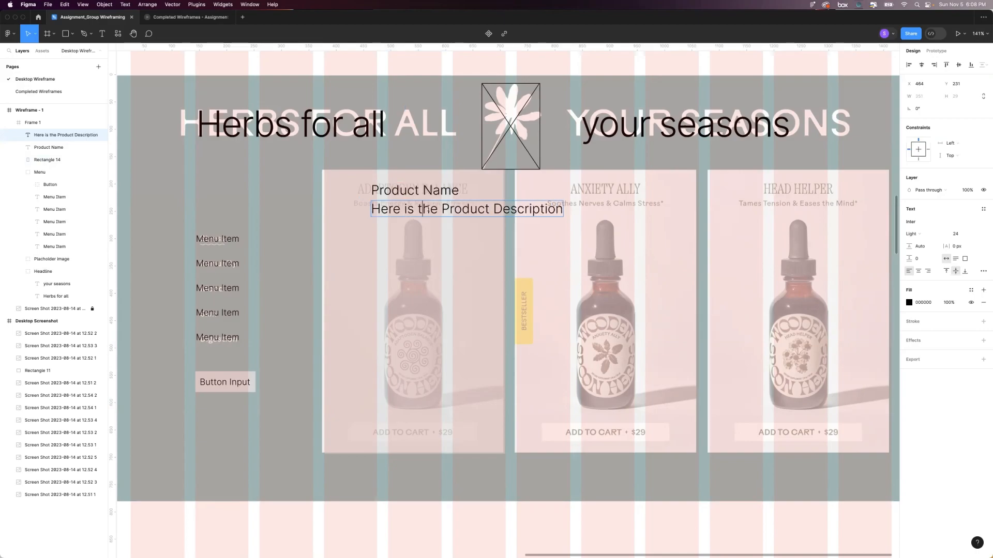
Set the font size of the product description text to 14.
key("super+a")
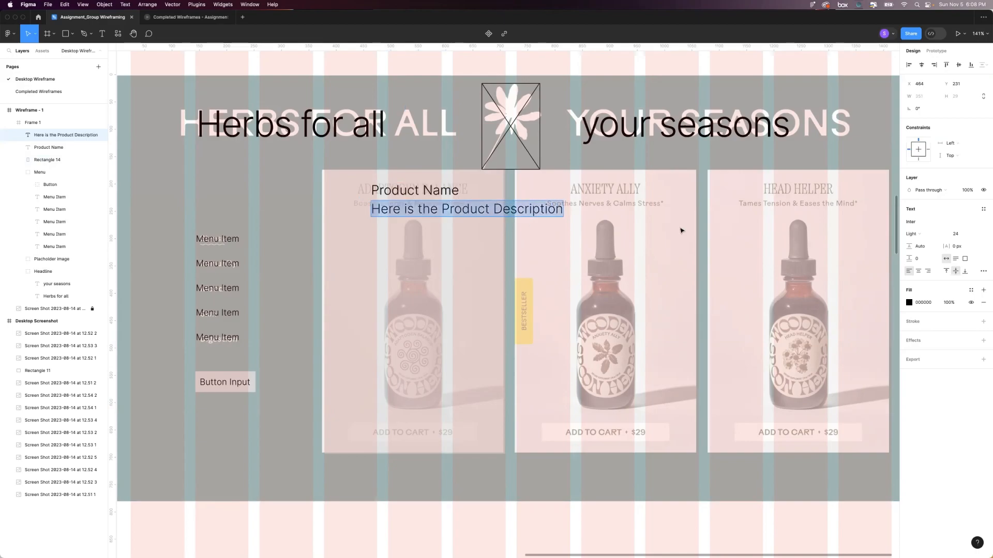
left_click(960, 234)
type("14")
key("Return")
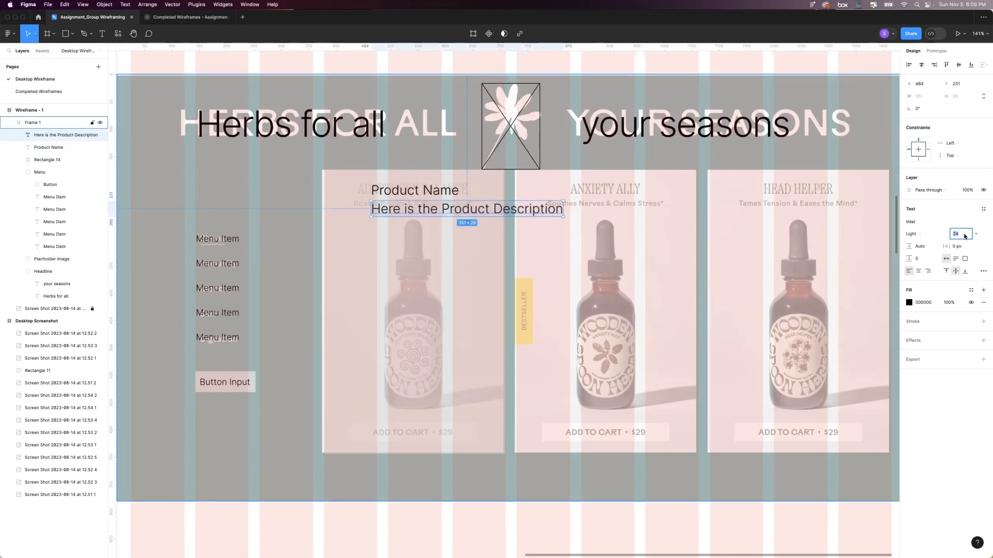
key("Down")
key("Up")
Move the description over the card's original subtitle line and align its horizontal center with the "Product Name" text.
mouse_move(434, 209)
left_mouse_down()
mouse_move(421, 213)
mouse_move(422, 204)
left_mouse_up()
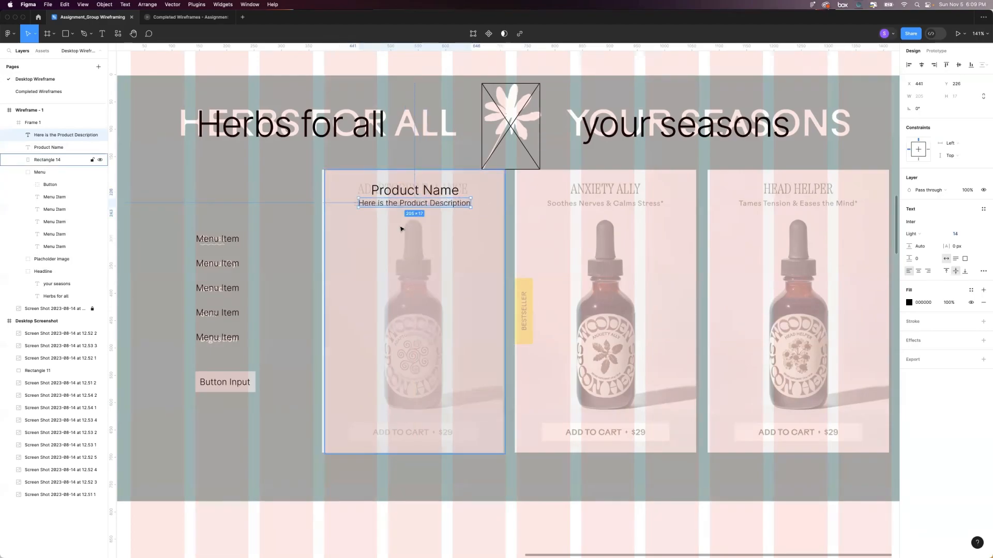
left_click(414, 195, "shift")
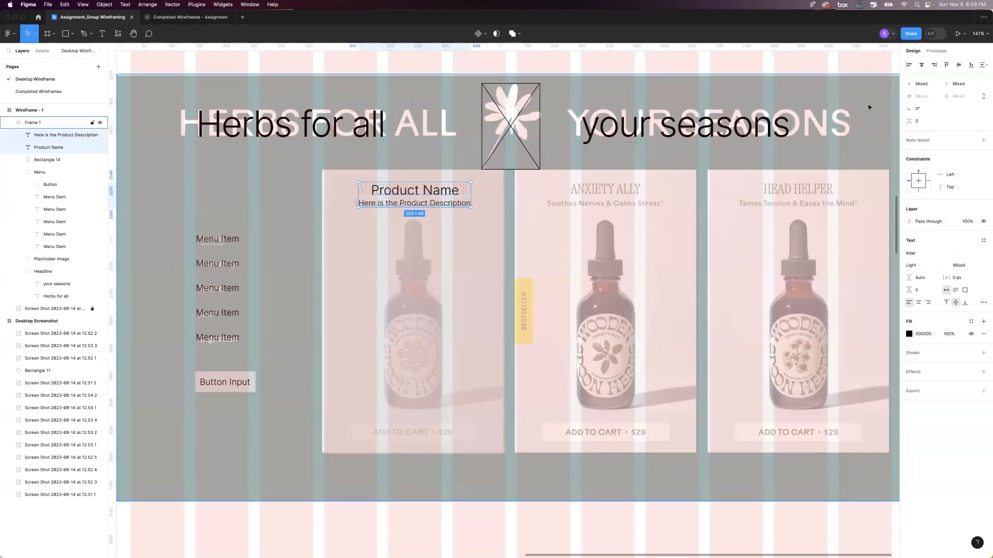
left_click(922, 66)
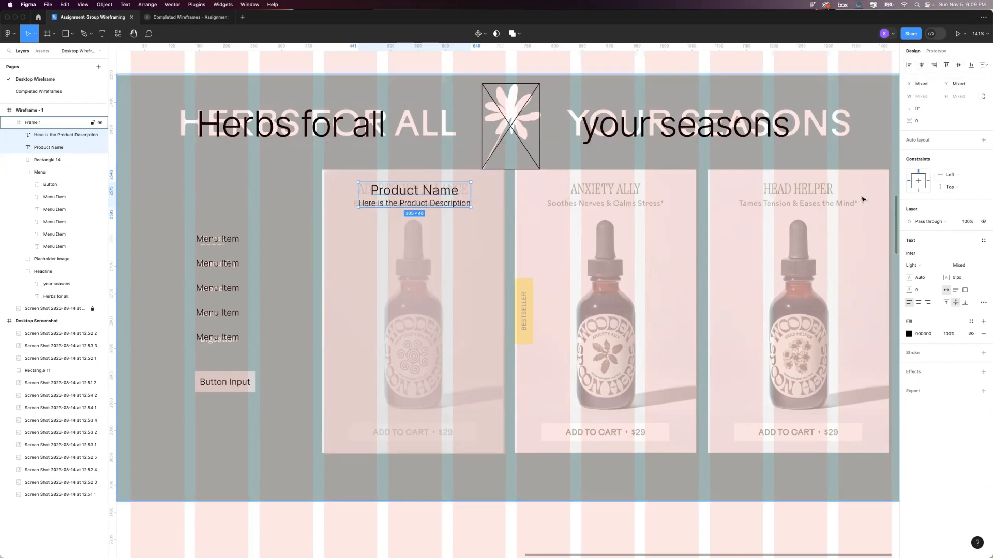
Duplicate the crossed placeholder image from the headline onto the first card's bottle and stretch it to about 279 by 348.
scroll(511, 296, "left", 2)
scroll(511, 296, "up", 1)
left_click(516, 256)
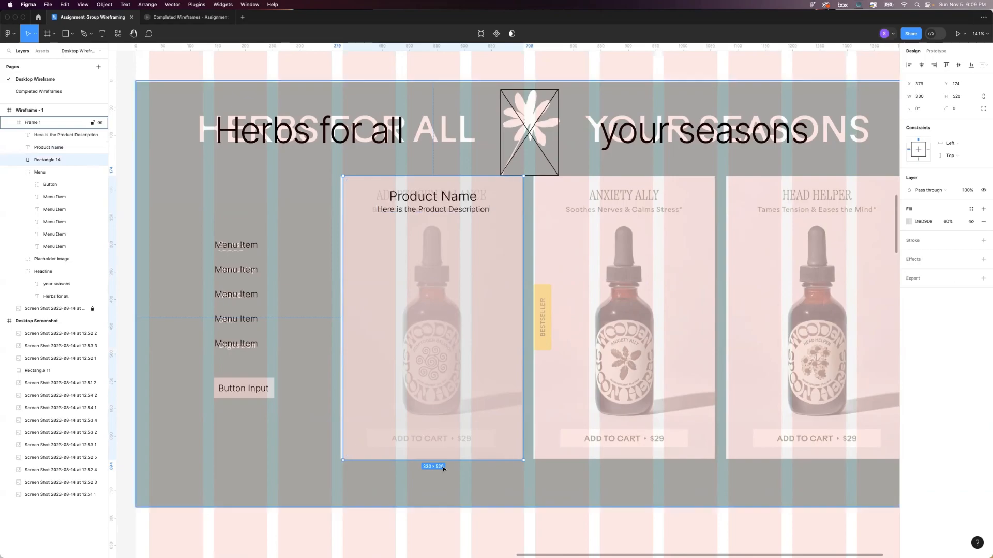
left_click(540, 120)
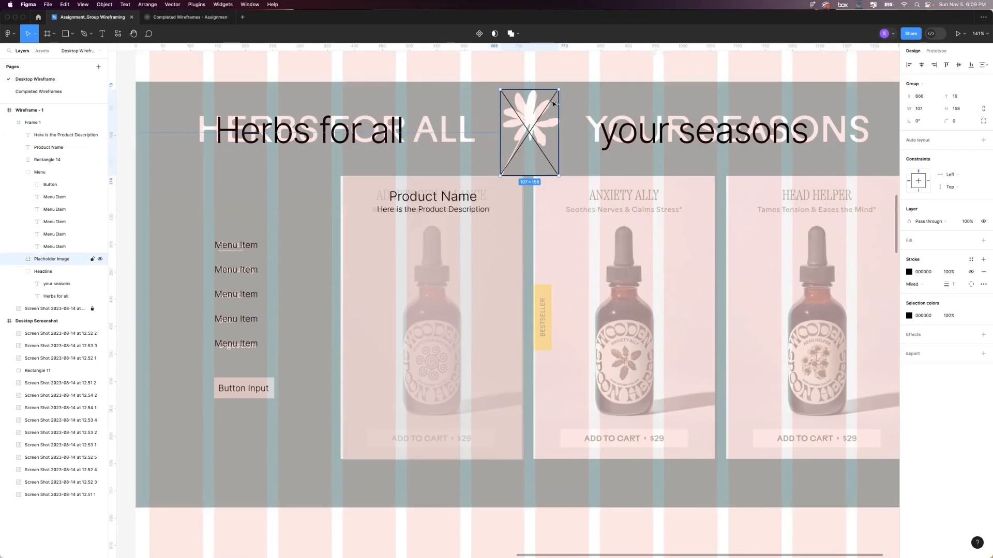
left_click_drag(552, 104, 453, 240)
left_click_drag(431, 314, 431, 417)
left_click_drag(460, 309, 510, 309)
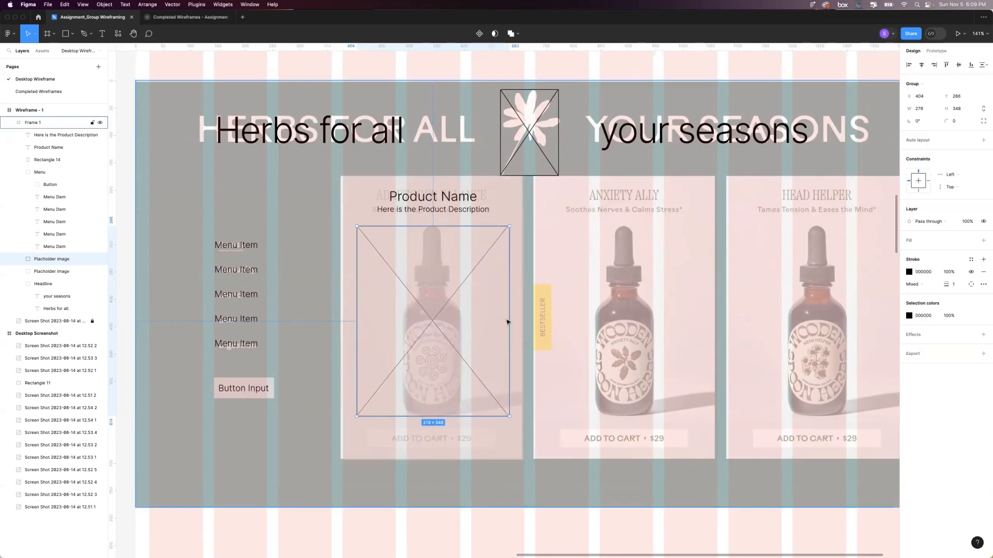
Set the card's placeholder image to 280 by 350 and center it horizontally on the card rectangle.
left_click(919, 108)
key("Tab")
type("350")
key("Return")
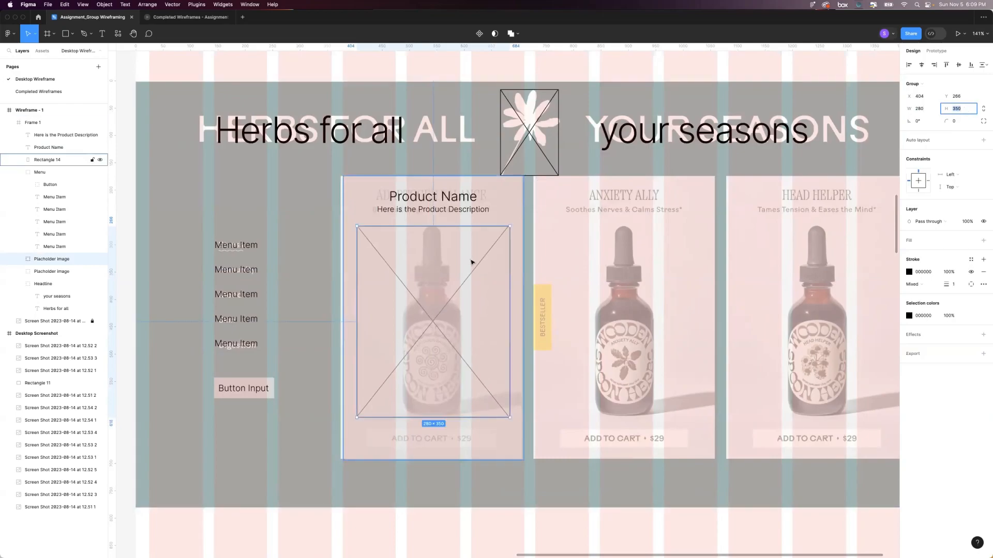
left_click(517, 212, "shift")
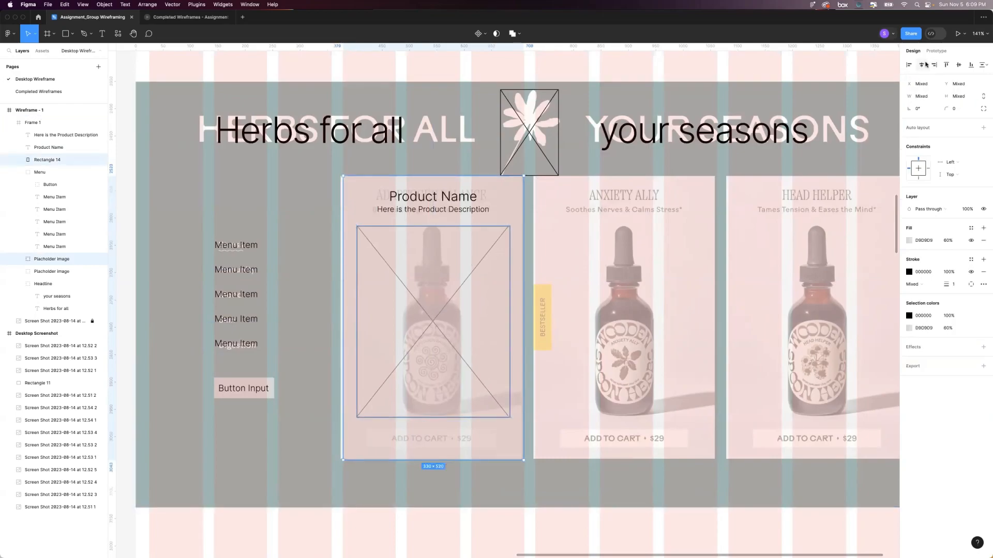
left_click(660, 76)
Copy the menu's Button group into Frame 1 and place the copy over the first card's "Add to cart" button.
scroll(661, 76, "left", 1)
scroll(661, 76, "down", 1)
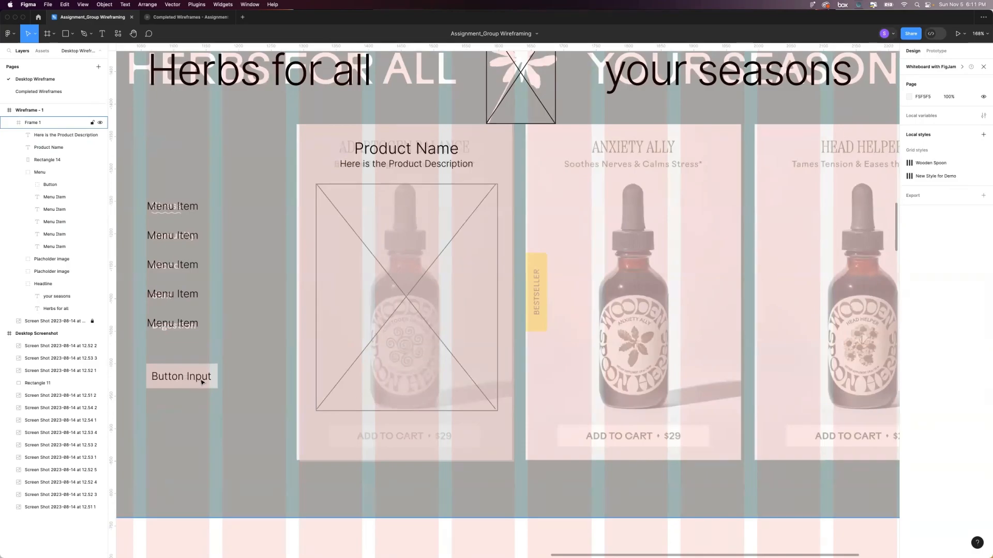
left_click(174, 382)
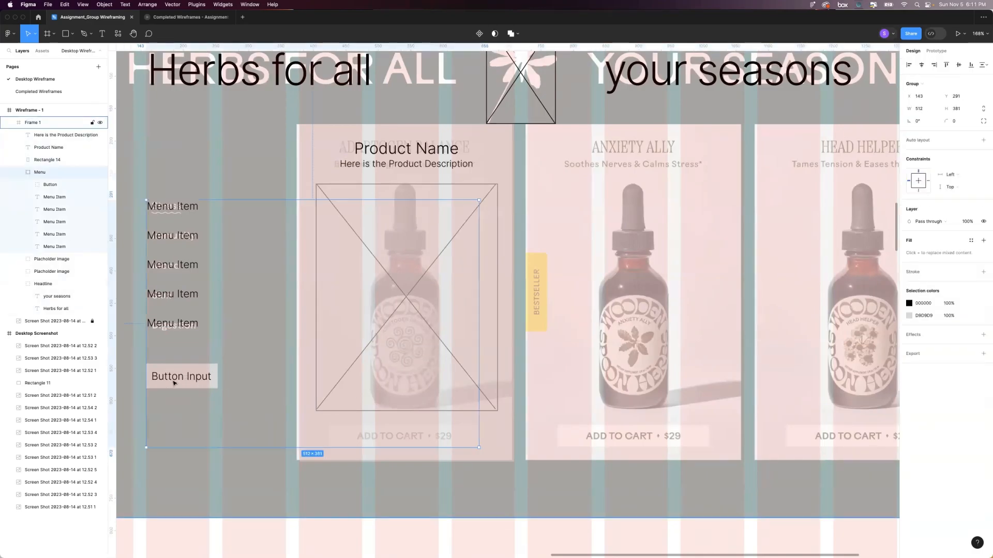
left_click(174, 381)
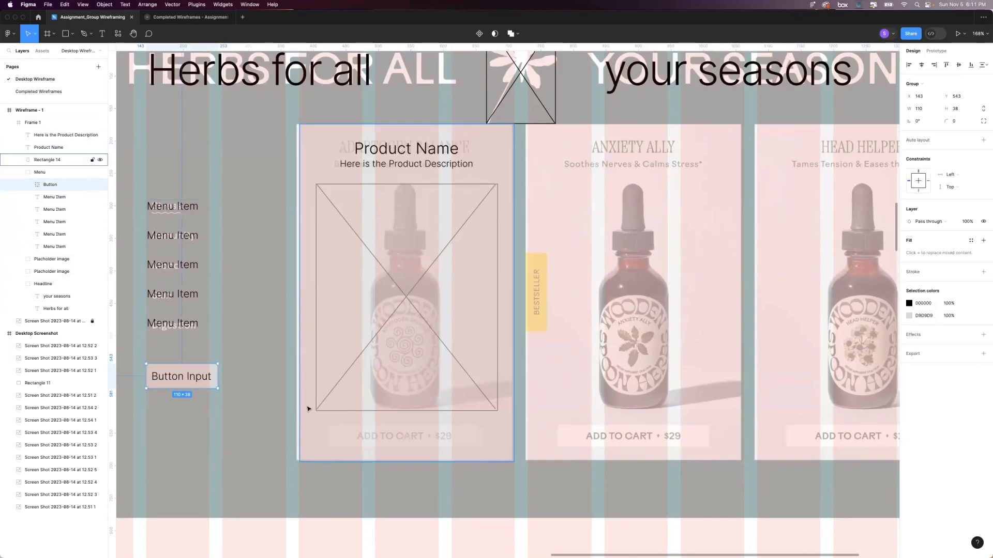
left_click(329, 428)
key("super+v")
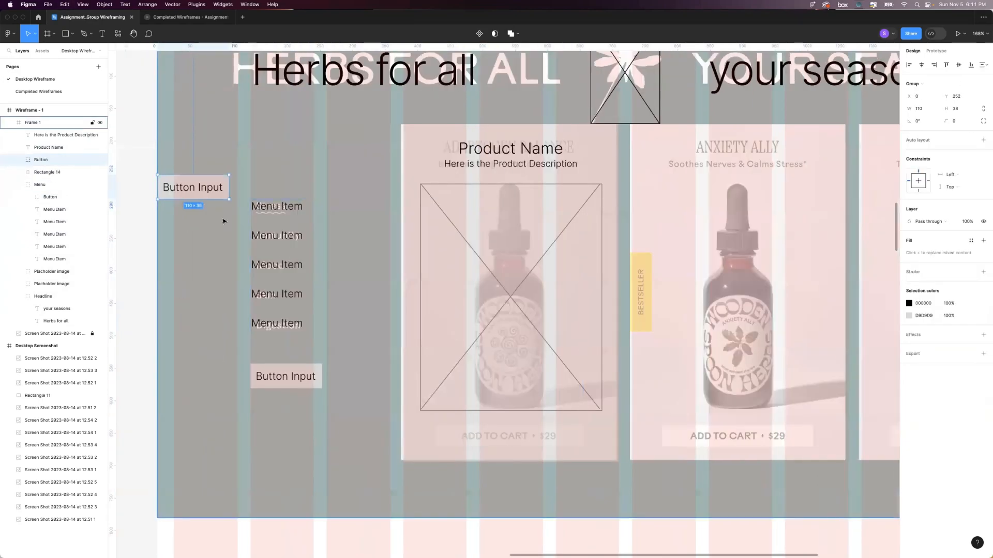
left_click_drag(194, 192, 513, 441)
scroll(513, 441, "right", 3)
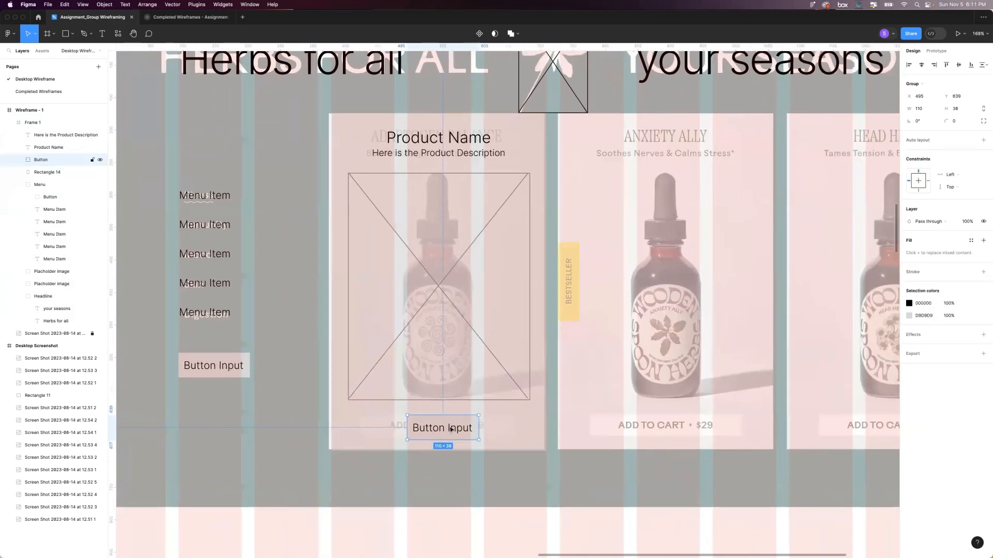
left_click_drag(452, 430, 452, 427)
Widen the background rectangle inside the card's Button group to 280, matching both edges of the placeholder image.
left_click(17, 162)
left_click(52, 185)
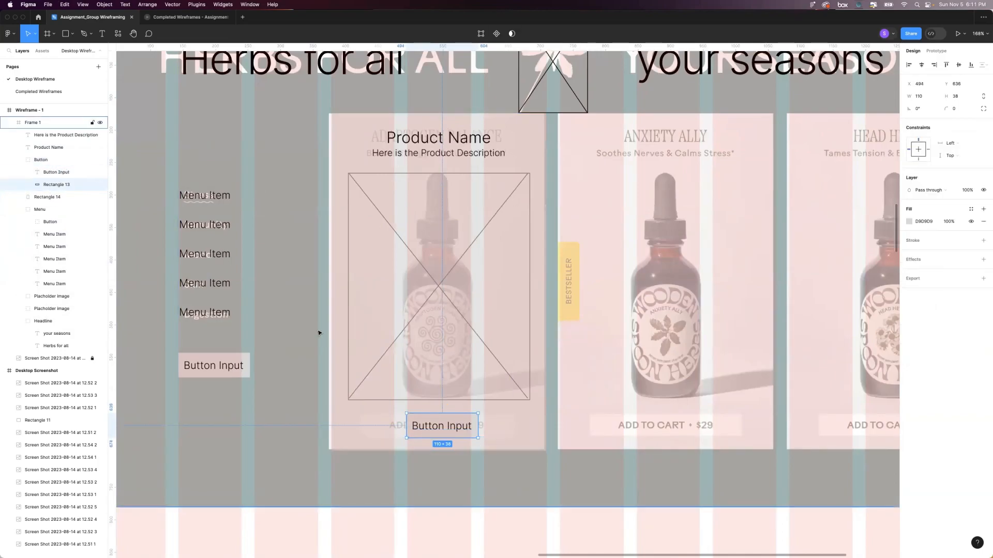
left_click_drag(479, 424, 529, 421)
left_click_drag(354, 422, 348, 422)
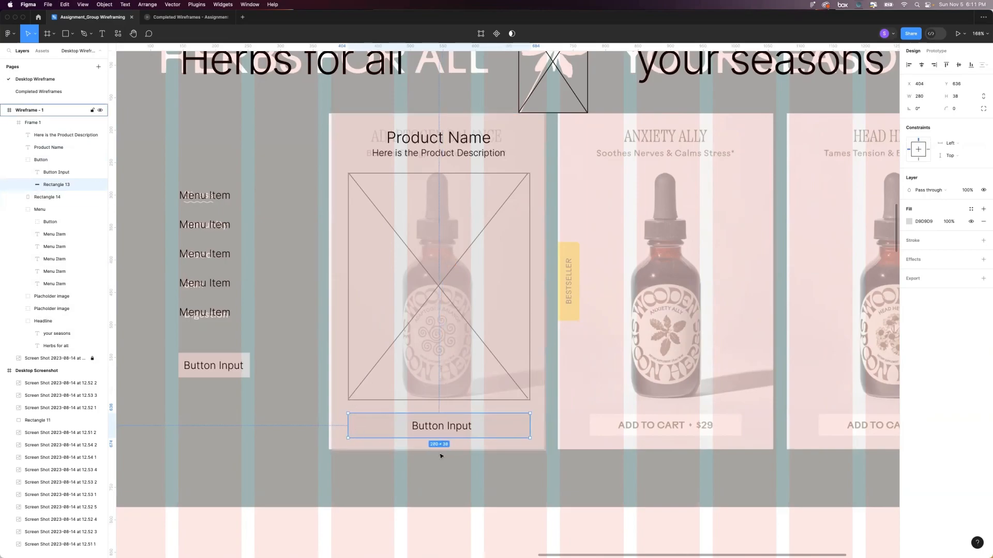
Select the card's whole Button group and nudge it up to Y 631, closer to the placeholder image.
scroll(362, 429, "right", 2)
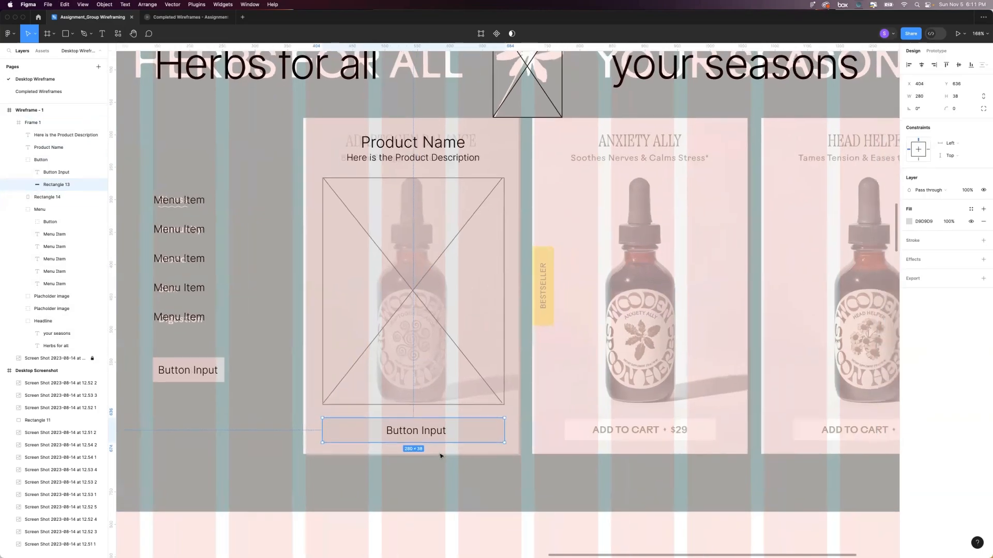
left_click(18, 160)
left_click(49, 160)
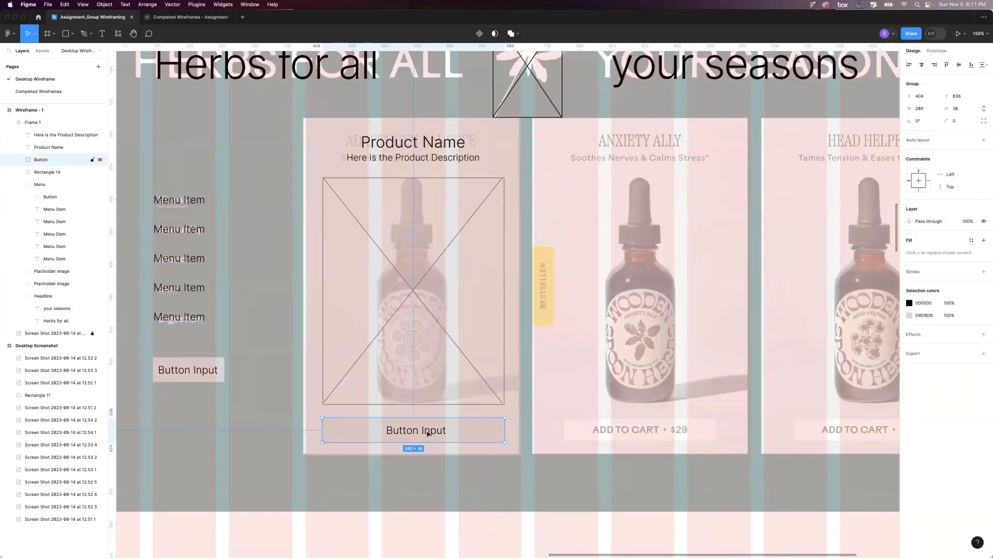
scroll(398, 417, "down", 3)
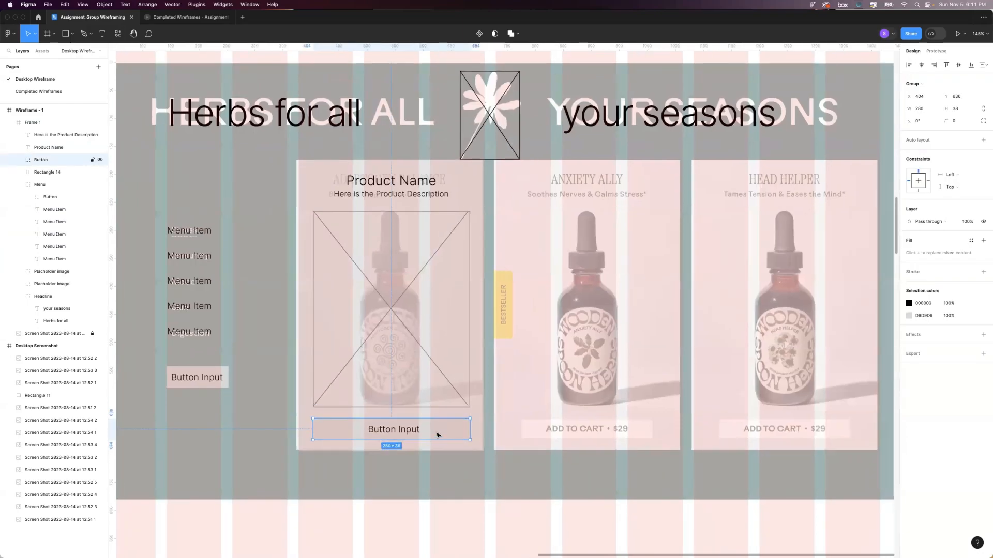
key("Up")
key("Up")
key("Up")
key("Up")
key("Up")
scroll(439, 438, "right", 1)
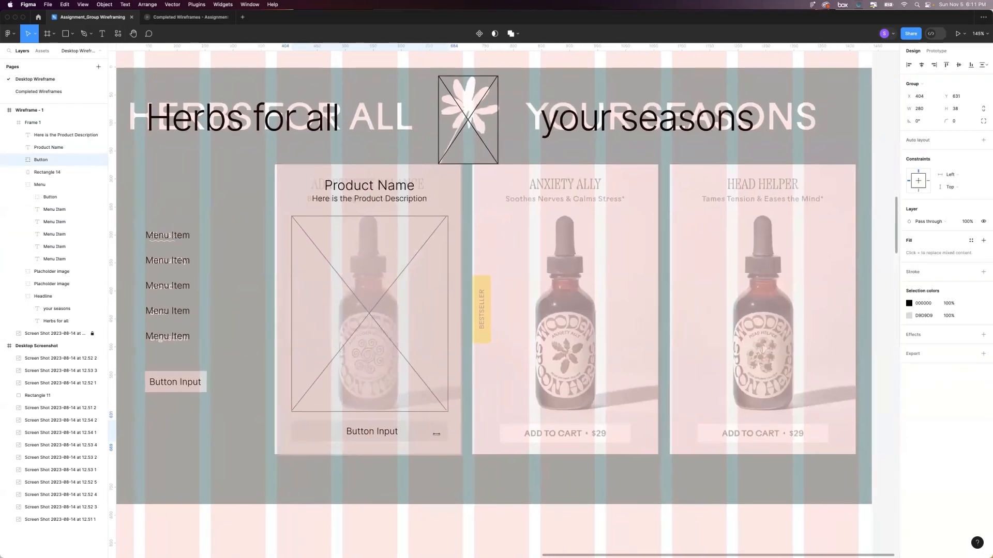
scroll(437, 435, "down", 1)
scroll(436, 436, "down", 2)
scroll(439, 436, "left", 2)
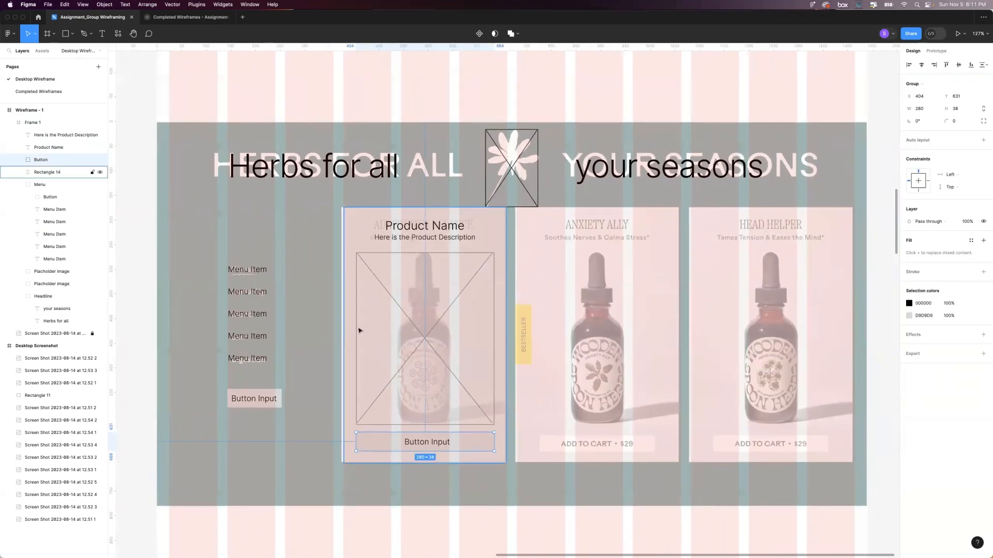
Rename Frame 1 as "Shop Section".
left_click(185, 102)
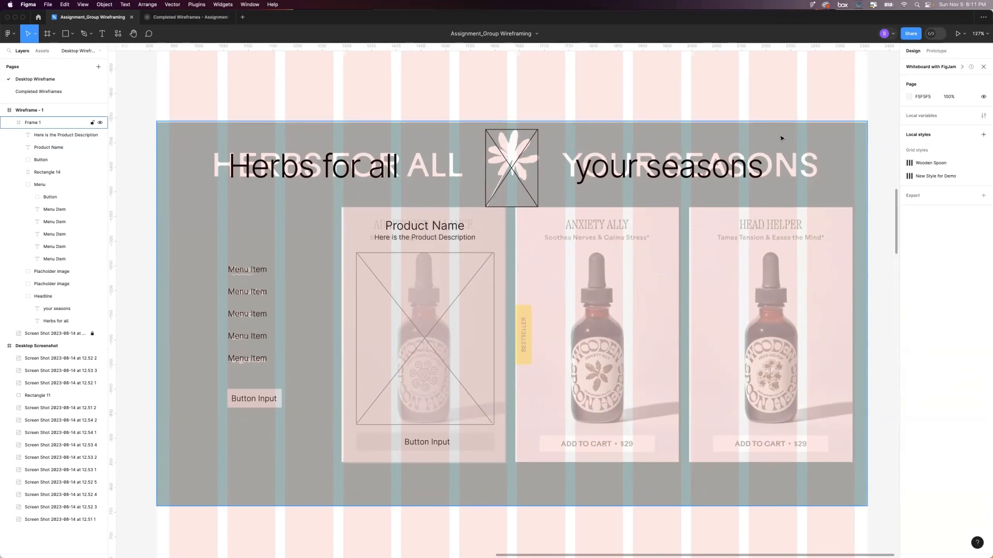
left_click(769, 147)
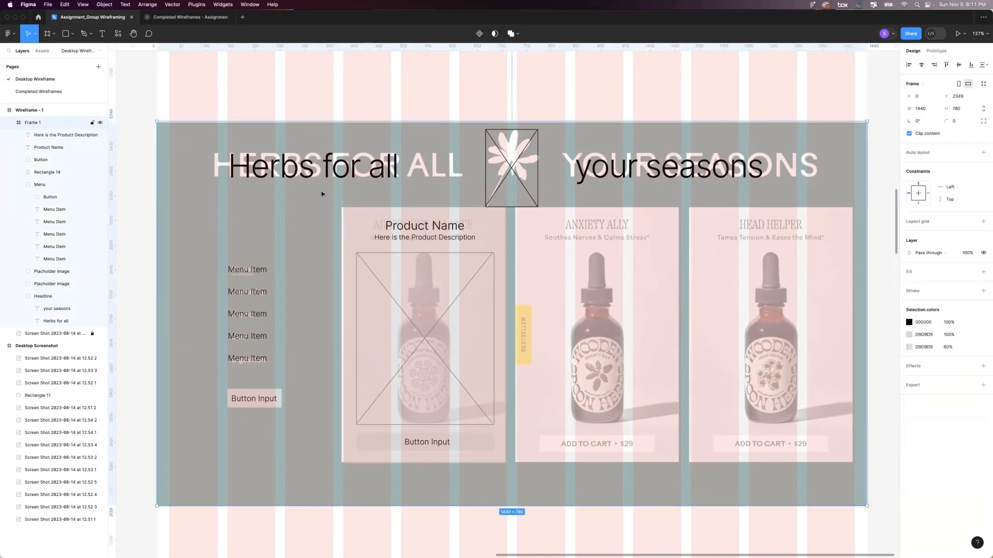
double_click(34, 123)
type("Shop Section")
key("Return")
Add a white FFFFFF fill to the Shop Section frame and toggle its visibility to compare against the reference screenshot.
left_click(983, 273)
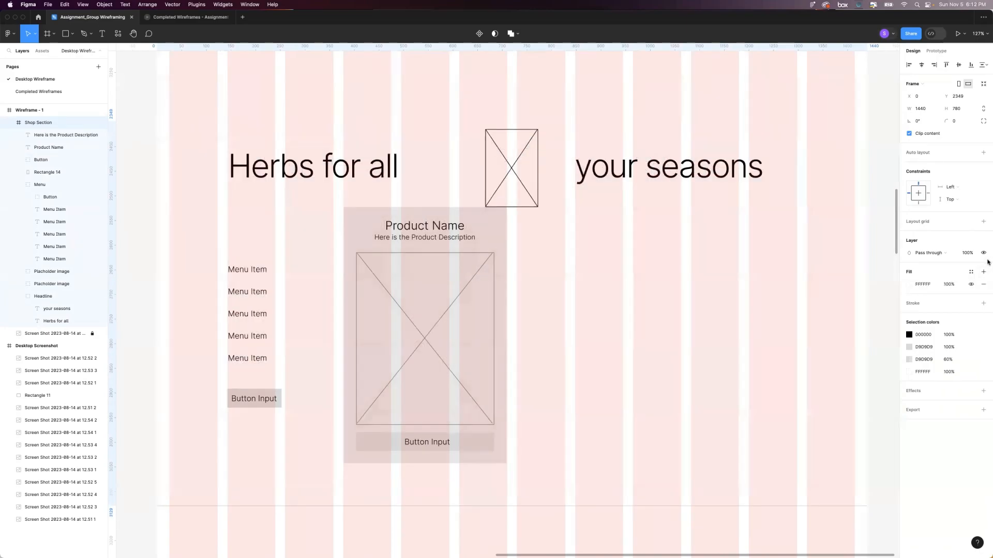
left_click(910, 284)
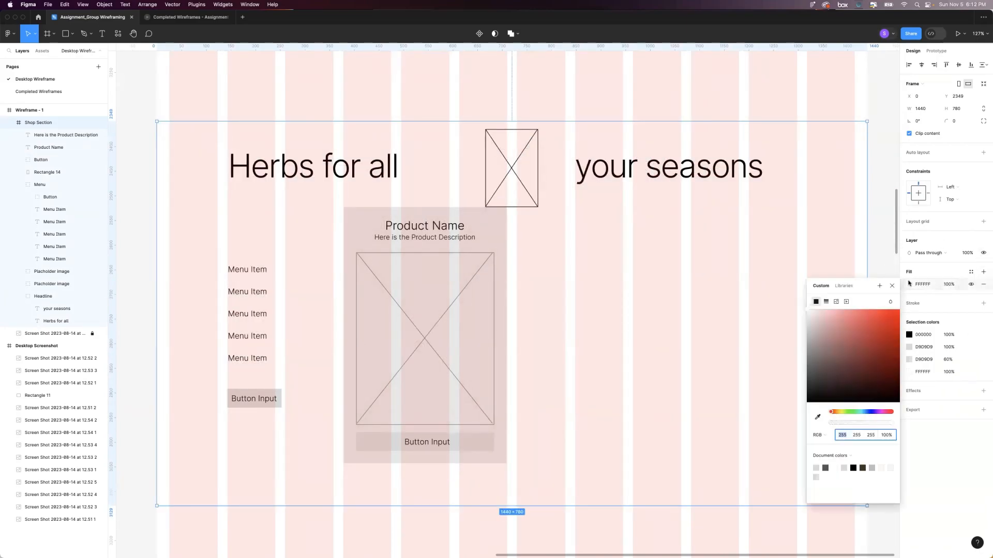
left_click(940, 271)
left_click(970, 284)
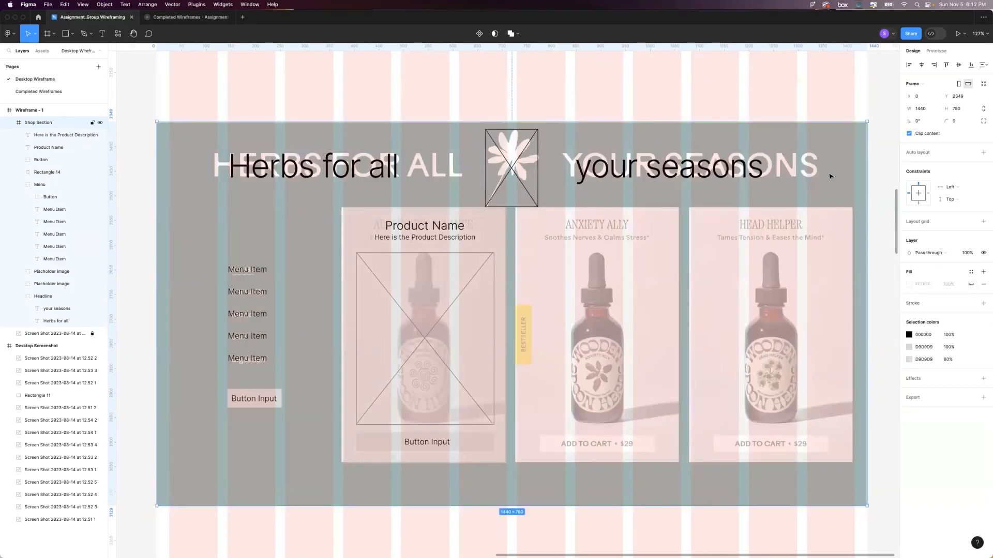
left_click(971, 284)
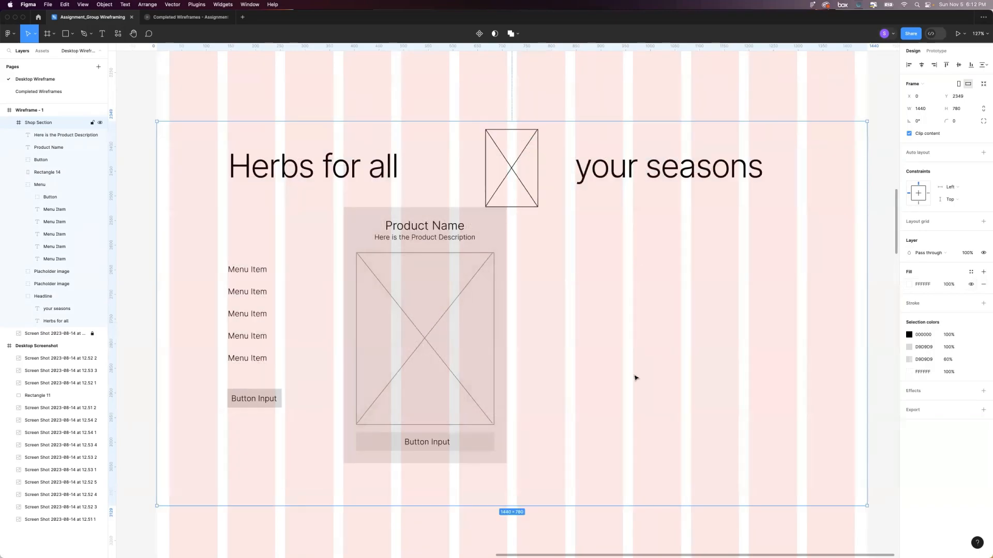
scroll(492, 268, "down", 1)
scroll(600, 258, "right", 1)
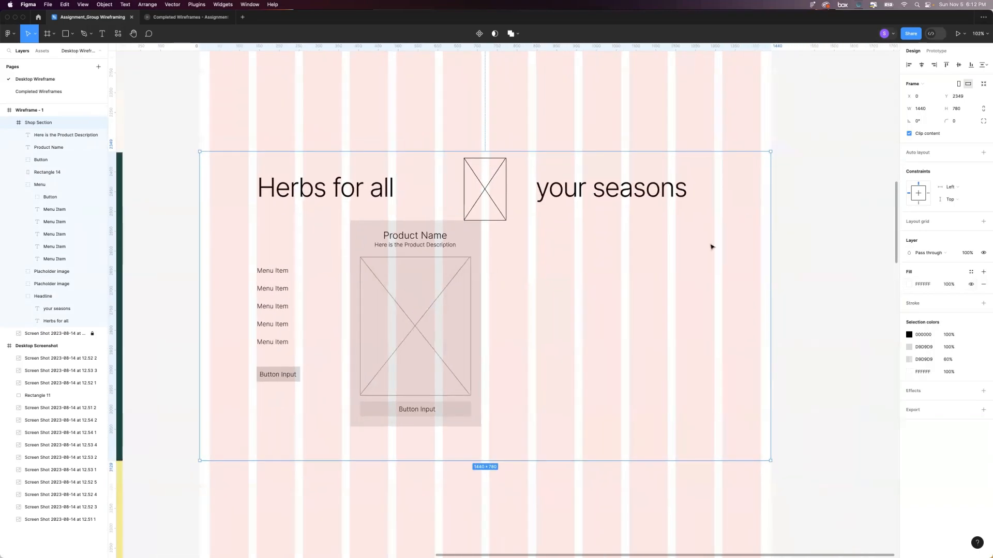
scroll(765, 254, "left", 1)
left_click(832, 257)
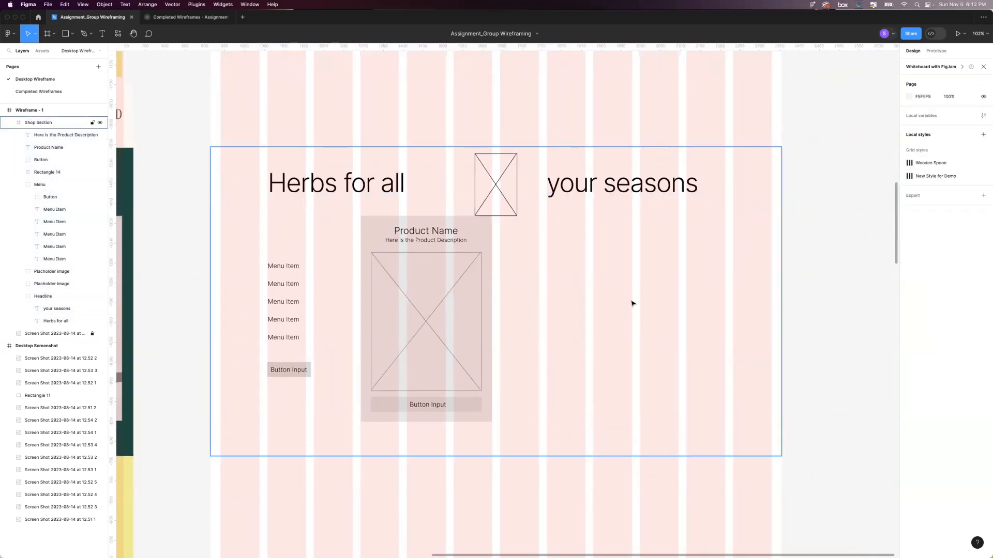
Set the Shop Section frame's fill opacity to 60%.
left_click(676, 260)
left_click(947, 286)
type("60")
key("Return")
left_click(850, 267)
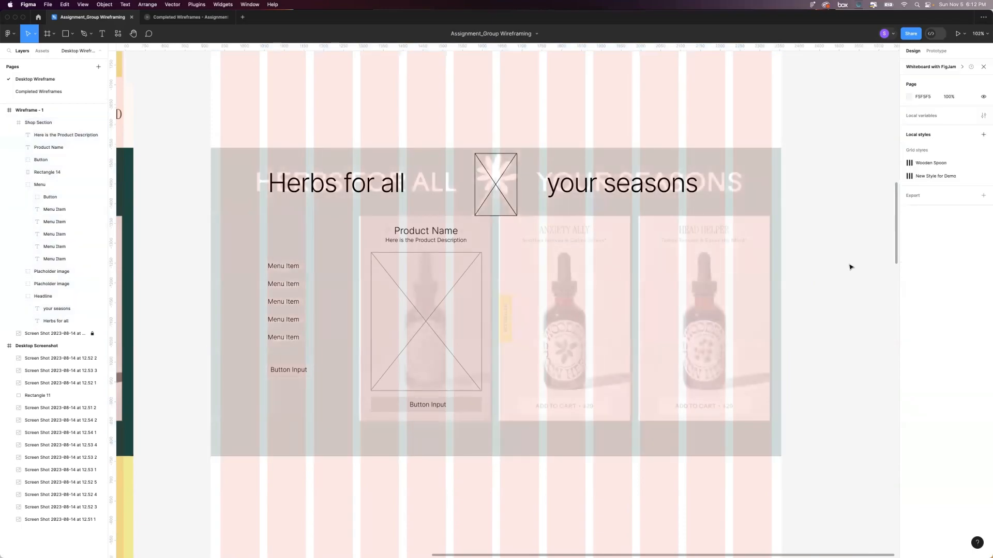
scroll(664, 279, "up", 3)
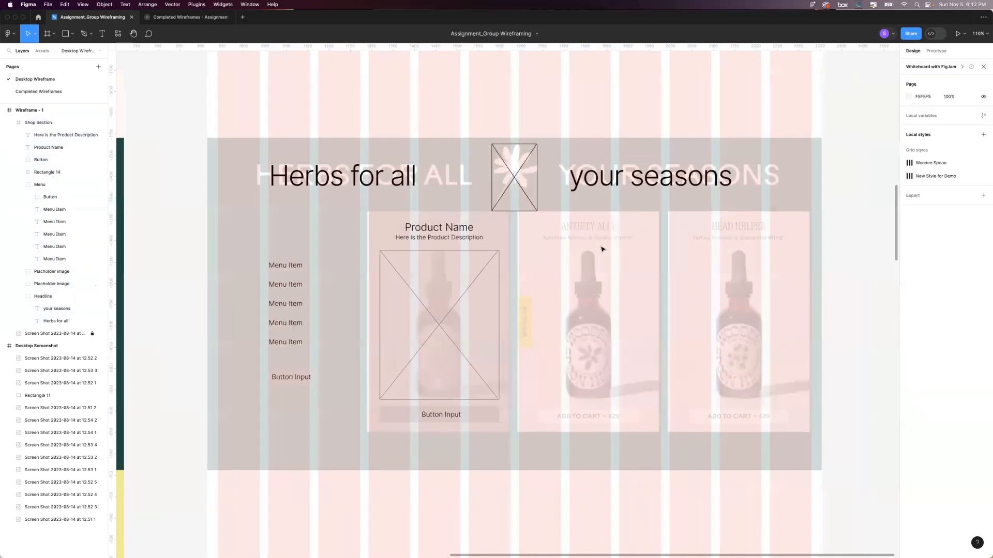
scroll(573, 252, "left", 1)
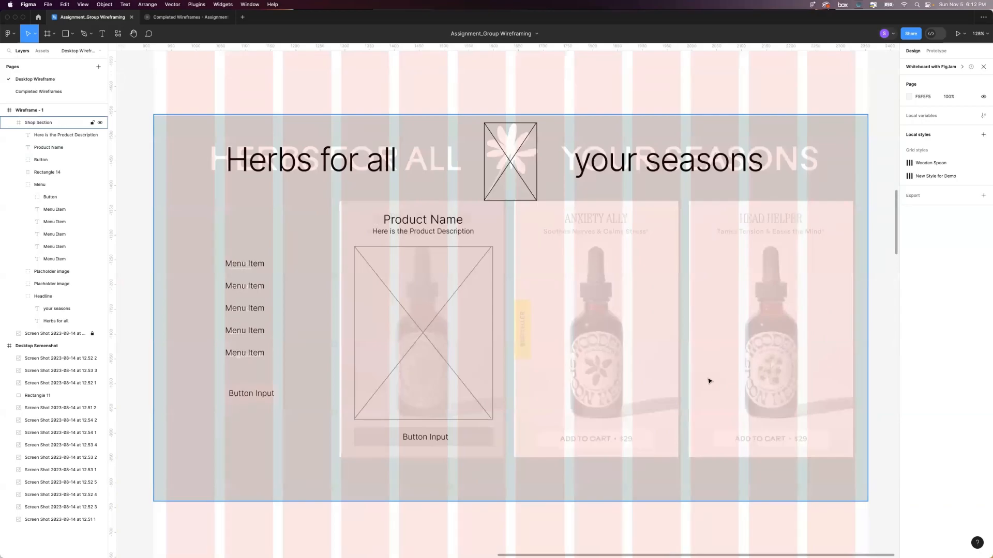
Group the card's background rectangle, product name, description, placeholder image and button.
left_click(371, 264)
left_click(445, 271)
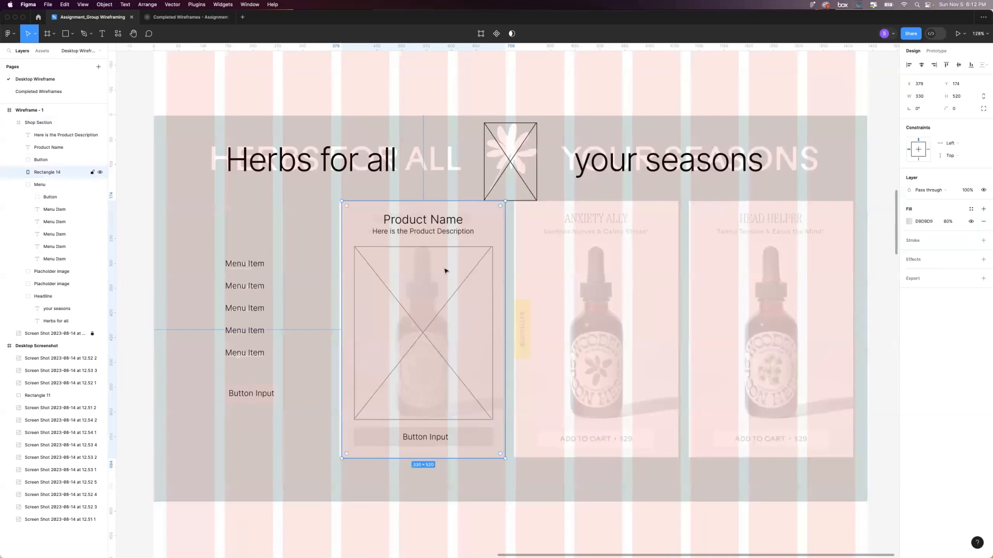
left_click(423, 221, "shift")
left_click(422, 233, "shift")
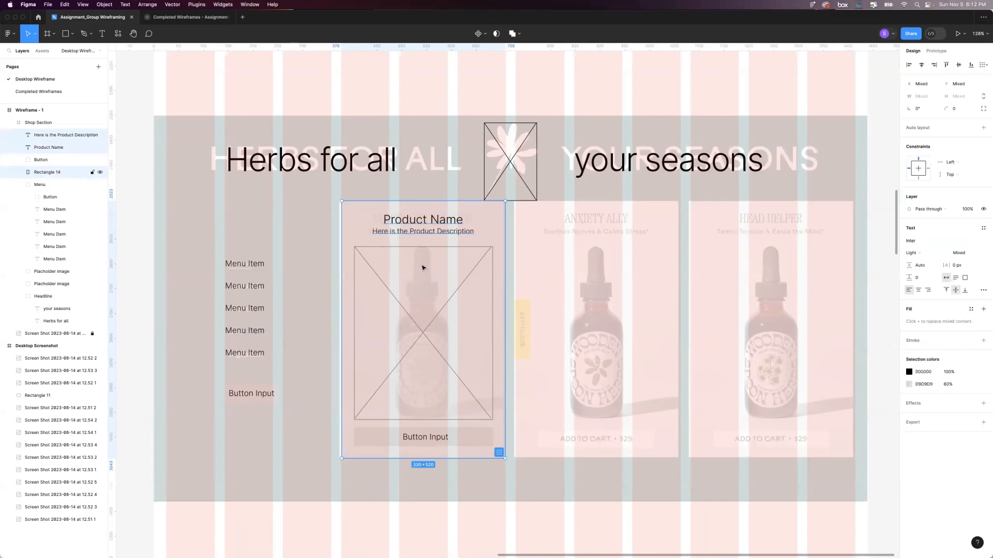
left_click(38, 161)
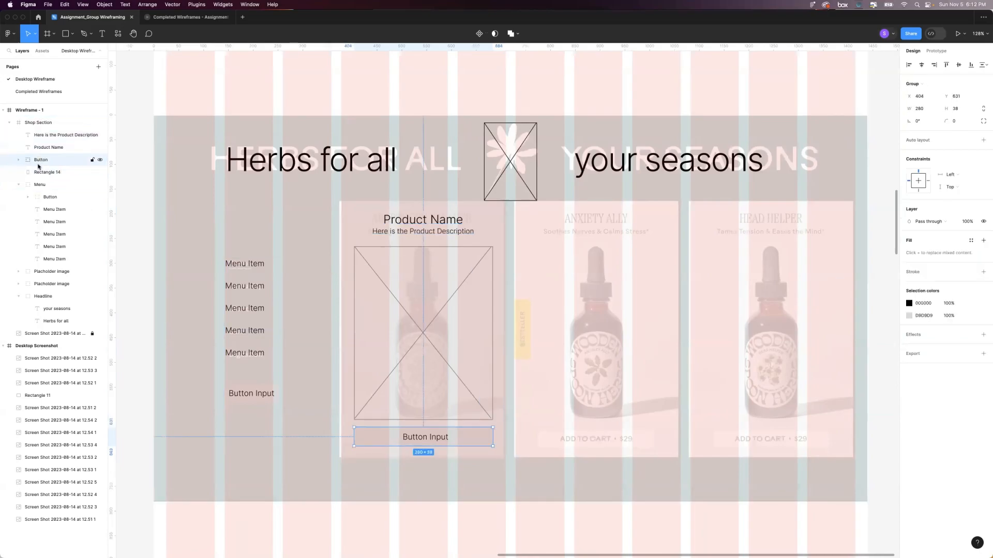
left_click(39, 172, "shift")
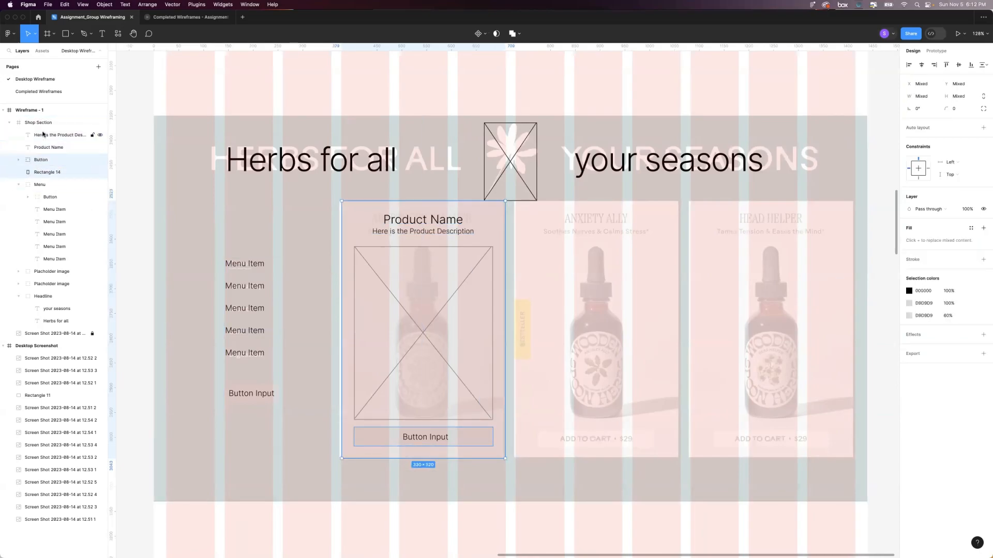
left_click(46, 272, "shift")
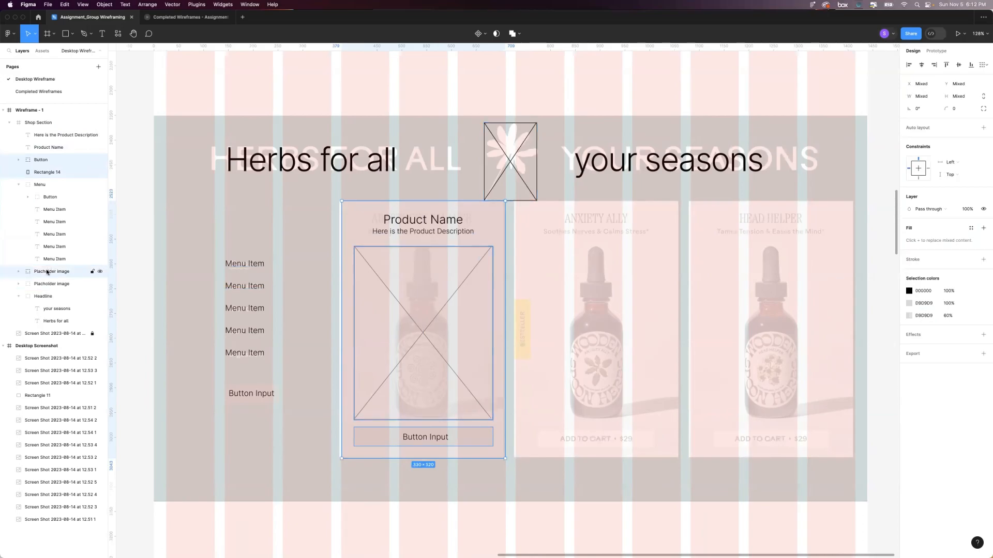
left_click(48, 147, "shift")
left_click(52, 135, "shift")
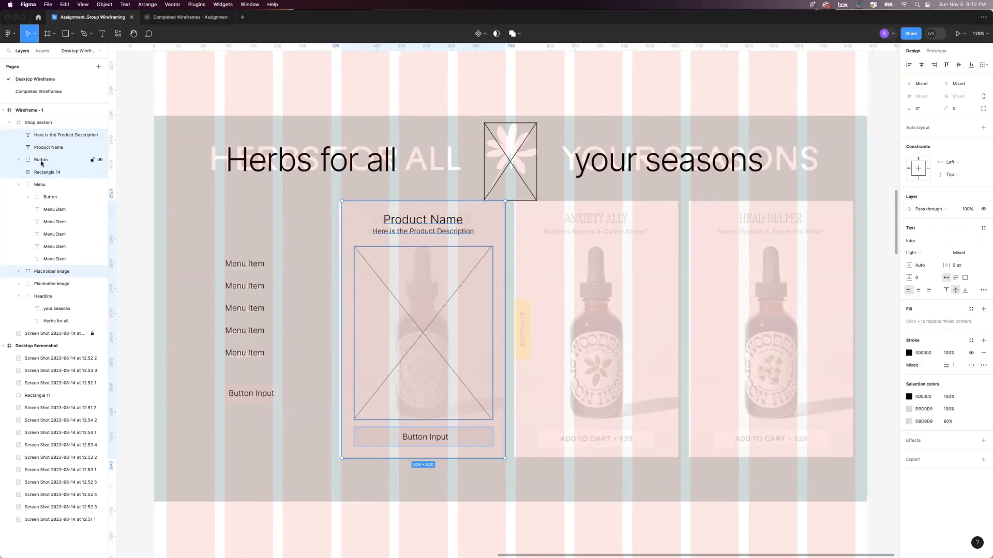
key("super+g")
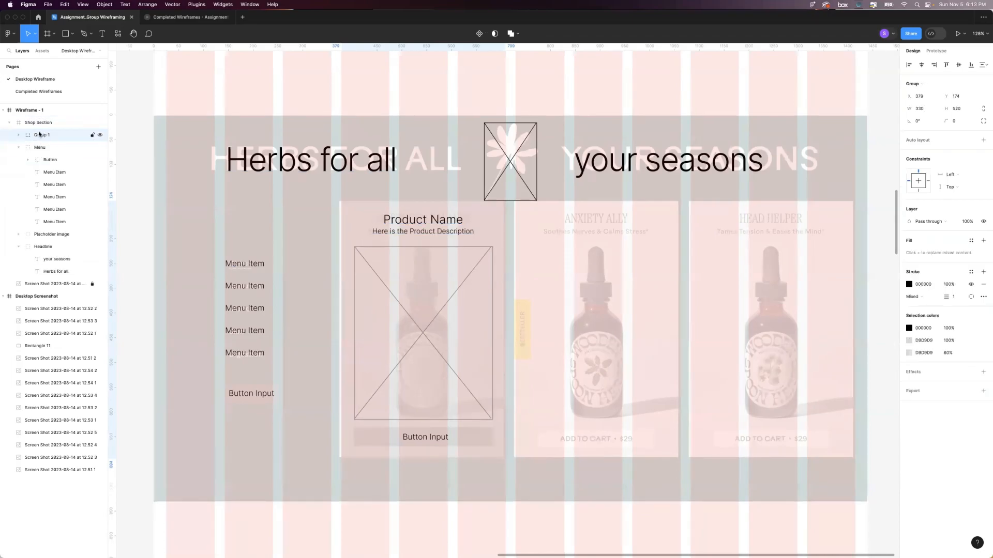
Rename the card group as "Product Card" and place copies of it over the second and third reference cards.
double_click(39, 134)
type("Produ")
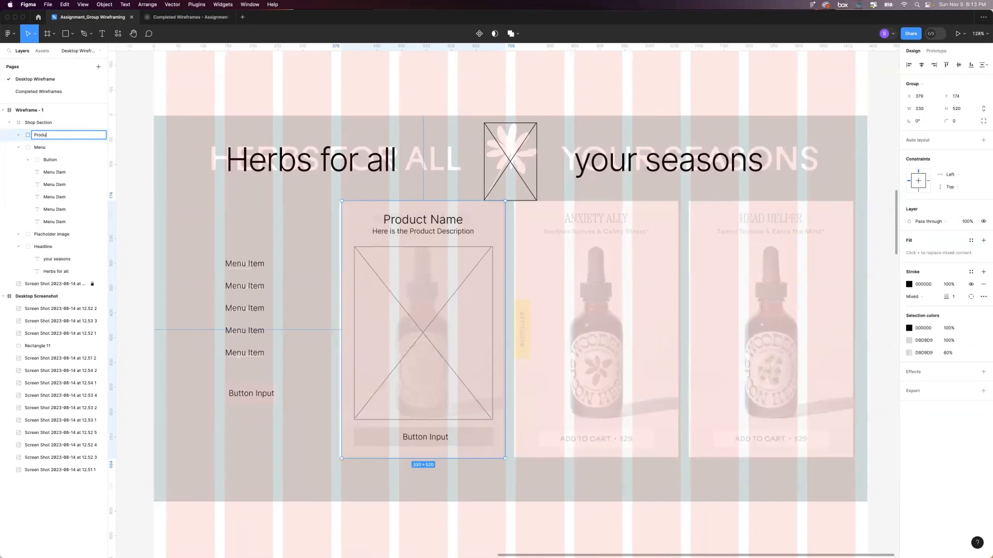
type("ct Card")
key("Return")
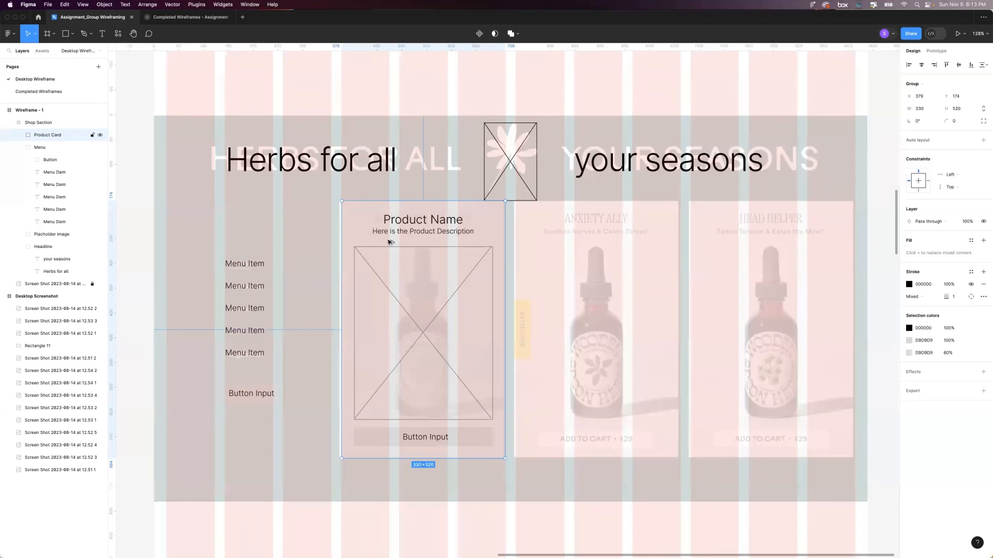
left_click_drag(390, 241, 740, 221)
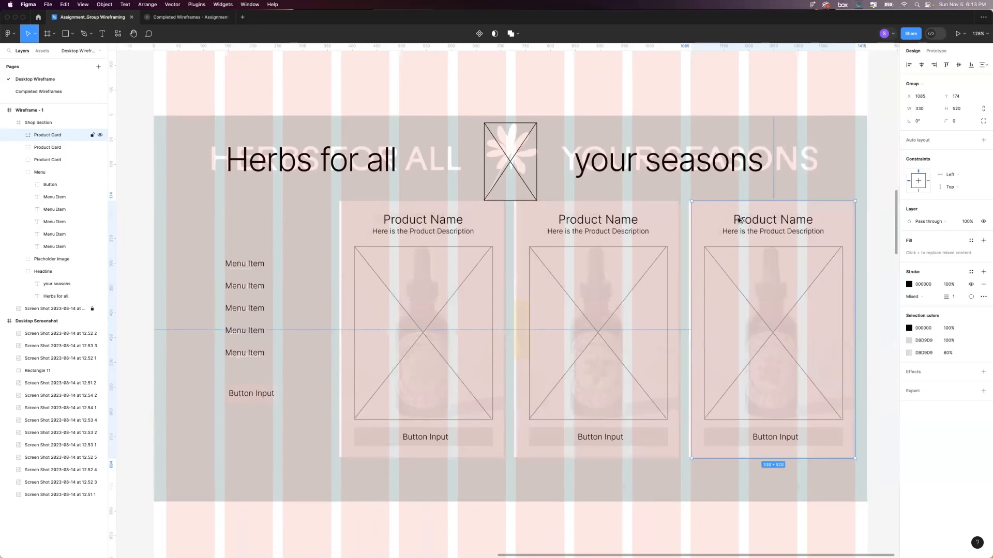
Restore the Shop Section frame's fill opacity to 100%.
left_click(333, 131)
left_click(949, 284)
type("100")
key("Return")
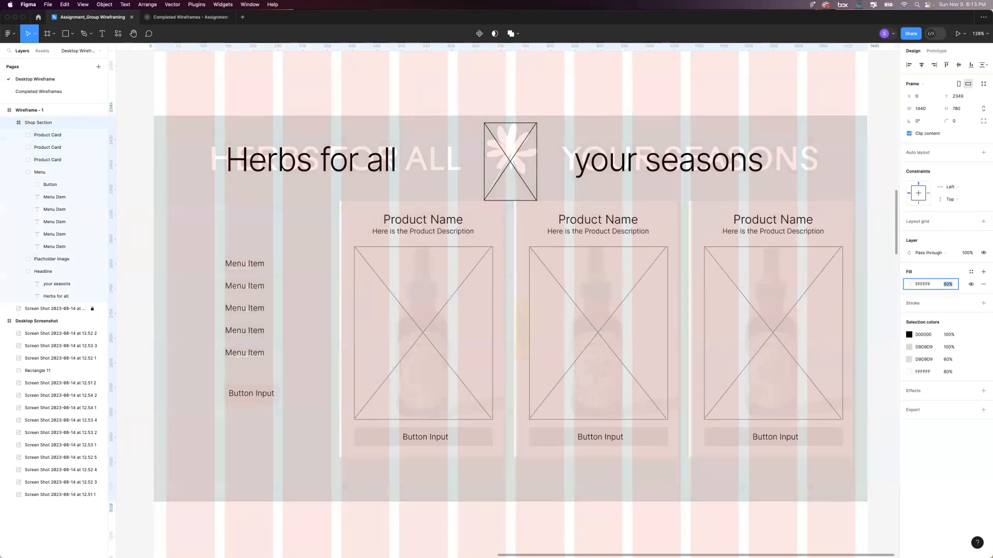
left_click(888, 280)
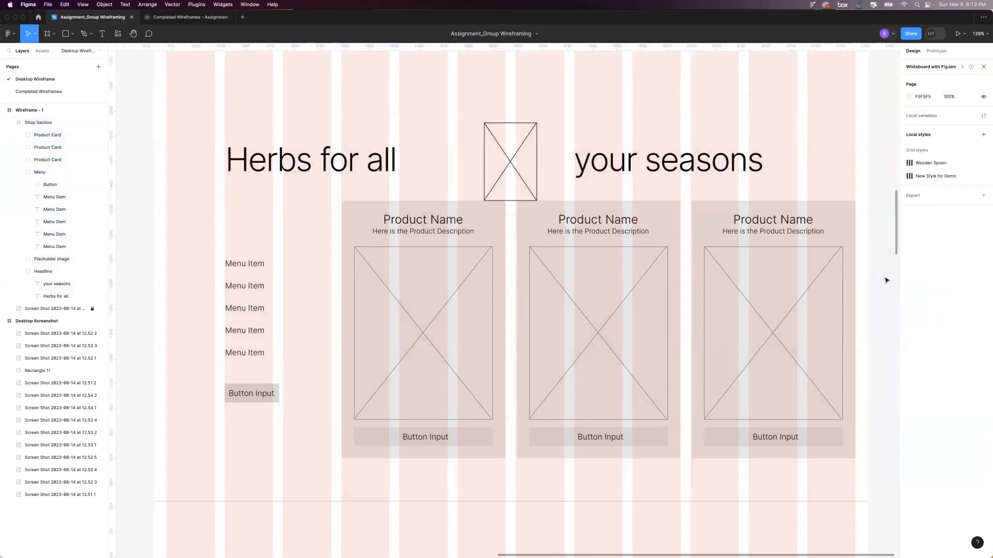
Change the Shop Section frame's fill to the light grey F6F6F6.
scroll(886, 280, "down", 2)
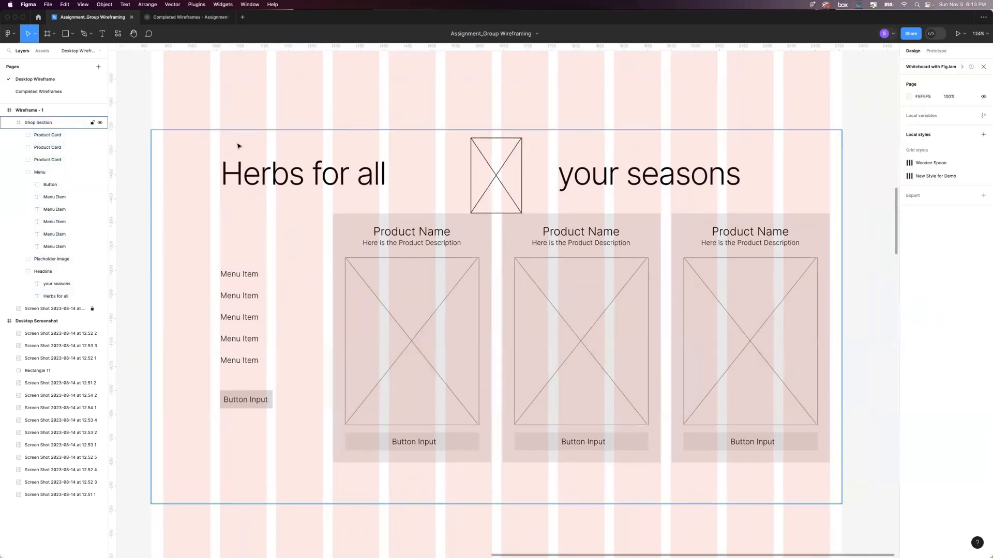
left_click(193, 148)
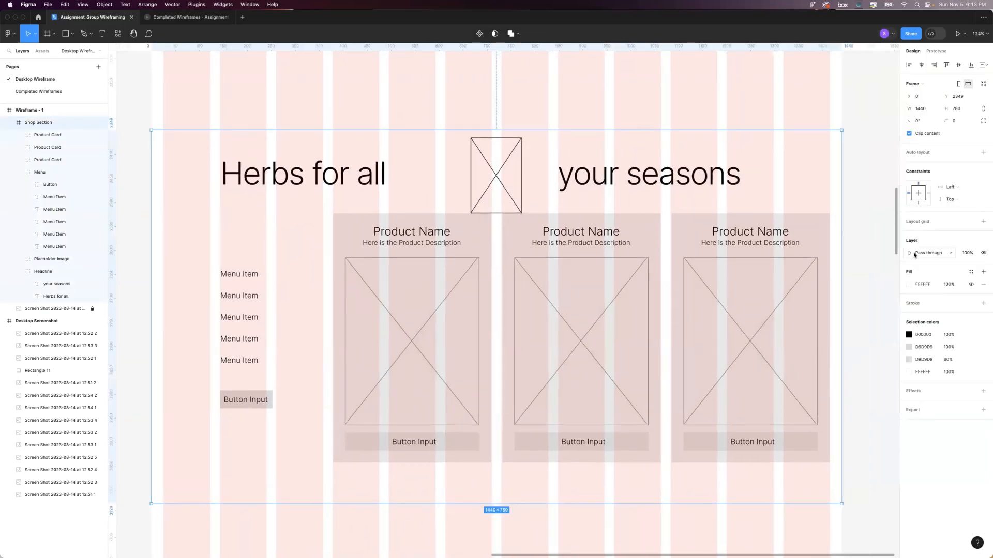
left_click(909, 285)
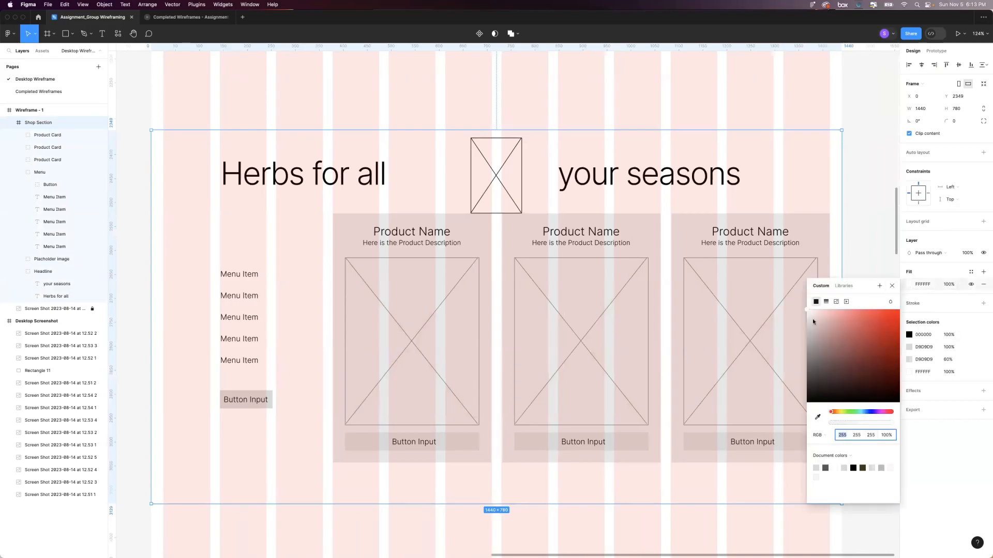
left_click_drag(813, 315, 806, 313)
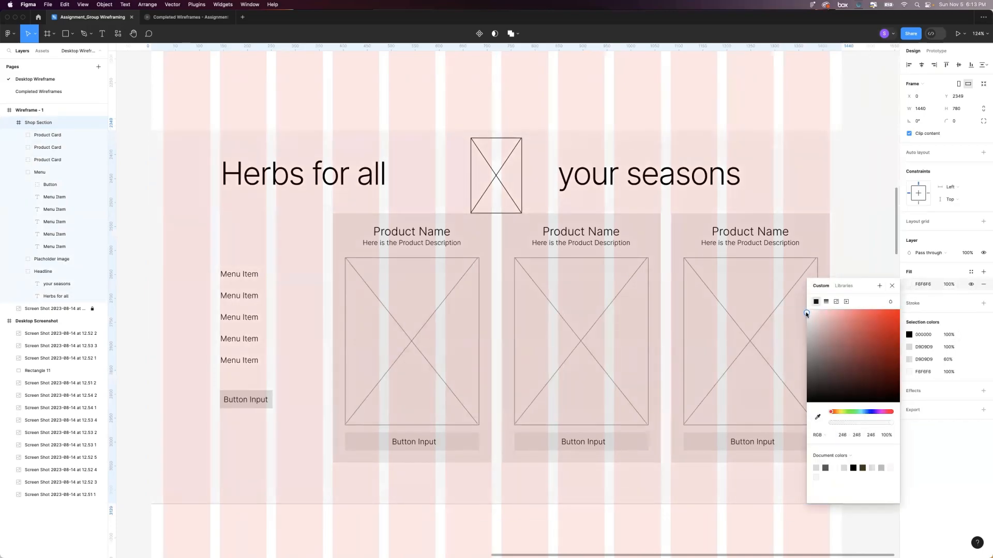
left_click(857, 205)
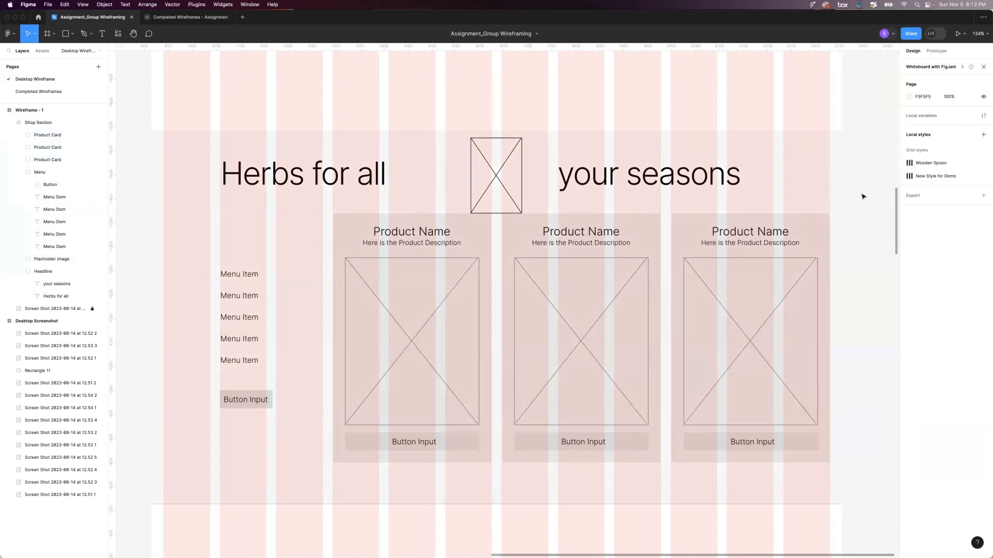
left_click(783, 160)
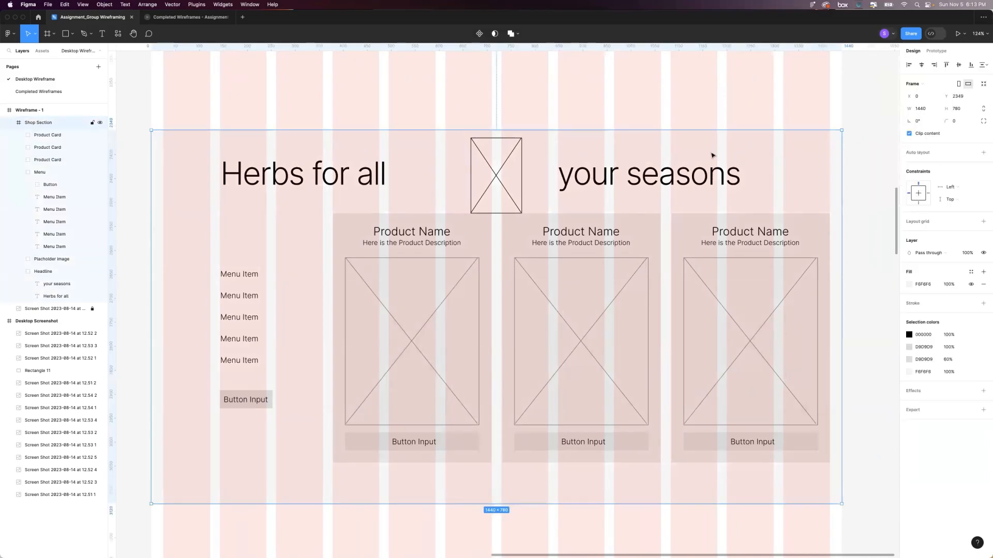
scroll(712, 155, "down", 5)
left_click(831, 158)
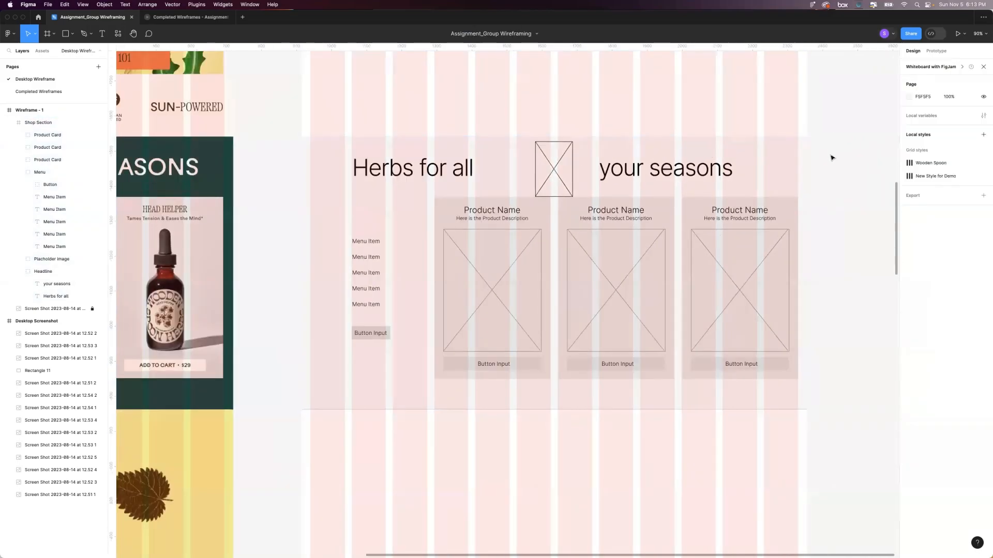
Hide the layout grids across the wireframe.
scroll(831, 158, "up", 1)
key("ctrl+g")
scroll(831, 158, "up", 2)
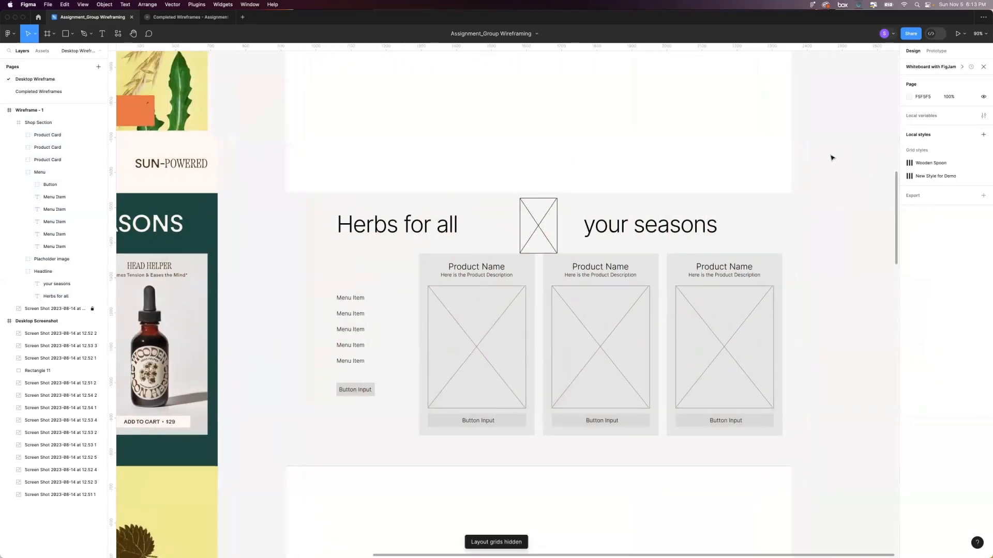
Compare the Shop Section wireframe with the matching "Herbs for all your seasons" section of the desktop screenshot.
scroll(831, 158, "down", 3)
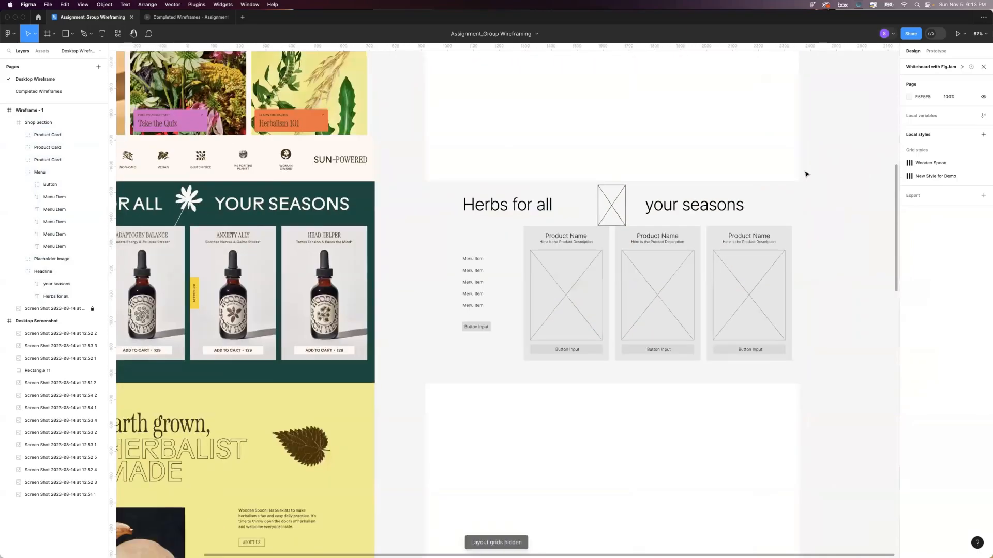
scroll(669, 244, "left", 4)
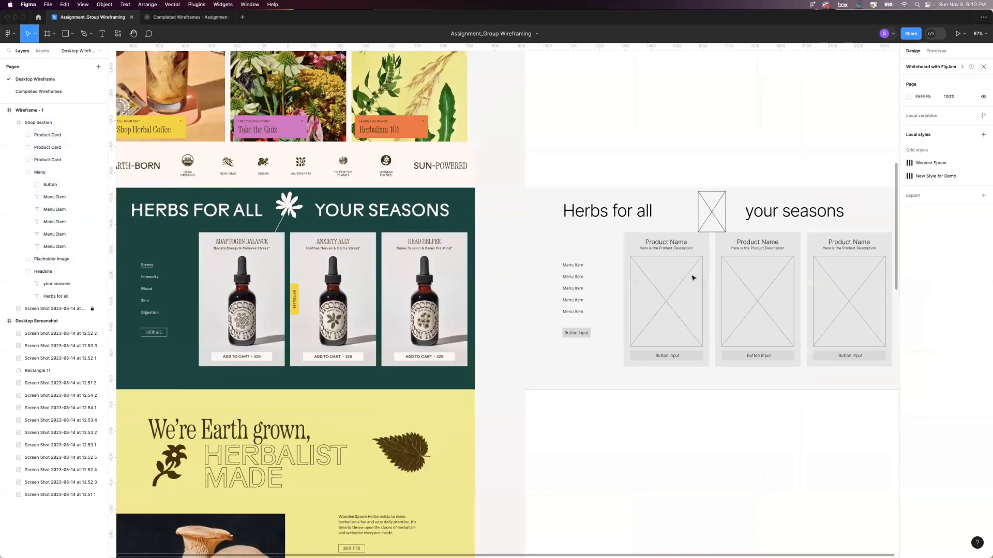
scroll(693, 277, "left", 1)
scroll(505, 308, "down", 3)
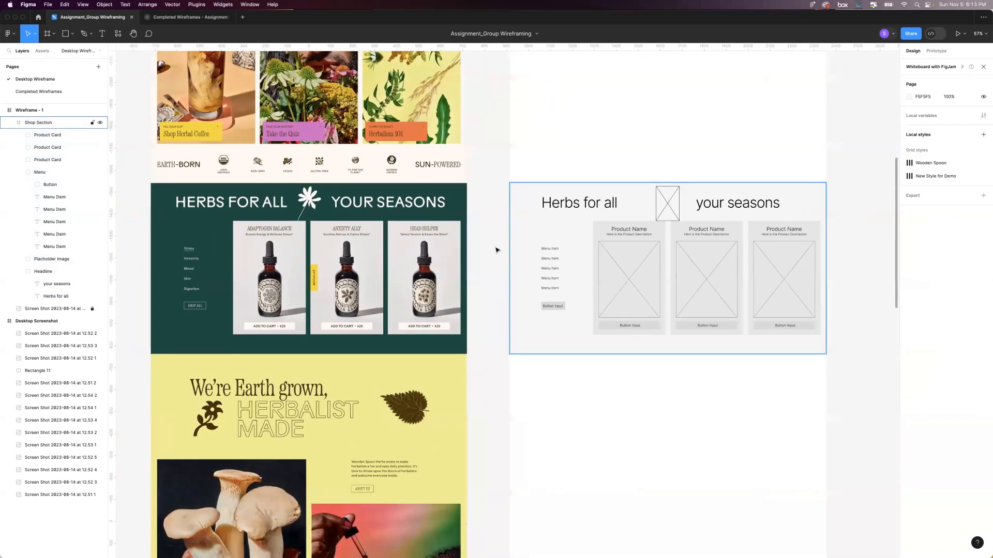
scroll(556, 278, "down", 5)
scroll(556, 278, "left", 2)
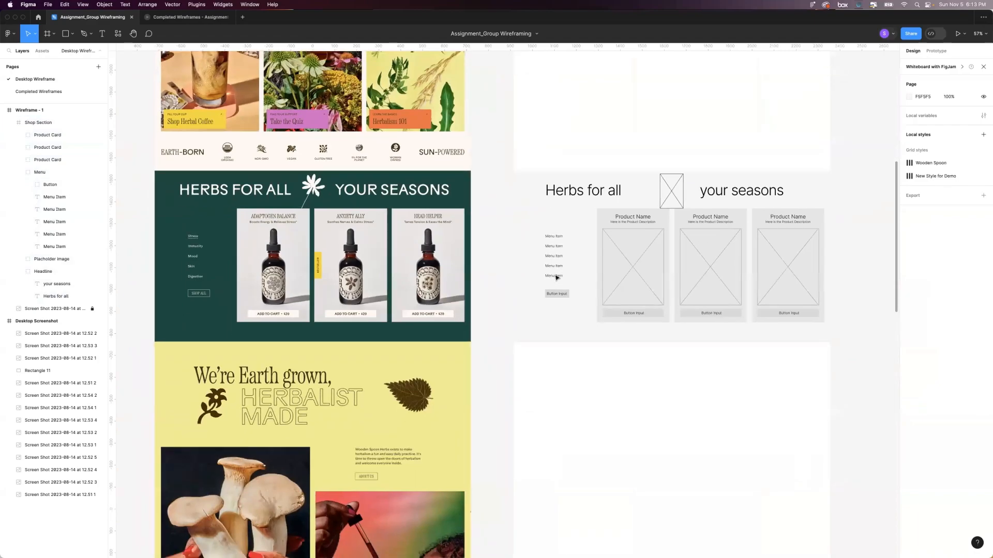
scroll(501, 406, "down", 2)
scroll(312, 268, "up", 5)
scroll(312, 268, "right", 1)
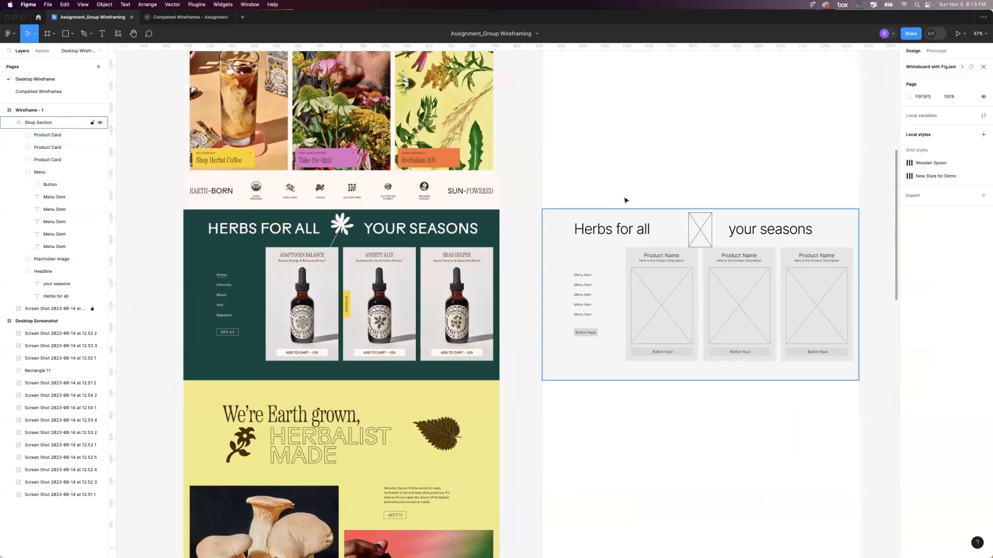
Open the Completed Wireframes page and review the upper sections of the finished desktop wireframe beside the screenshot.
left_click(39, 92)
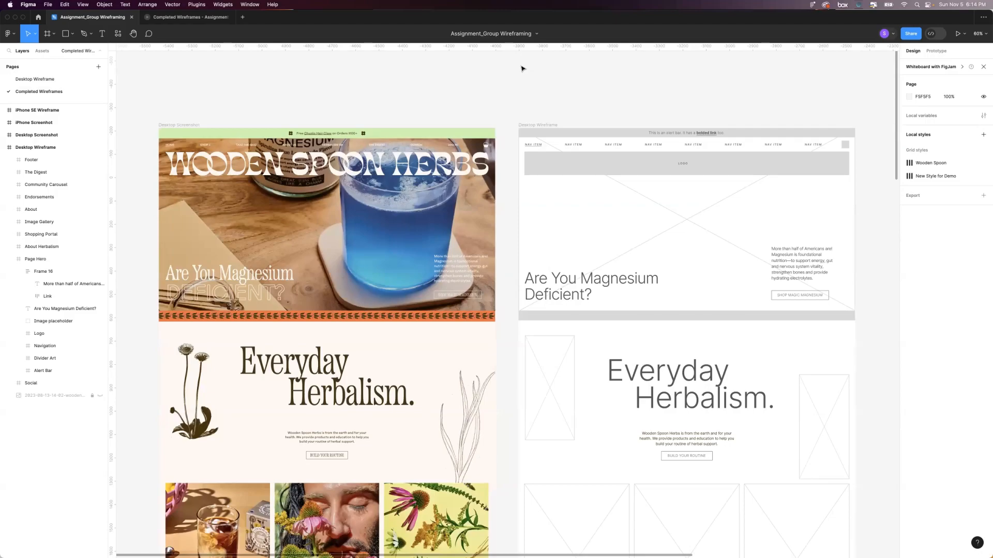
scroll(506, 120, "down", 4)
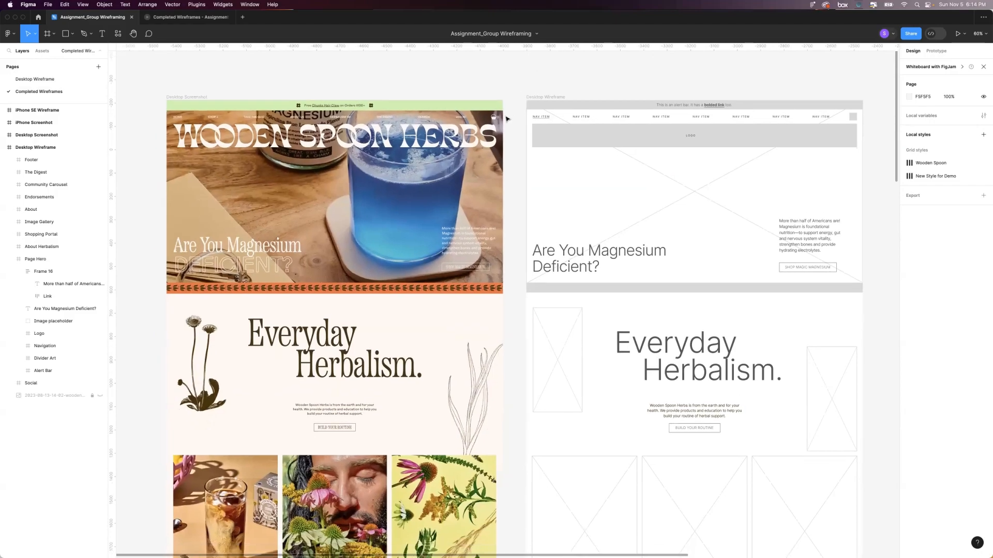
scroll(506, 119, "down", 2)
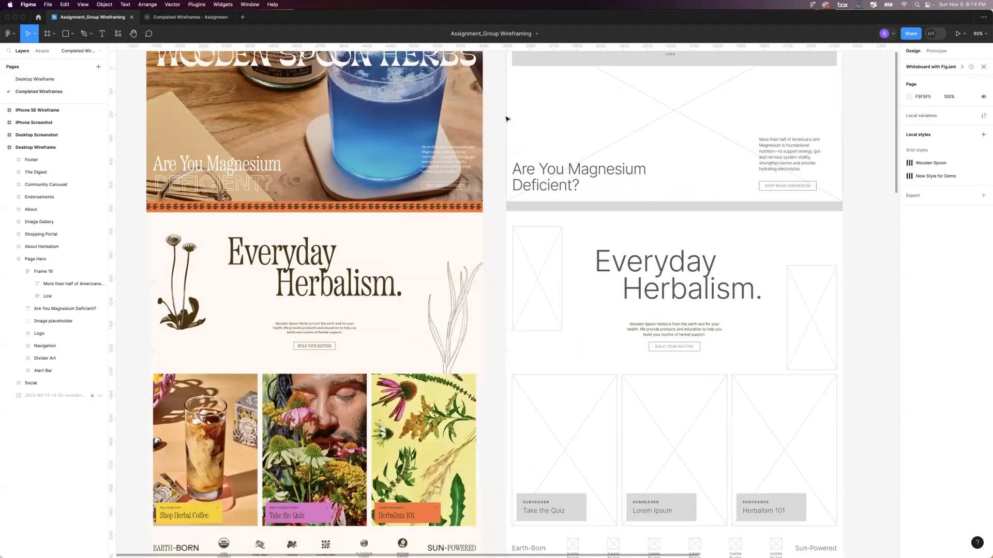
left_click_drag(897, 103, 897, 83)
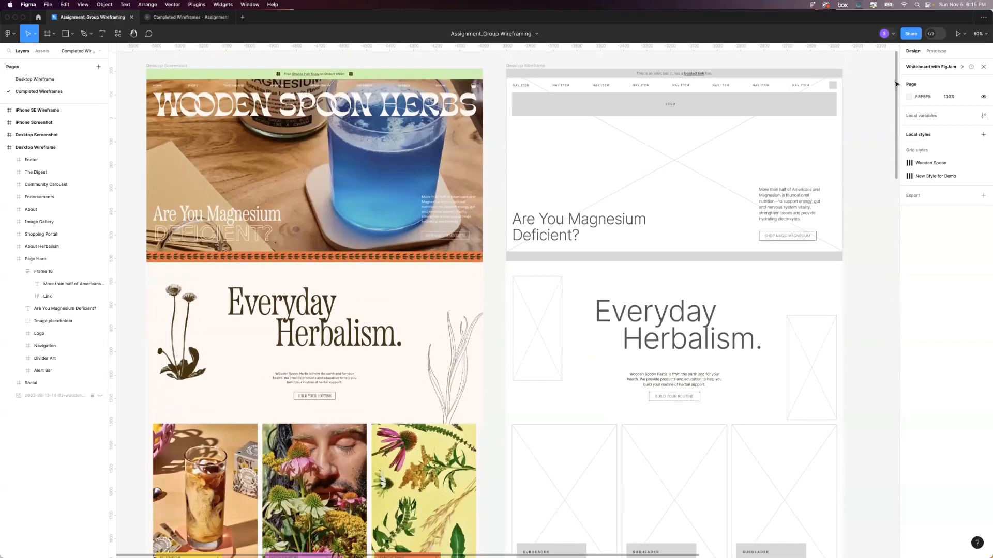